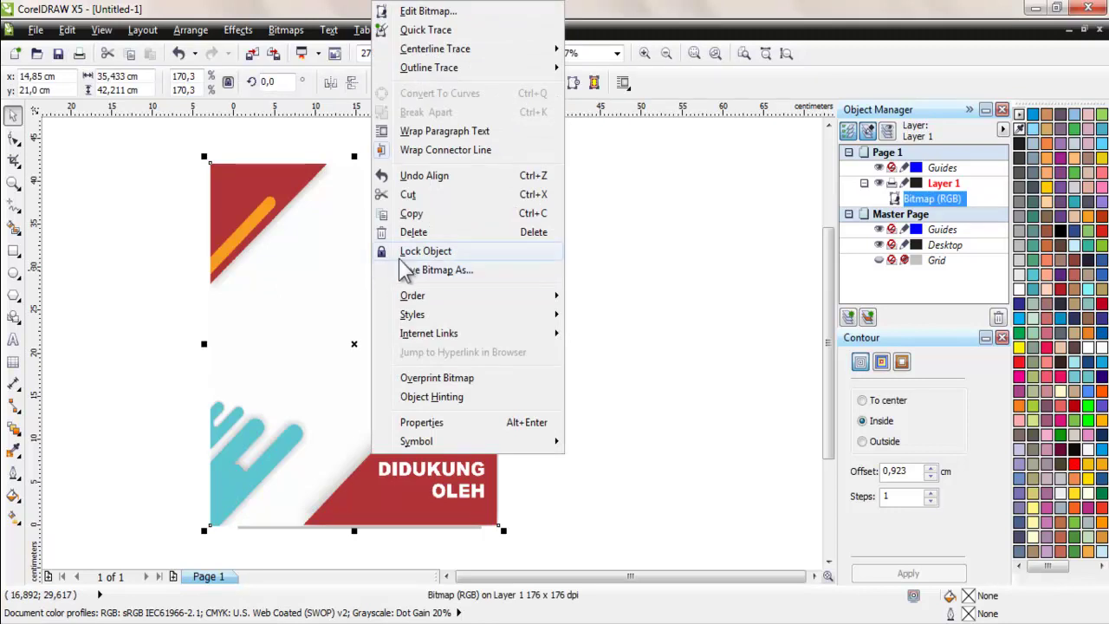
Step: Lock the reference poster bitmap on the page
{"action": "left_click", "coordinate": [404, 255]}
{"action": "left_click", "coordinate": [595, 319]}
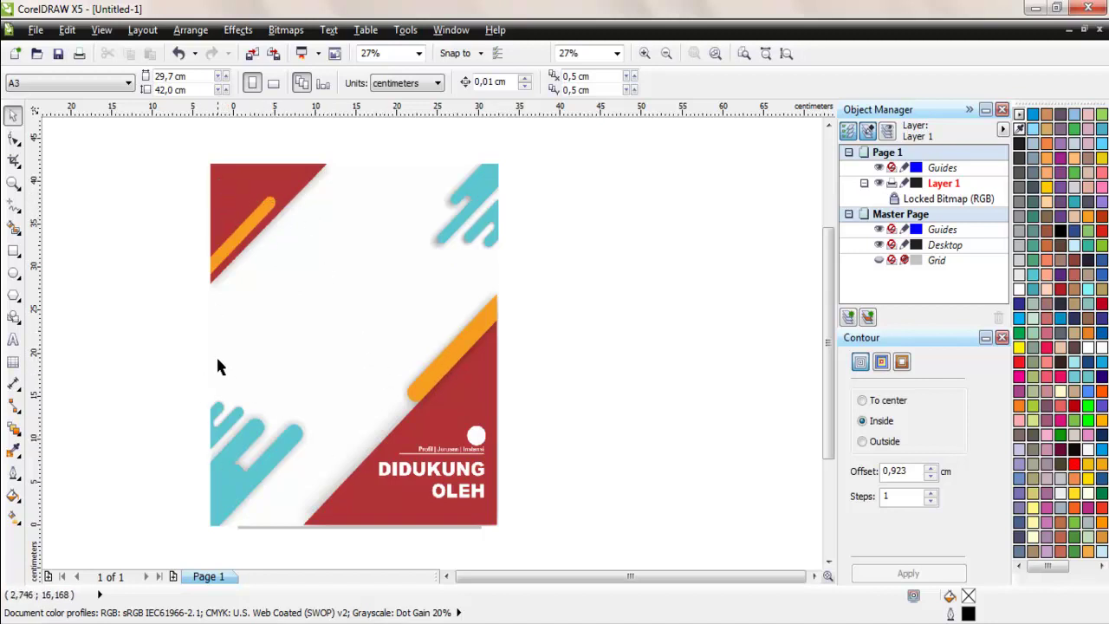
Step: Draw a rectangle about 35.4 × 42.2 cm over the whole poster and move it beside the bitmap as a blank frame
{"action": "left_click", "coordinate": [14, 251]}
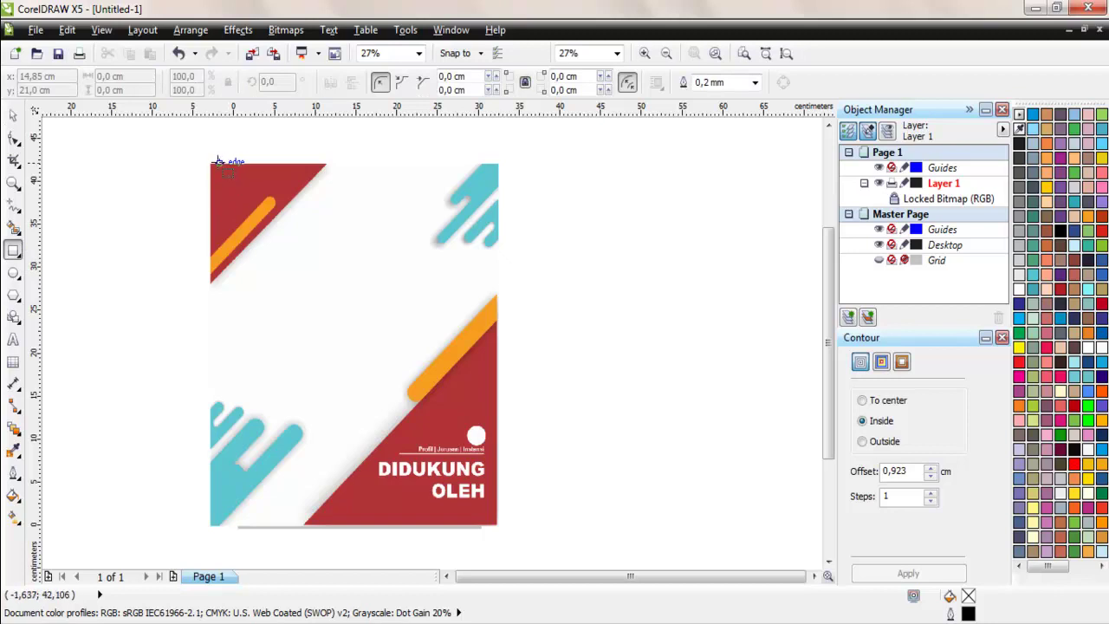
{"action": "left_click_drag", "start_coordinate": [210, 162], "coordinate": [499, 525]}
{"action": "left_click", "coordinate": [13, 114]}
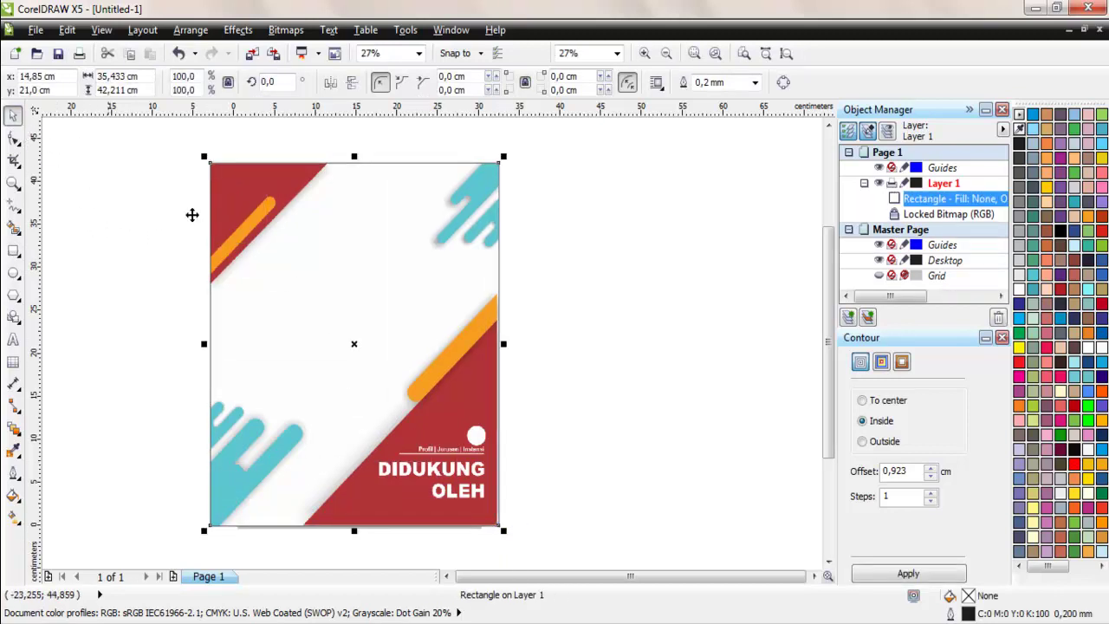
{"action": "left_click_drag", "start_coordinate": [246, 291], "coordinate": [564, 289]}
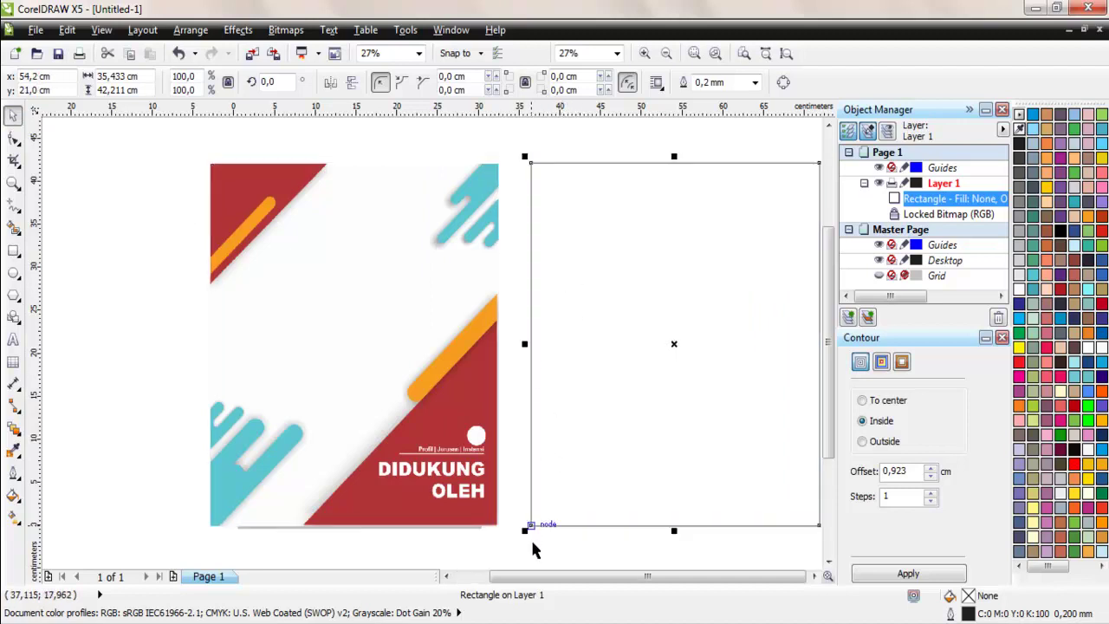
{"action": "left_click", "coordinate": [813, 576]}
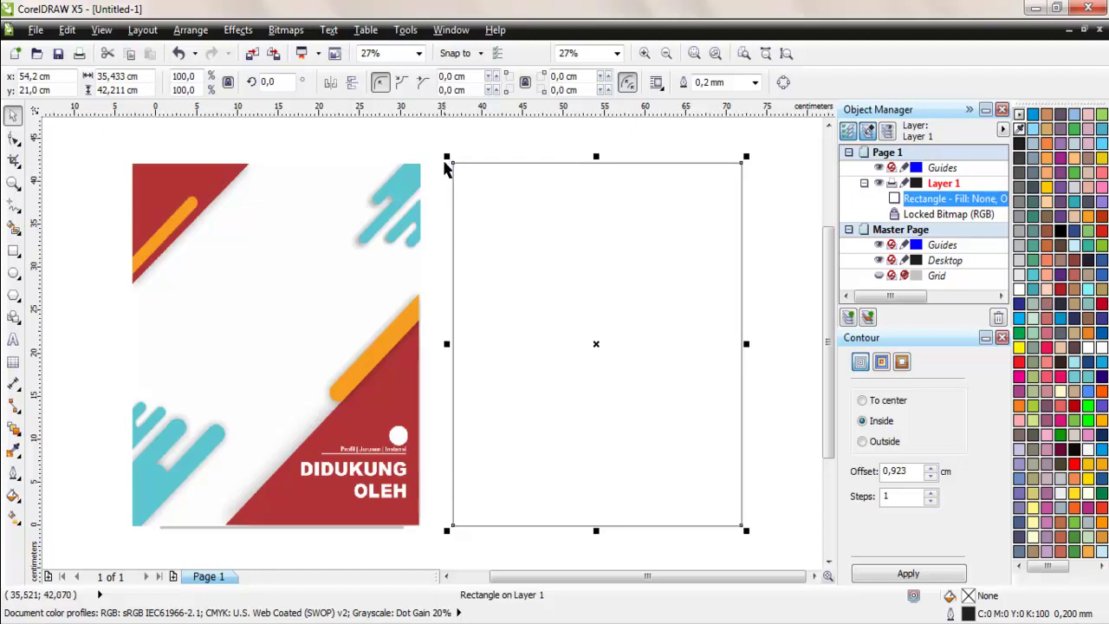
Step: Draw a rectangle about 14.2 × 14.3 cm around the poster's upper-left red triangle and convert it to curves
{"action": "left_click", "coordinate": [13, 250]}
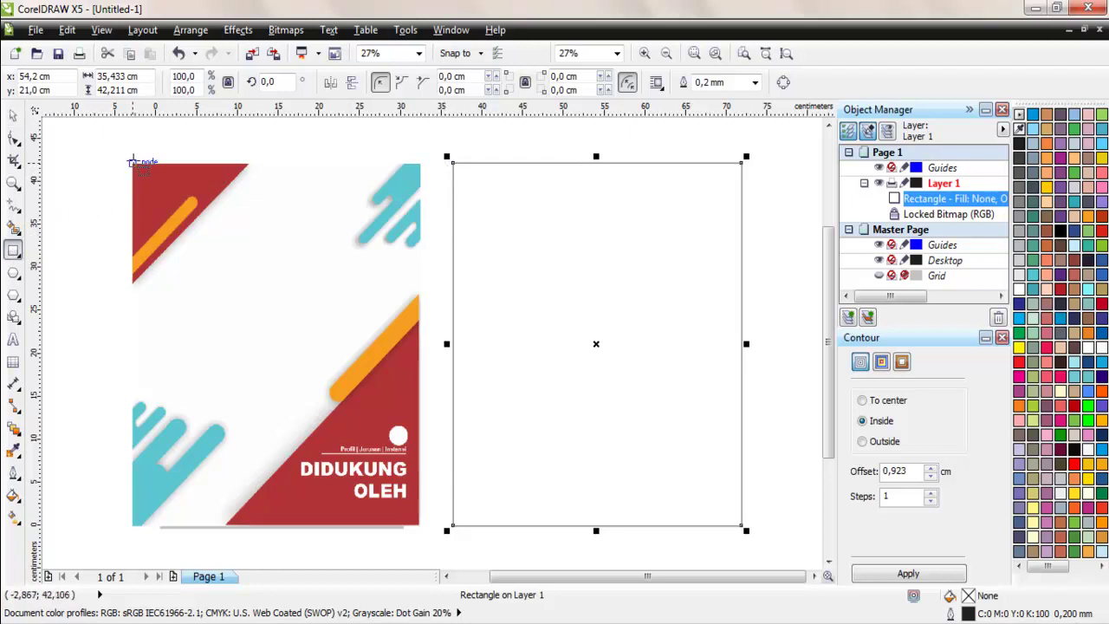
{"action": "left_click_drag", "start_coordinate": [132, 162], "coordinate": [249, 284]}
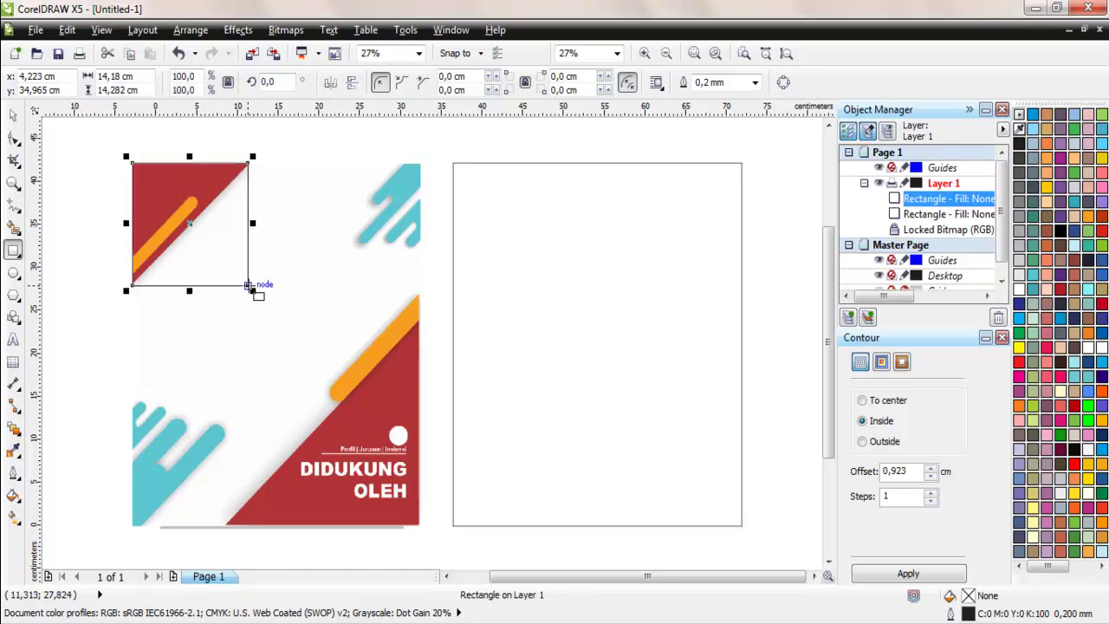
{"action": "right_click", "coordinate": [216, 264]}
{"action": "left_click", "coordinate": [273, 12]}
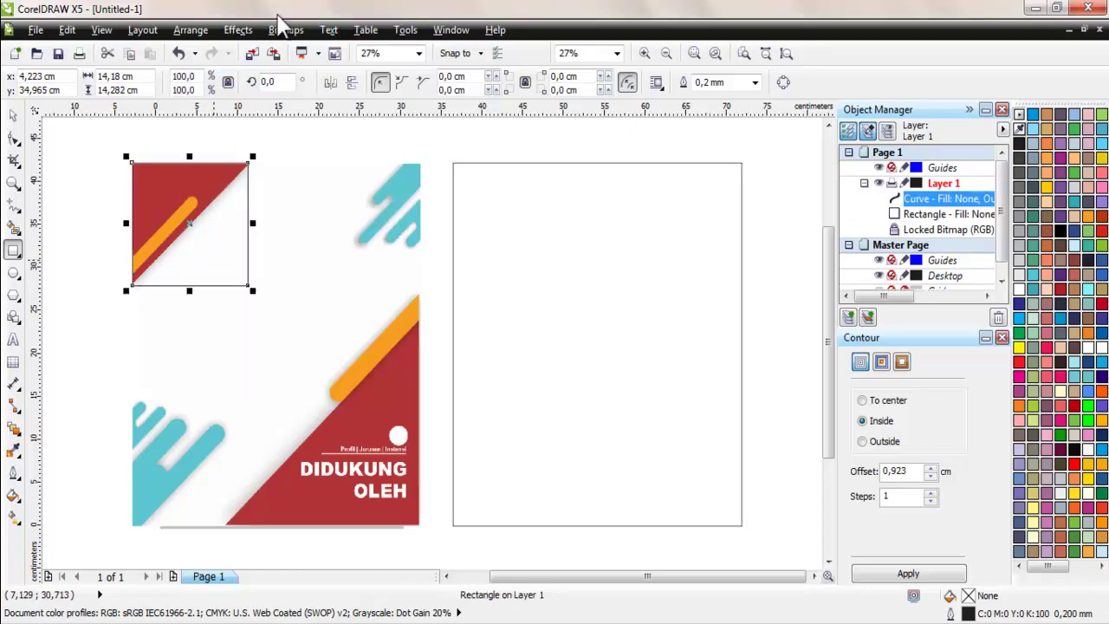
Step: Delete the lower-right node of the converted square so it matches the upper-left red triangle
{"action": "left_click", "coordinate": [14, 140]}
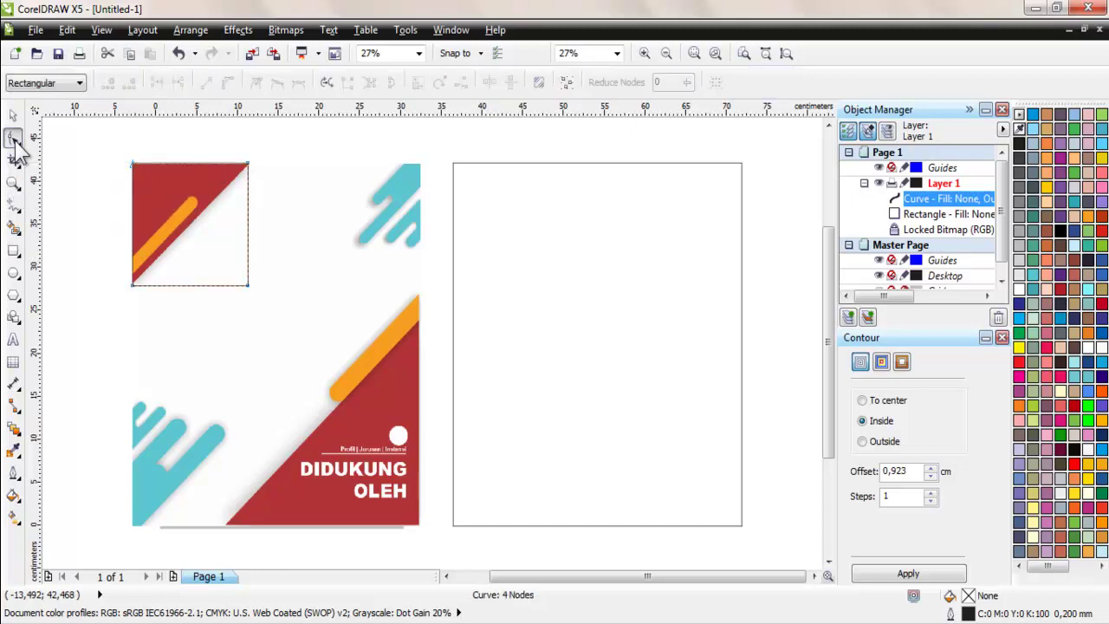
{"action": "right_click", "coordinate": [249, 286]}
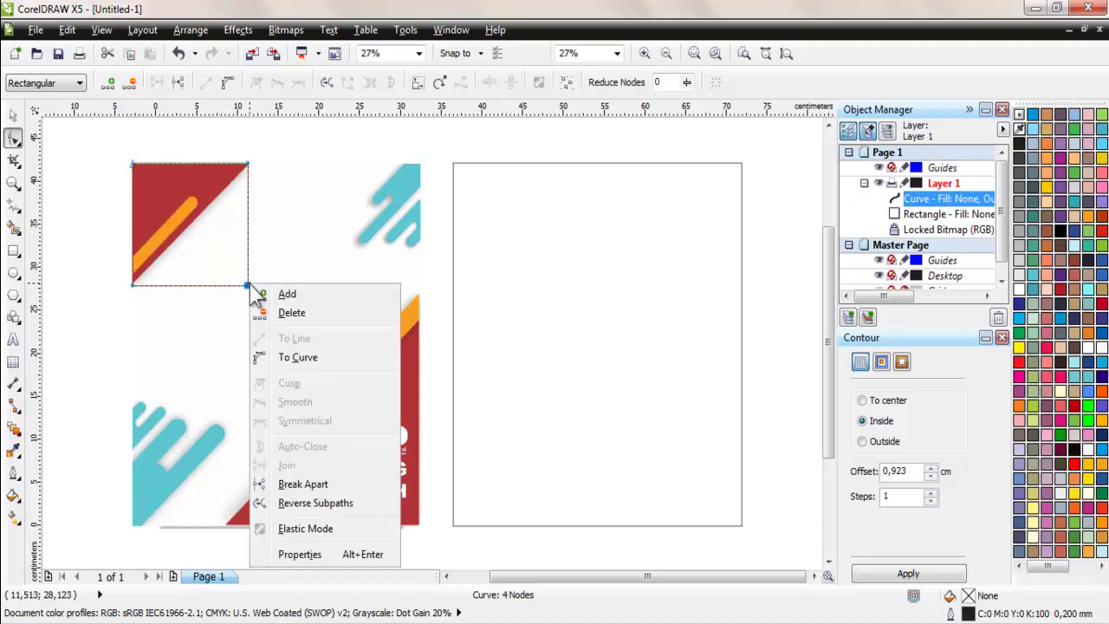
{"action": "left_click", "coordinate": [291, 313]}
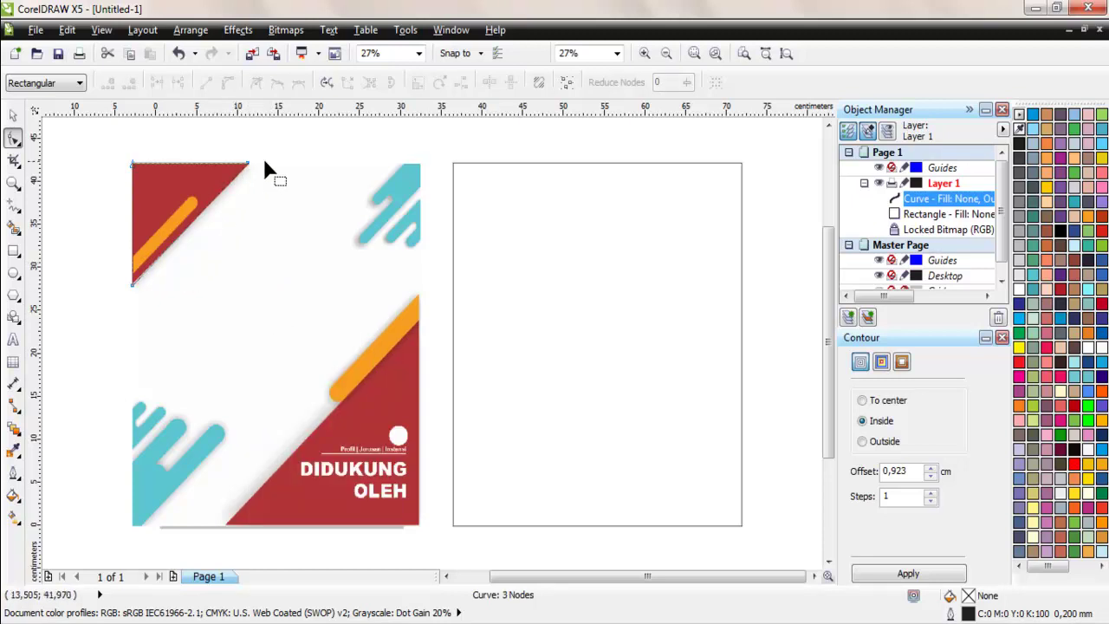
Step: Move the traced triangle to the blank frame's upper-left corner and fill it with orange #F69E22
{"action": "left_click", "coordinate": [13, 114]}
{"action": "left_click_drag", "start_coordinate": [139, 174], "coordinate": [479, 192]}
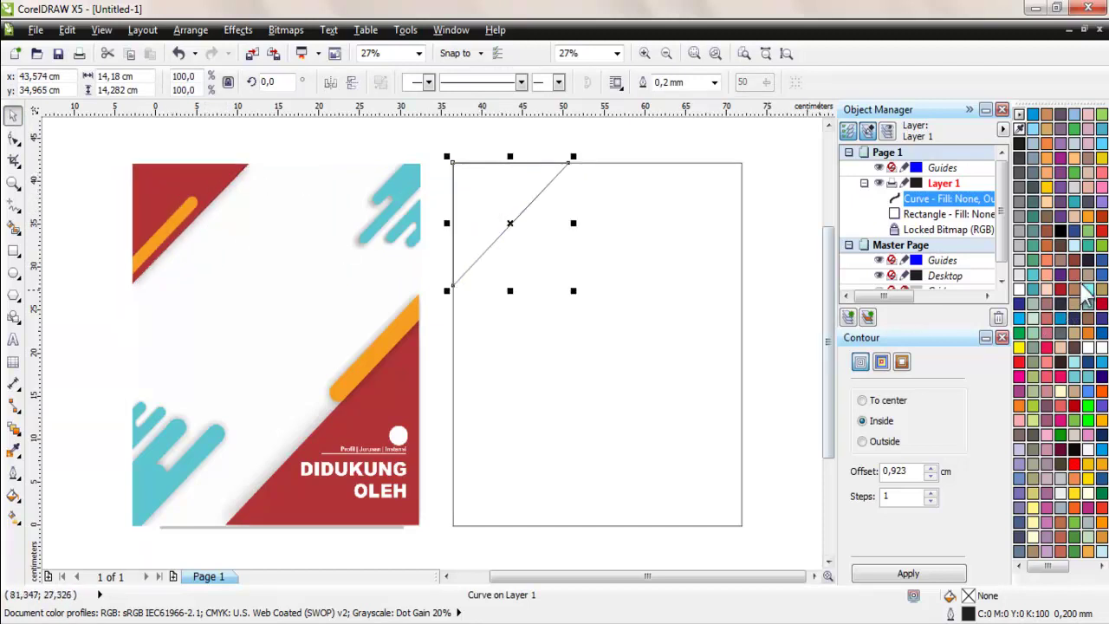
{"action": "left_click", "coordinate": [1088, 215]}
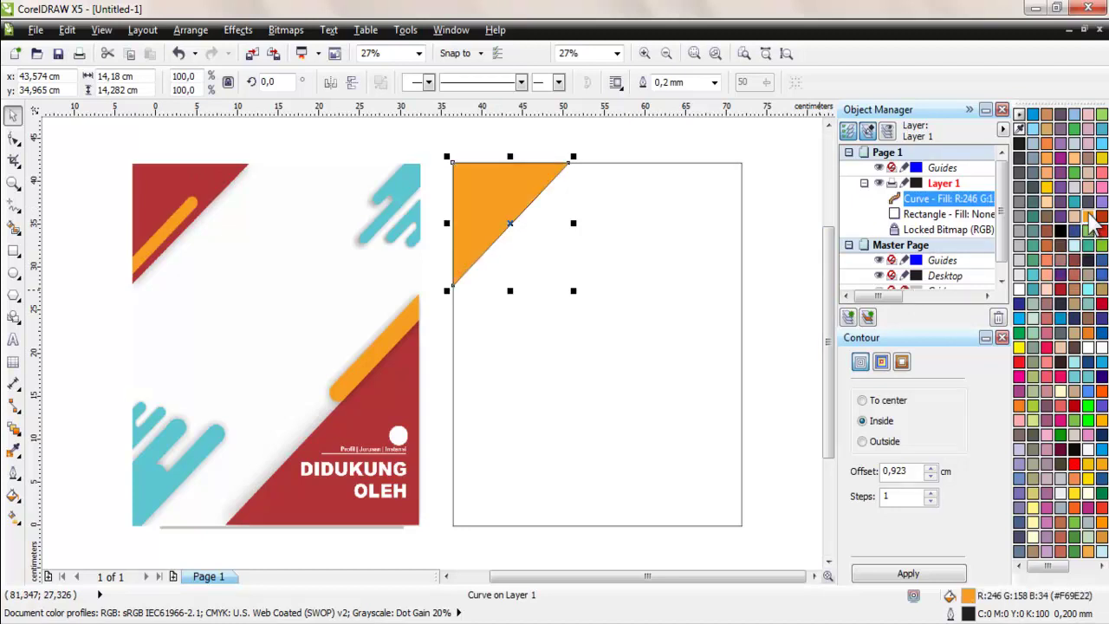
{"action": "left_click", "coordinate": [614, 157]}
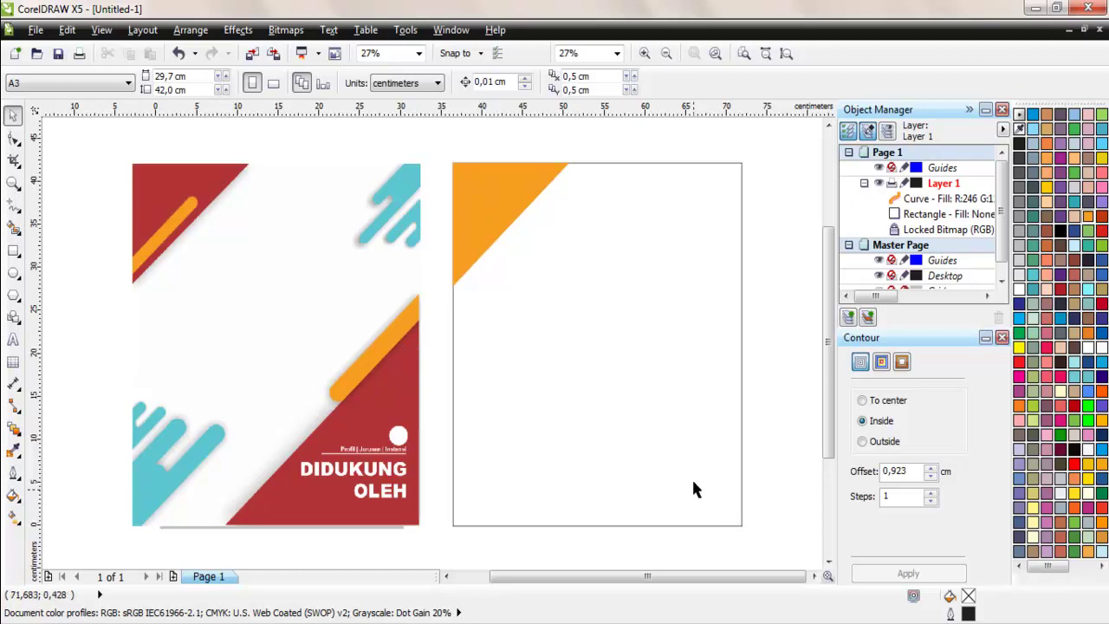
Step: Draw a rectangle about 23.7 × 23.7 cm around the poster's lower-right red triangle and convert it to curves
{"action": "left_click", "coordinate": [13, 250]}
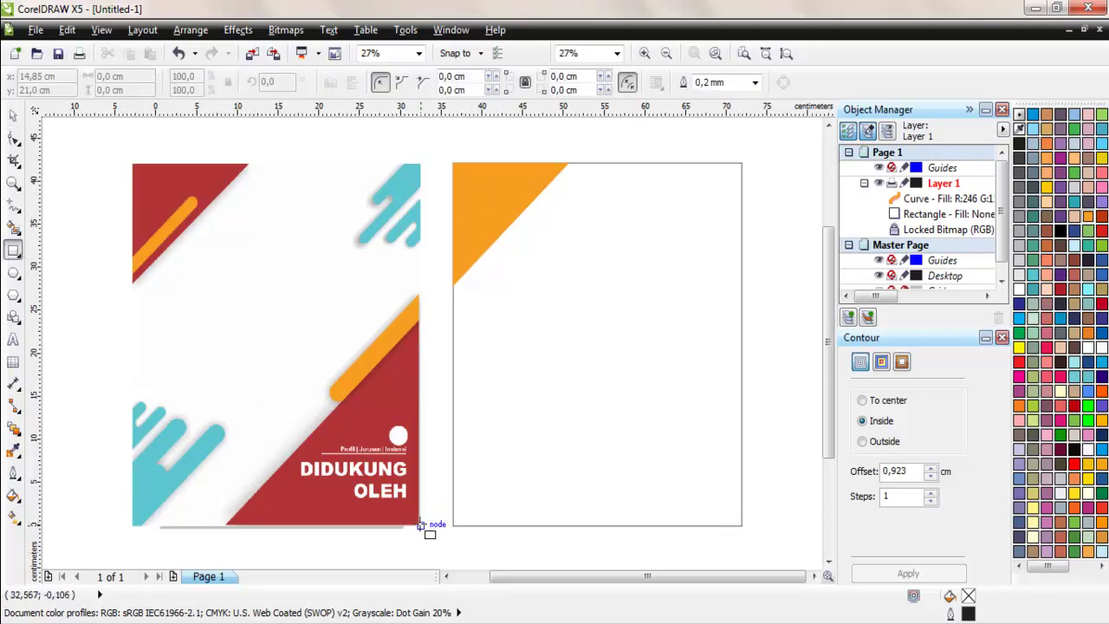
{"action": "left_click_drag", "start_coordinate": [419, 525], "coordinate": [226, 320]}
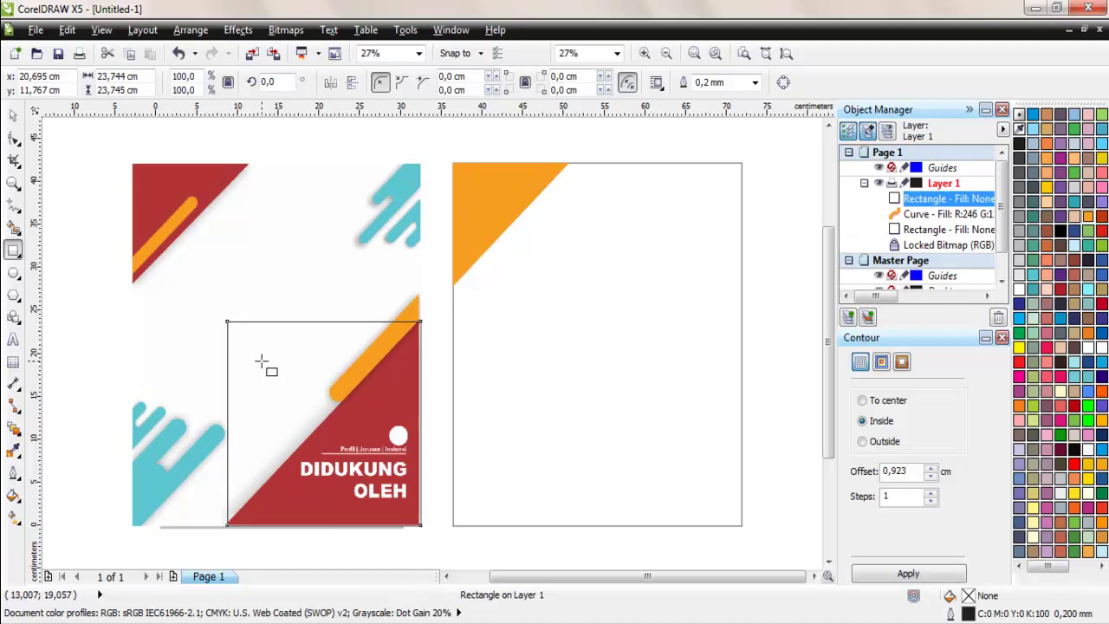
{"action": "right_click", "coordinate": [262, 364]}
{"action": "left_click", "coordinate": [312, 12]}
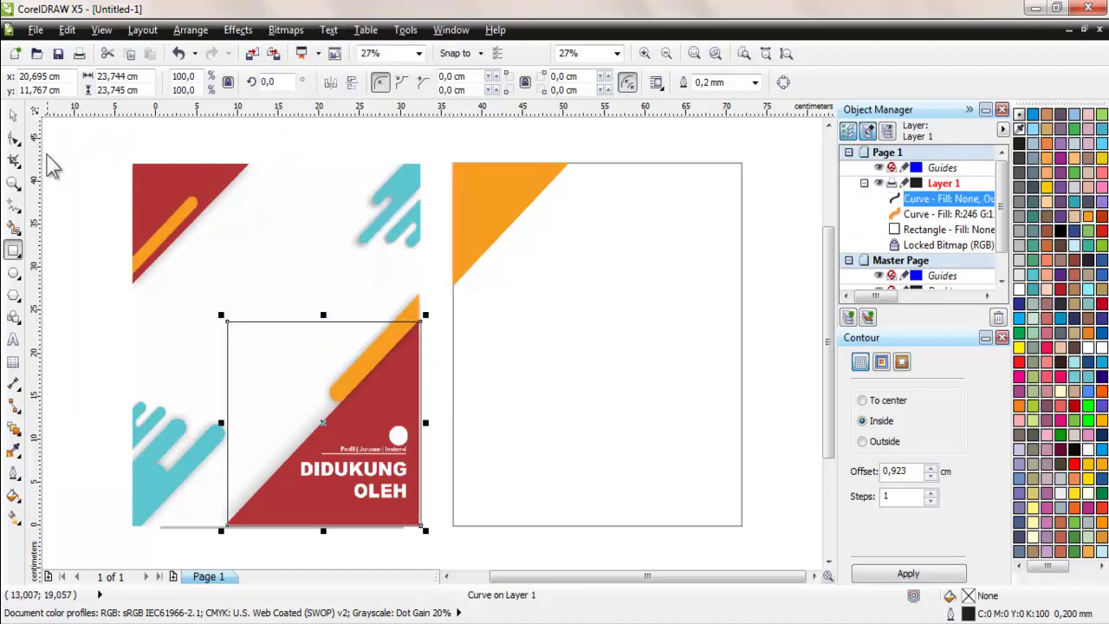
Step: Delete the upper-left node of the large converted square so it matches the lower-right red triangle
{"action": "left_click", "coordinate": [13, 138]}
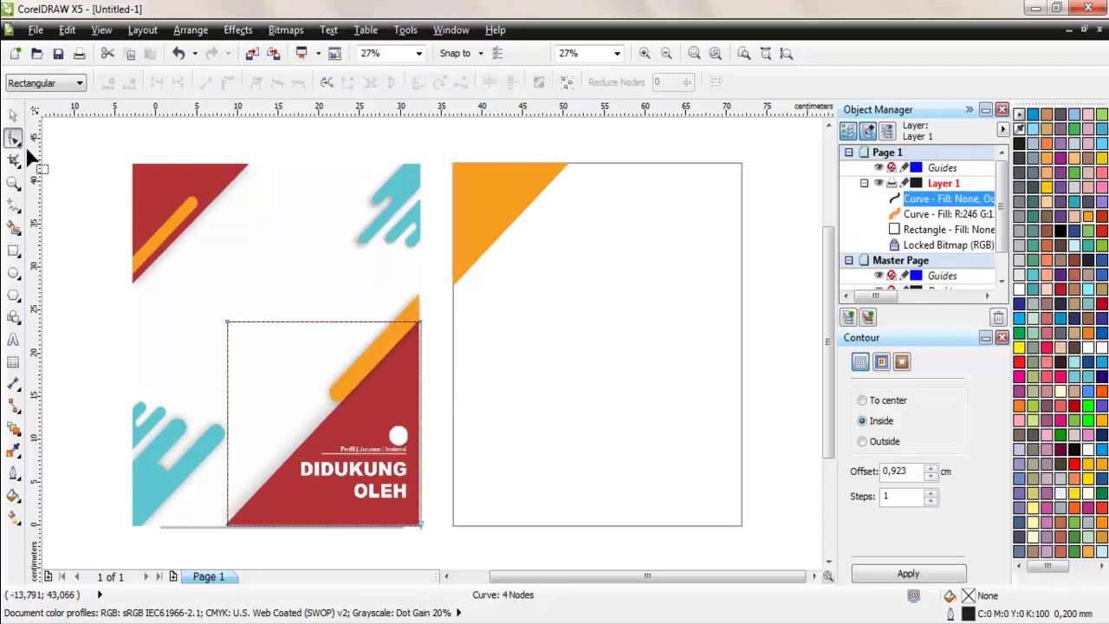
{"action": "right_click", "coordinate": [226, 323]}
{"action": "key", "text": "Delete"}
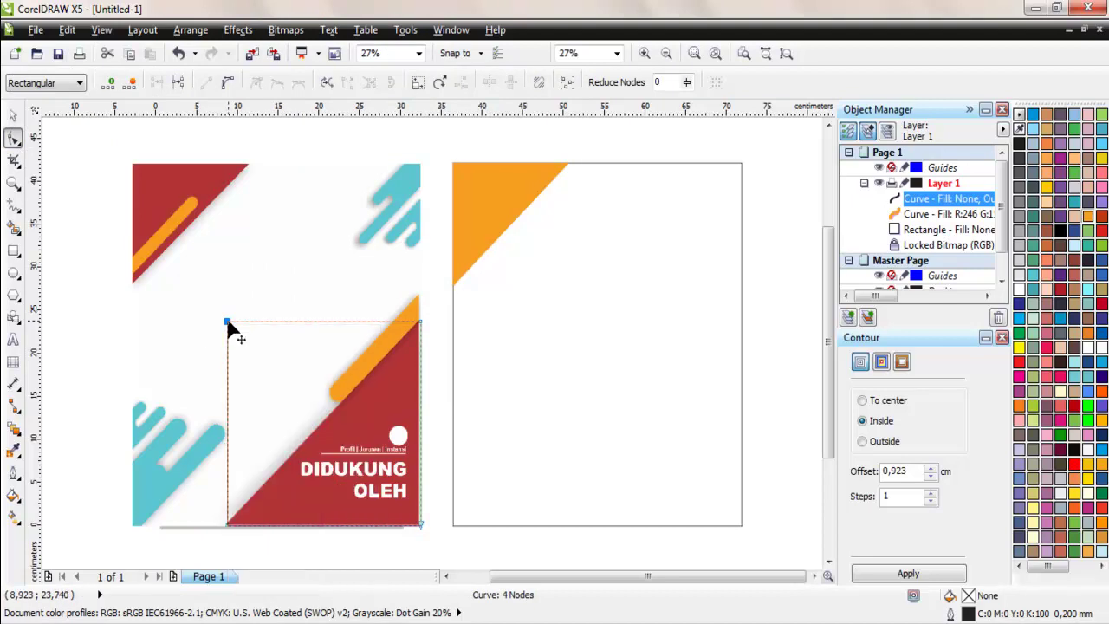
Step: Move the large triangle to the blank frame's lower-right corner and give it an orange #F69E22 fill and outline
{"action": "left_click", "coordinate": [13, 115]}
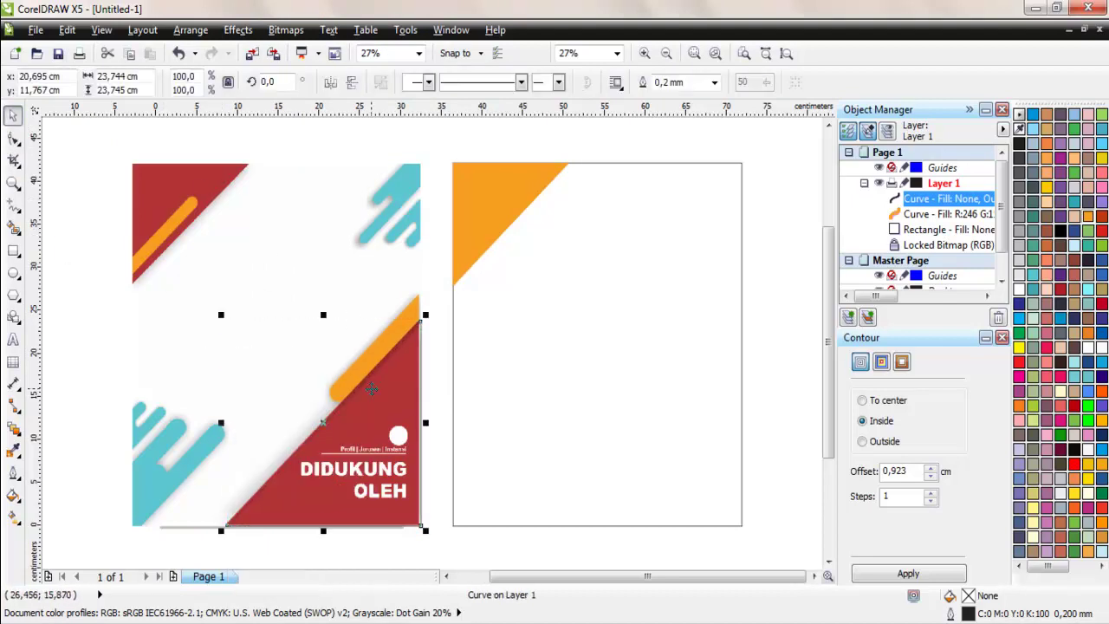
{"action": "left_click_drag", "start_coordinate": [388, 391], "coordinate": [708, 393]}
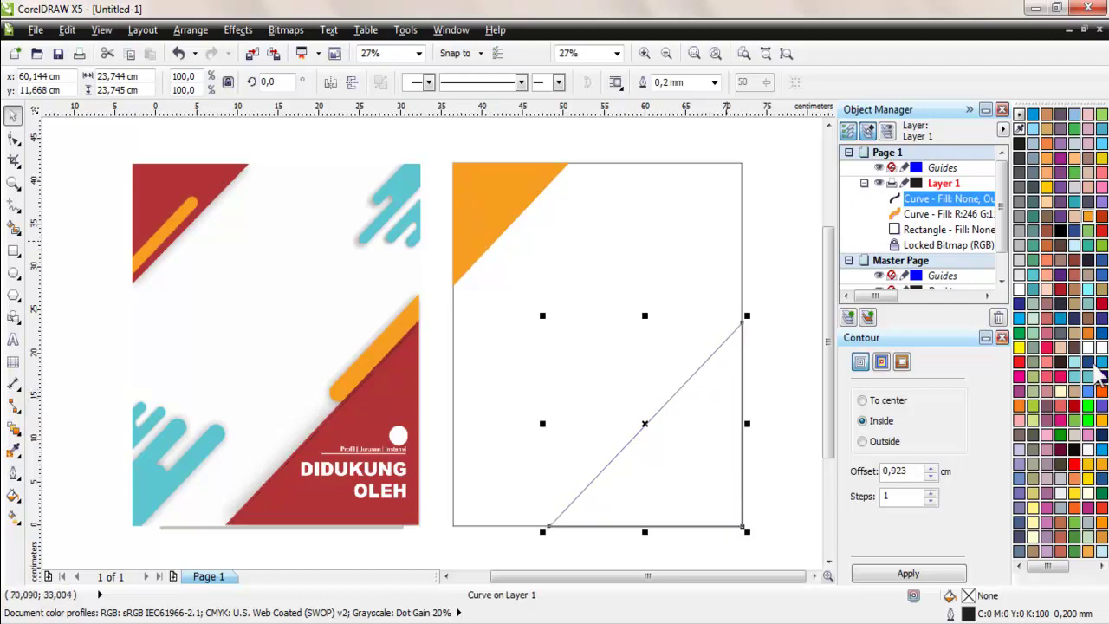
{"action": "left_click", "coordinate": [1088, 216]}
{"action": "right_click", "coordinate": [1090, 221]}
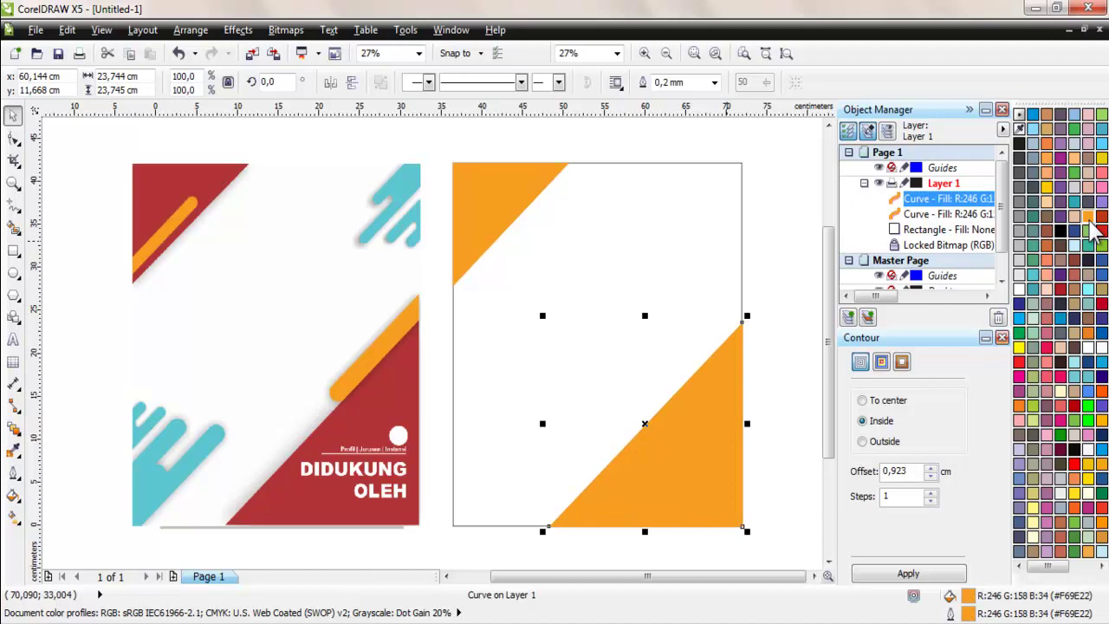
{"action": "left_click", "coordinate": [758, 346]}
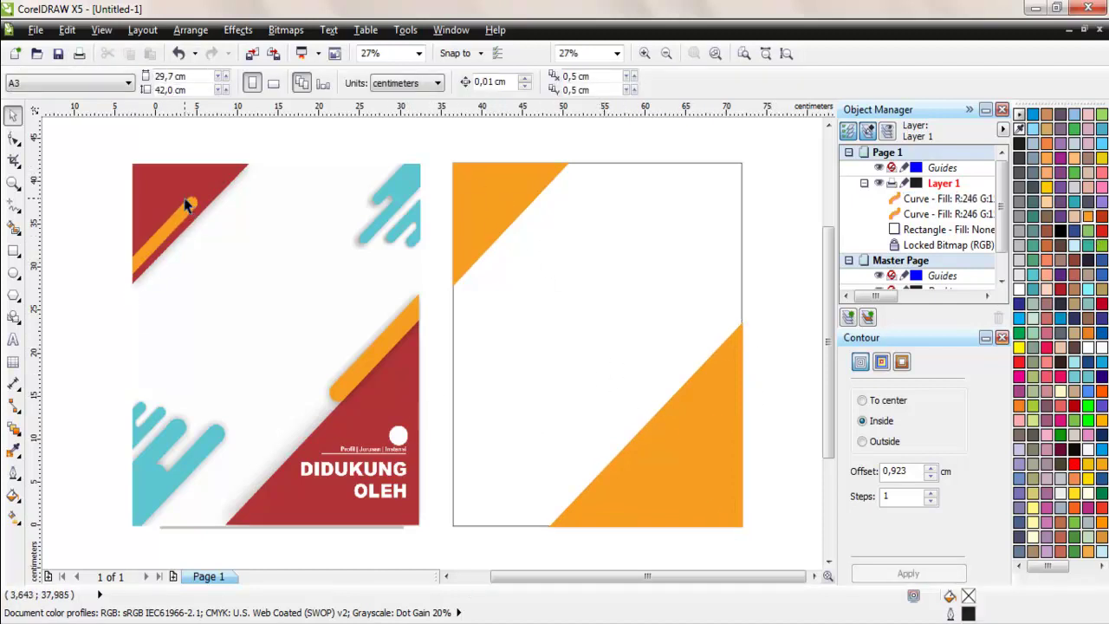
Step: Draw a narrow vertical rectangle about 2.2 × 18.6 cm on the poster and round all its corners with a 1.5 cm radius
{"action": "left_click", "coordinate": [13, 252]}
{"action": "left_click_drag", "start_coordinate": [248, 197], "coordinate": [266, 359]}
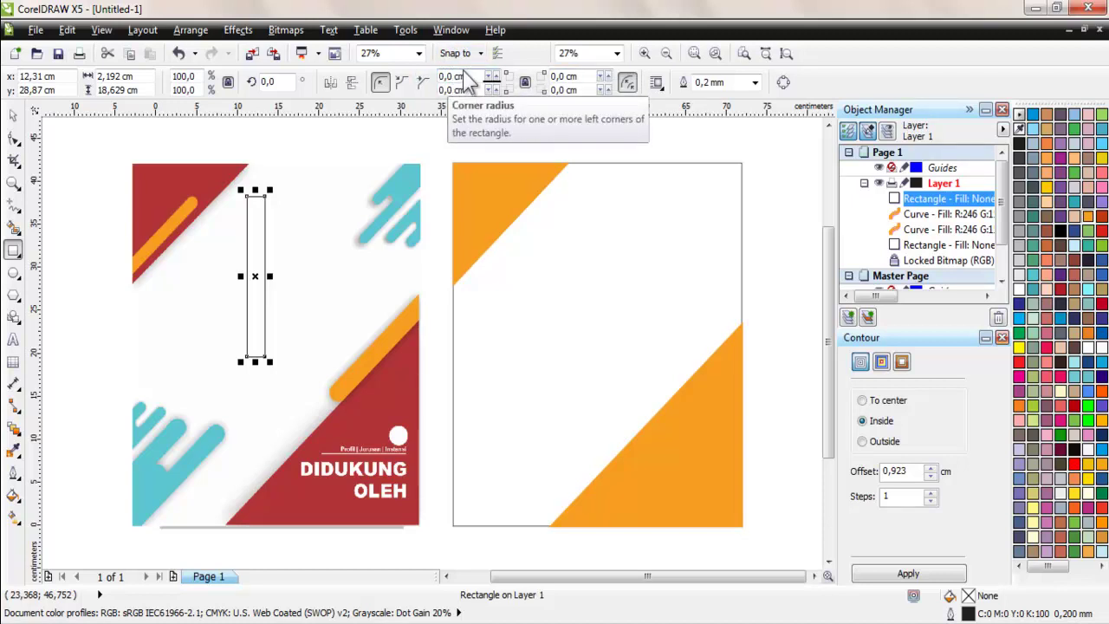
{"action": "scroll", "coordinate": [235, 198], "scroll_direction": "up", "scroll_amount": 2}
{"action": "scroll", "coordinate": [125, 208], "scroll_direction": "up", "scroll_amount": 2}
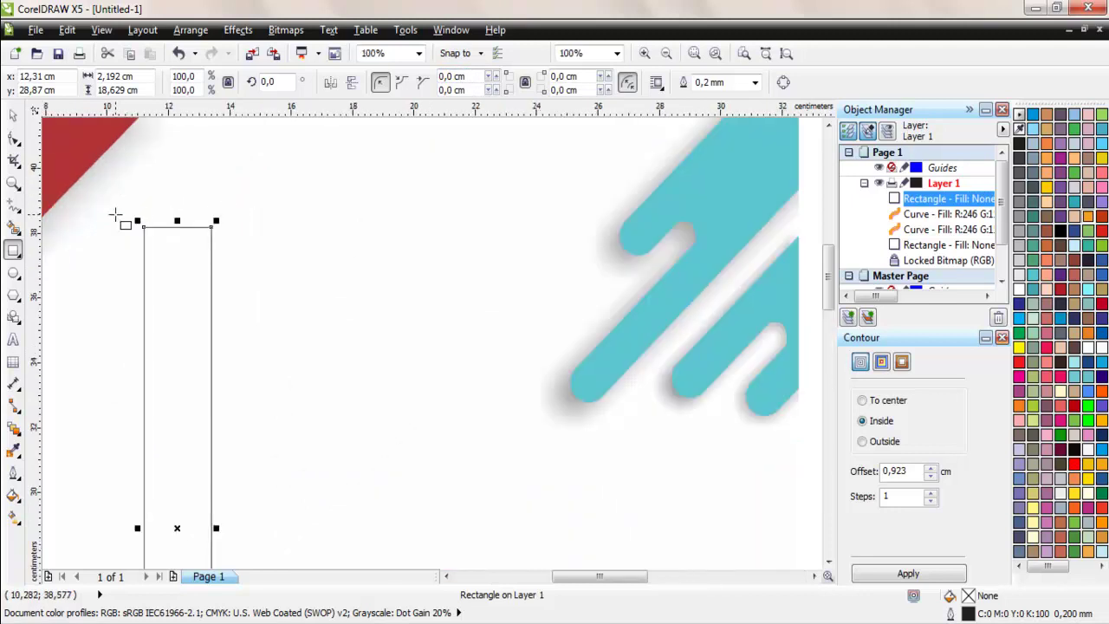
{"action": "scroll", "coordinate": [115, 214], "scroll_direction": "up", "scroll_amount": 2}
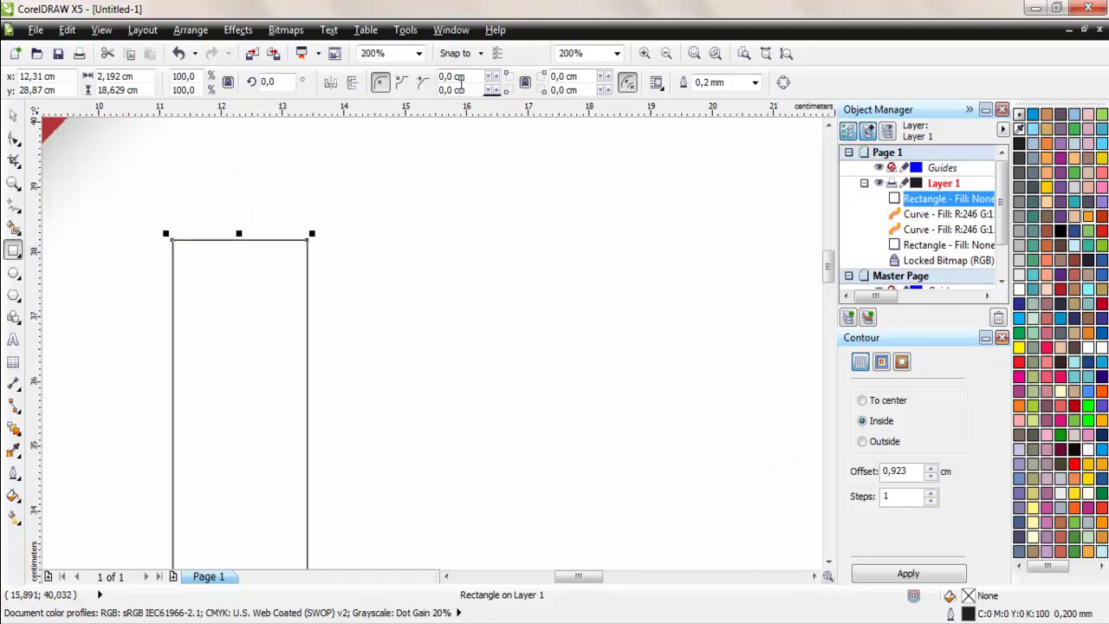
{"action": "left_click", "coordinate": [526, 83]}
{"action": "left_click", "coordinate": [493, 75]}
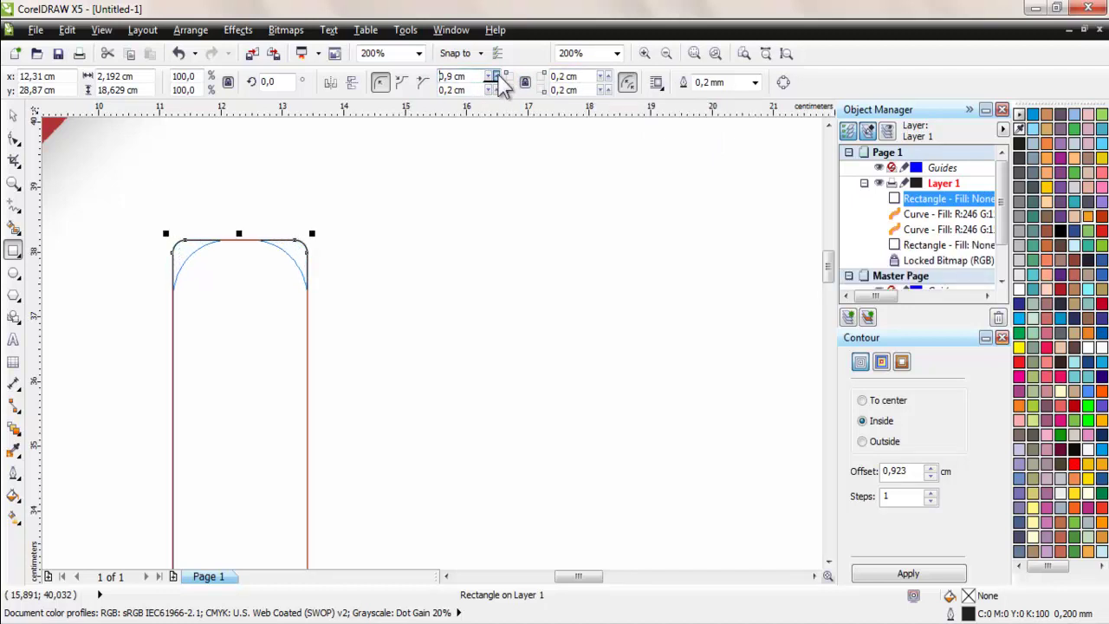
{"action": "left_click", "coordinate": [495, 80]}
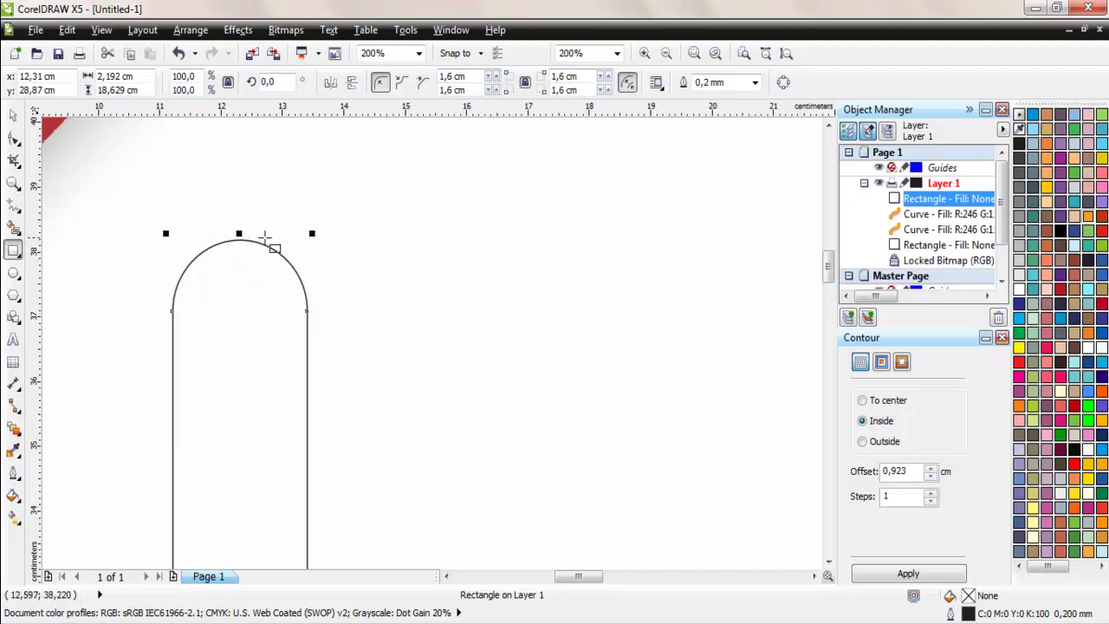
{"action": "left_click", "coordinate": [492, 76]}
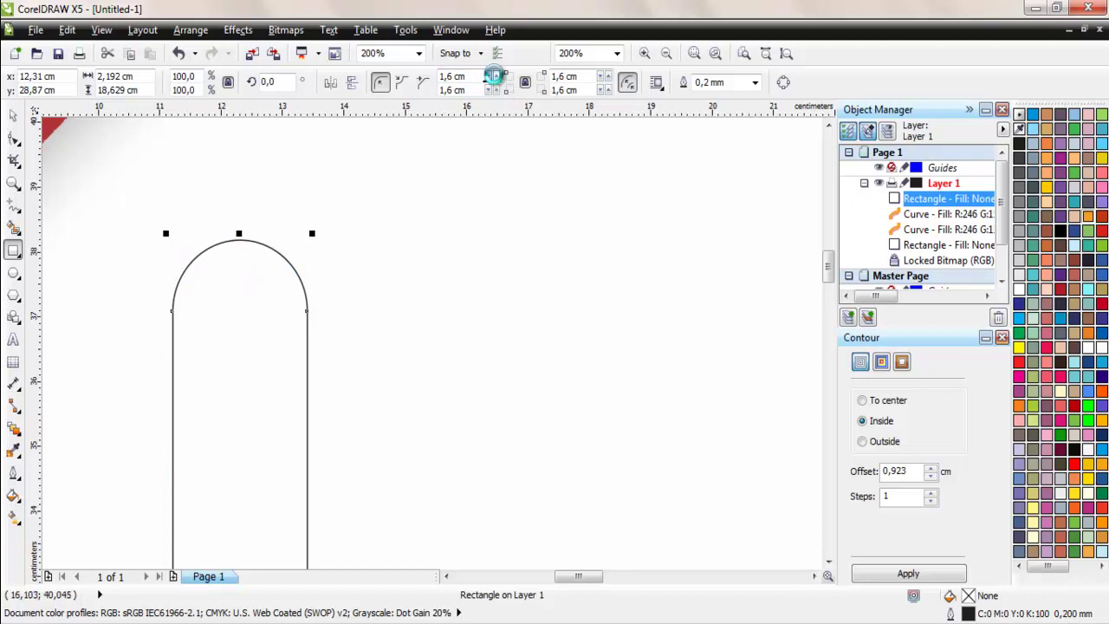
{"action": "left_click", "coordinate": [493, 81]}
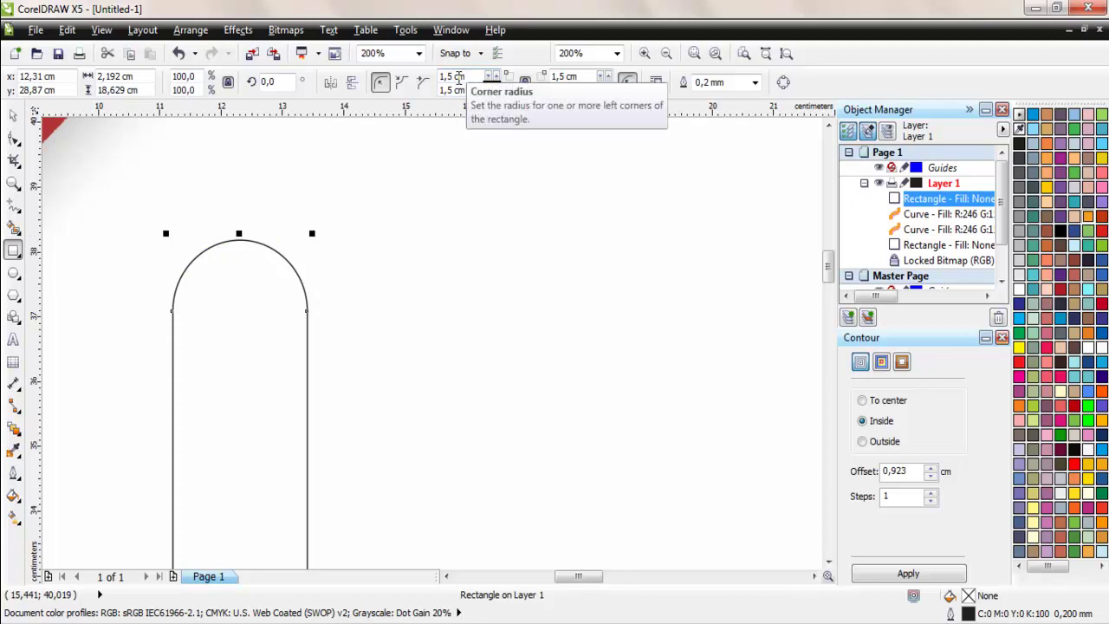
Step: Place the rounded bar beside the poster's upper-left triangle and rotate it to about 318.1°
{"action": "scroll", "coordinate": [295, 228], "scroll_direction": "down", "scroll_amount": 2}
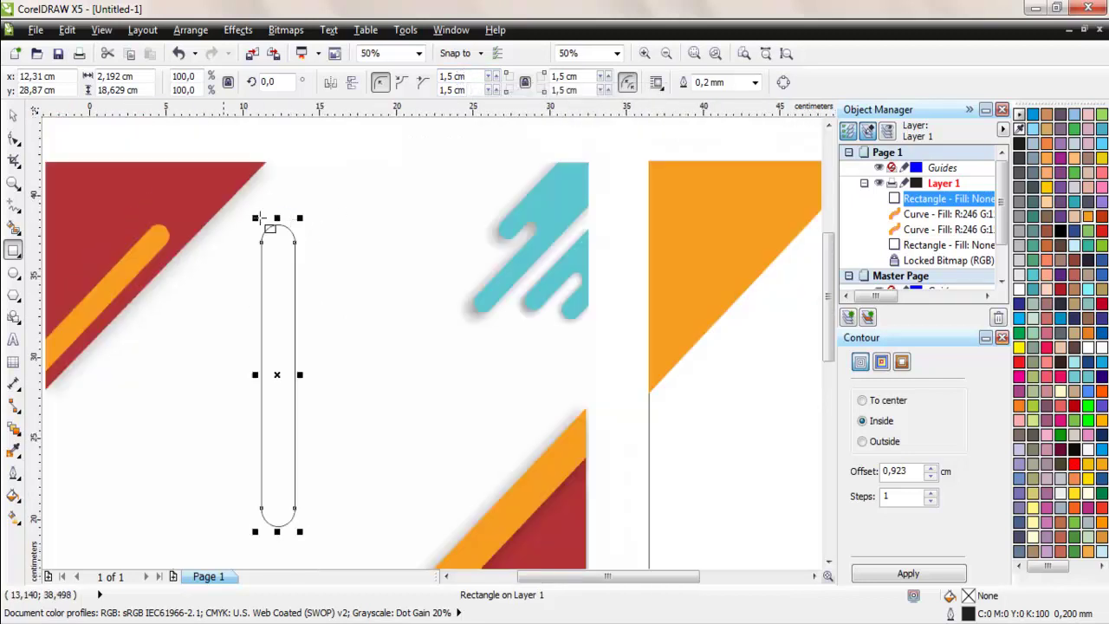
{"action": "left_click", "coordinate": [13, 115]}
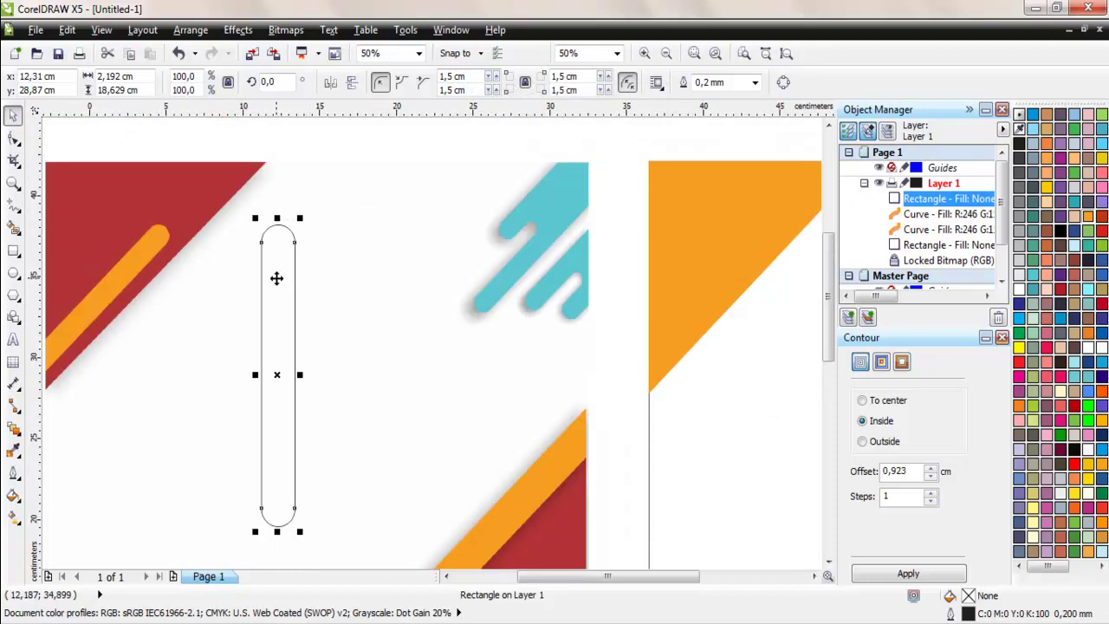
{"action": "left_click_drag", "start_coordinate": [276, 278], "coordinate": [204, 308]}
{"action": "left_click", "coordinate": [446, 576]}
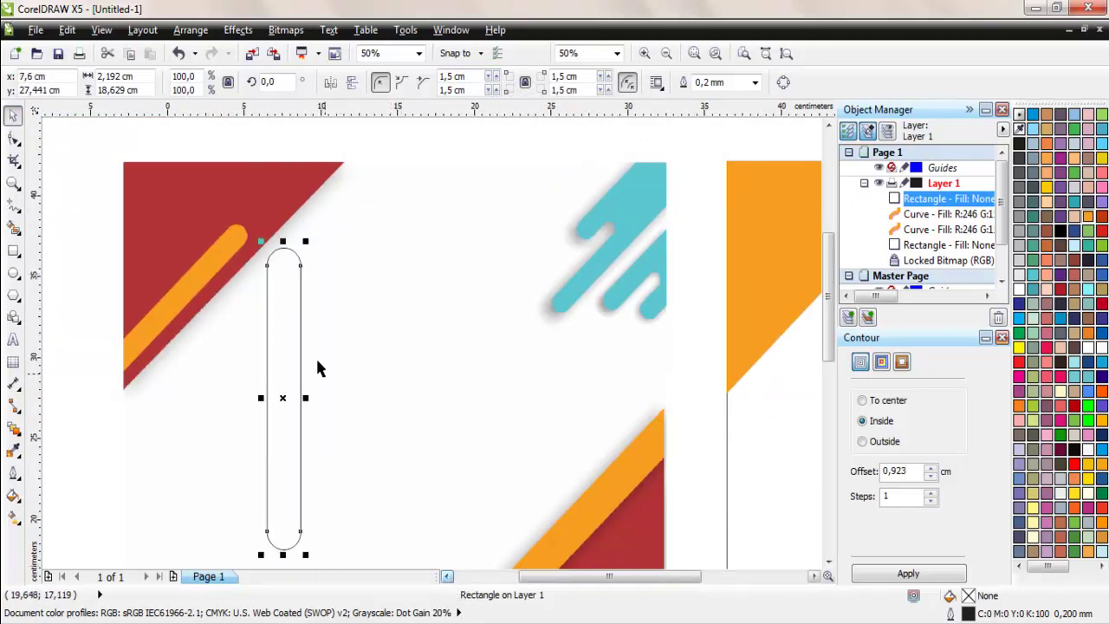
{"action": "left_click", "coordinate": [284, 314]}
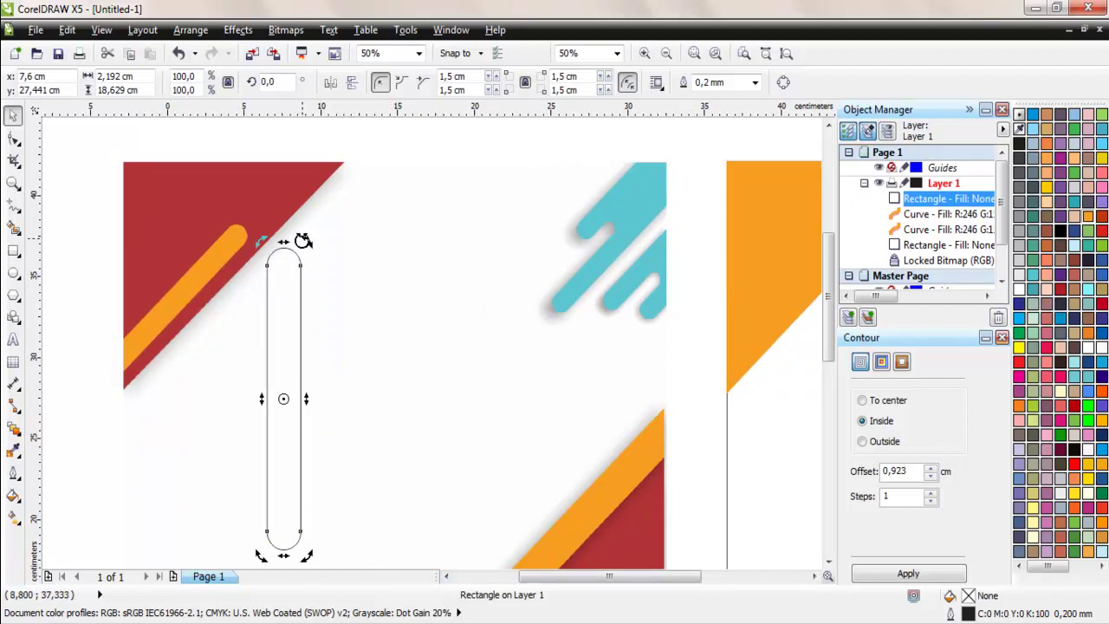
{"action": "left_click_drag", "start_coordinate": [304, 240], "coordinate": [416, 280]}
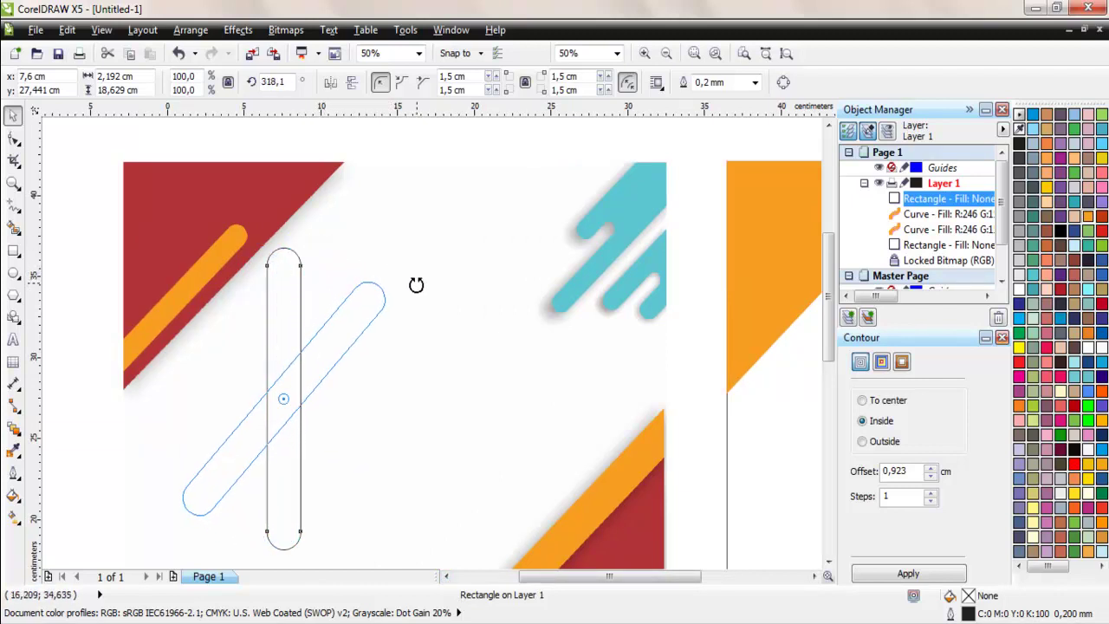
Step: Move the slanted bar over the poster's upper-left orange stripe and refine its rotation to about 315.7°
{"action": "left_click_drag", "start_coordinate": [364, 318], "coordinate": [211, 254]}
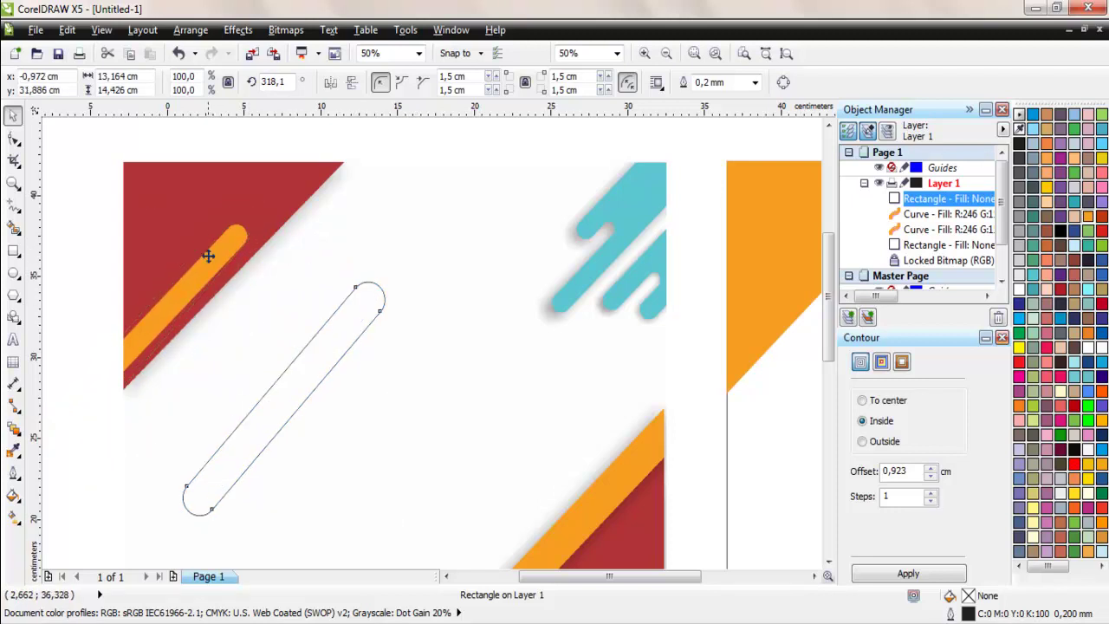
{"action": "scroll", "coordinate": [203, 225], "scroll_direction": "up", "scroll_amount": 2}
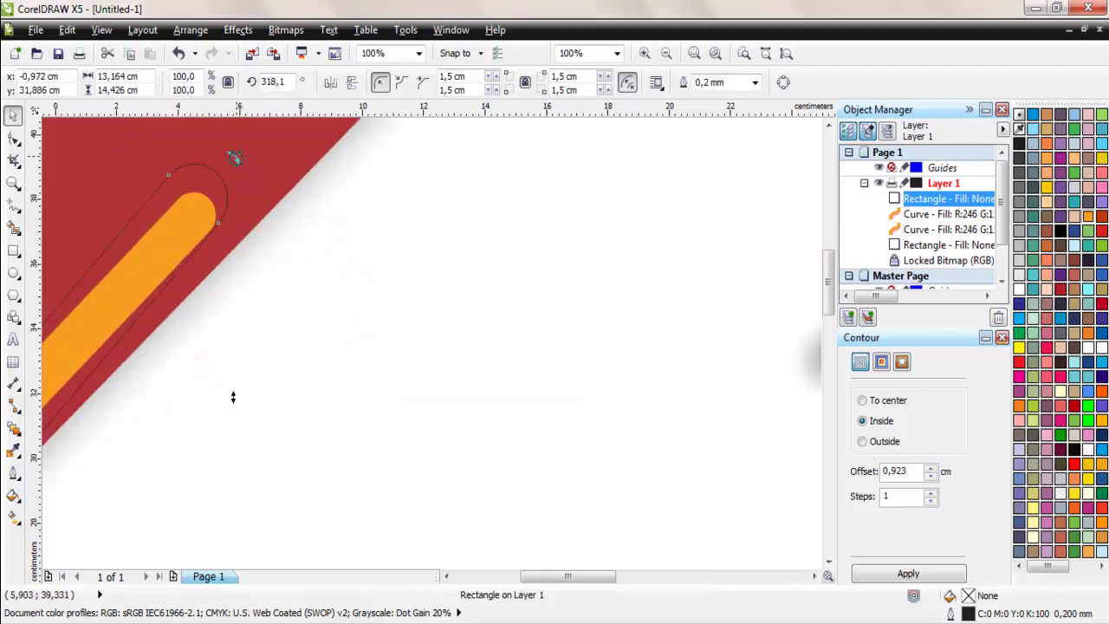
{"action": "scroll", "coordinate": [384, 285], "scroll_direction": "down", "scroll_amount": 2}
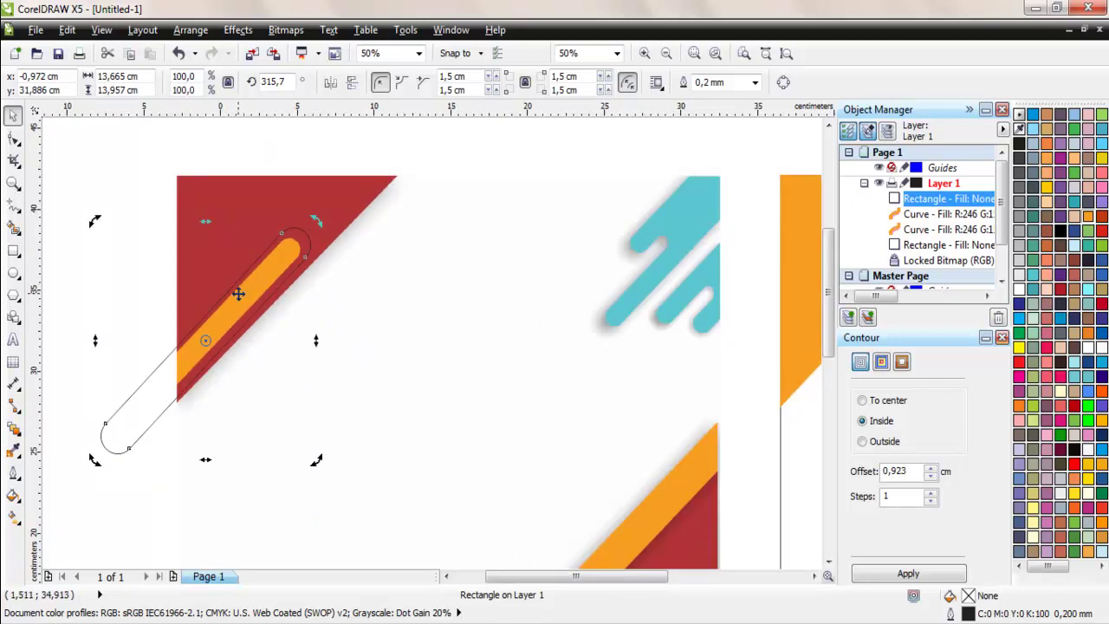
Step: Scale the slanted bar down to about 69.6% and align it with the poster's upper-left orange stripe
{"action": "left_click", "coordinate": [123, 436]}
{"action": "left_click_drag", "start_coordinate": [314, 461], "coordinate": [251, 390]}
{"action": "scroll", "coordinate": [240, 299], "scroll_direction": "up", "scroll_amount": 2}
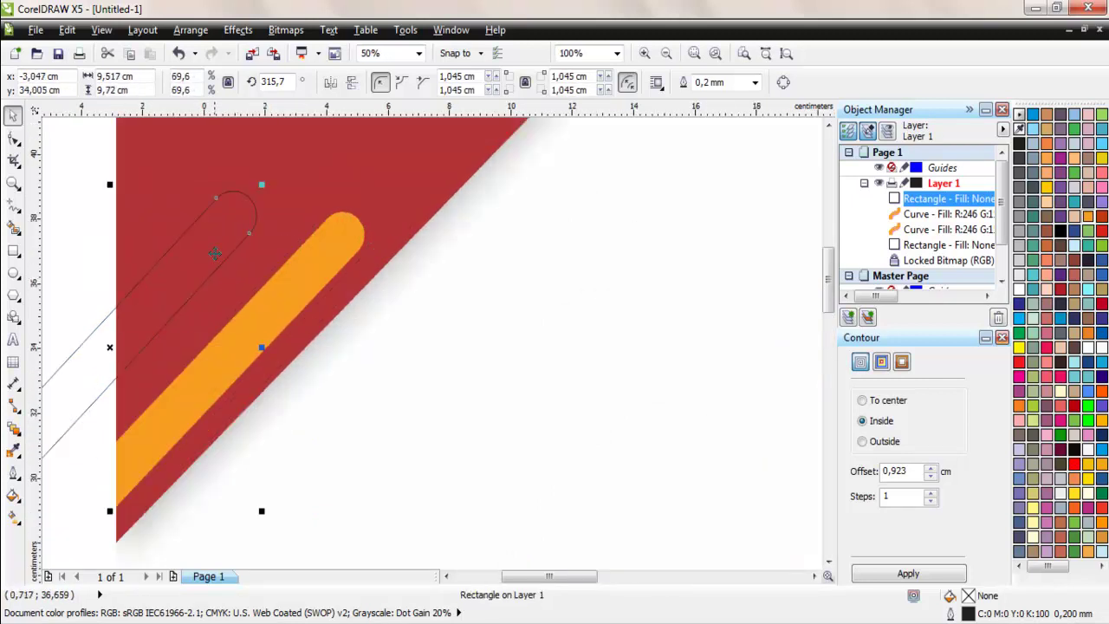
{"action": "left_click_drag", "start_coordinate": [218, 252], "coordinate": [322, 269]}
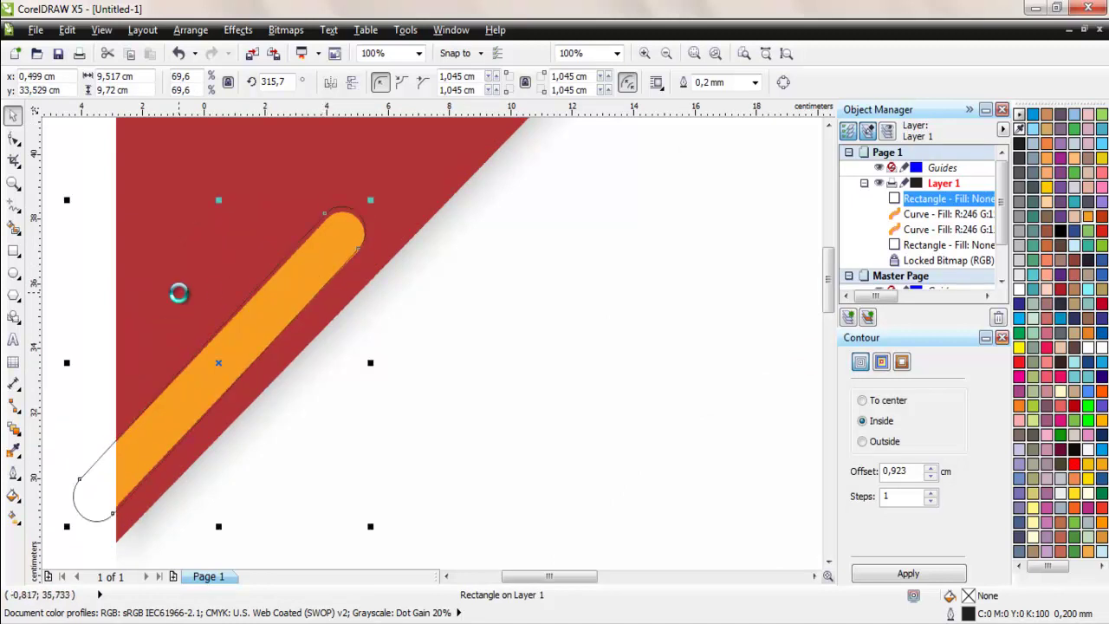
Step: Move the slanted bar onto the orange triangle in the blank frame's upper-left corner
{"action": "scroll", "coordinate": [178, 292], "scroll_direction": "down", "scroll_amount": 4}
{"action": "left_click_drag", "start_coordinate": [204, 295], "coordinate": [508, 293]}
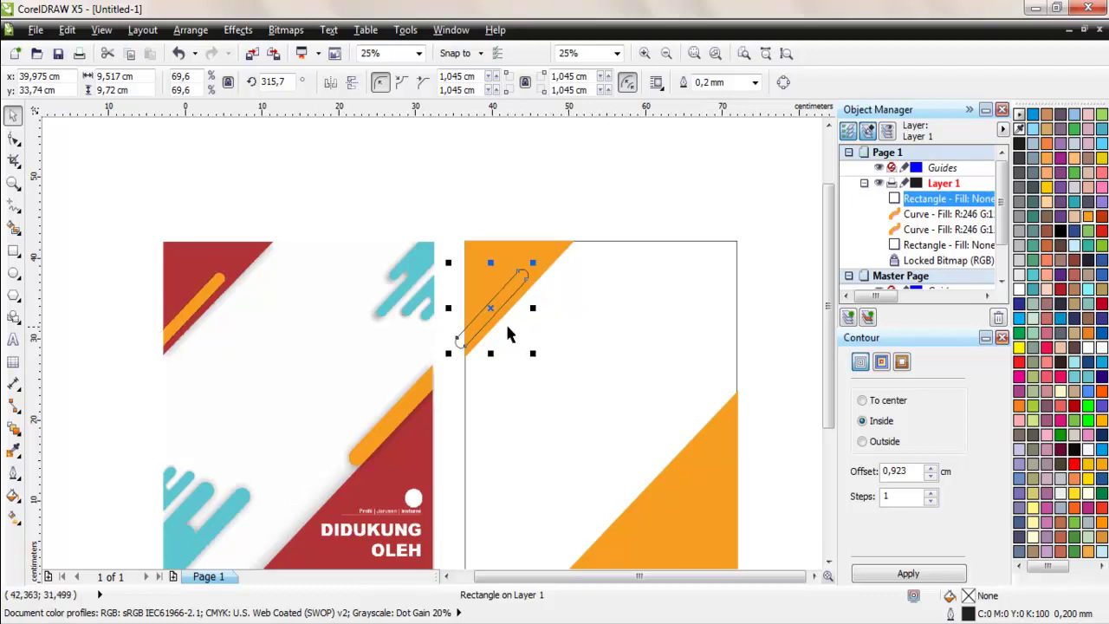
{"action": "scroll", "coordinate": [510, 292], "scroll_direction": "up", "scroll_amount": 1}
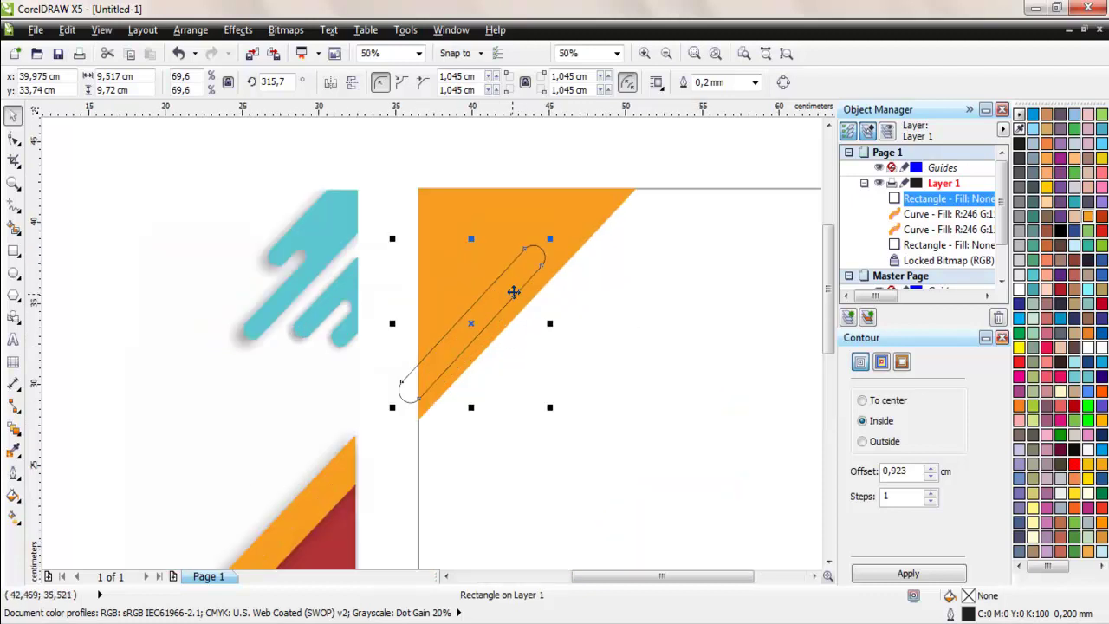
Step: Try white, #BE3813 red, brown and orange colours on the slanted bar in the blank frame
{"action": "left_click", "coordinate": [1023, 291]}
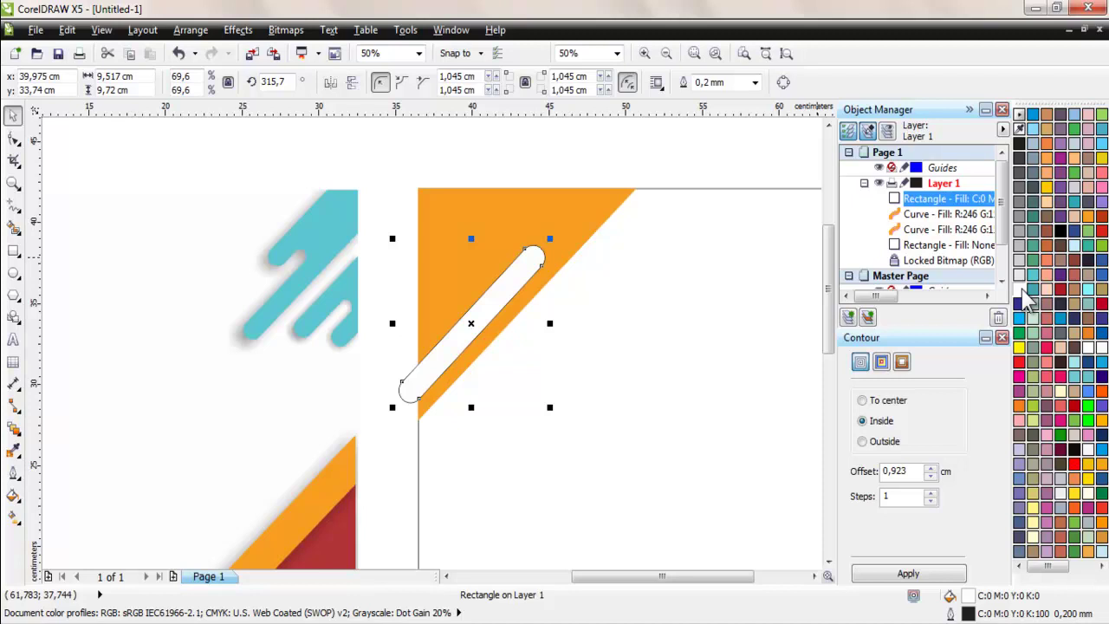
{"action": "left_click", "coordinate": [1102, 222]}
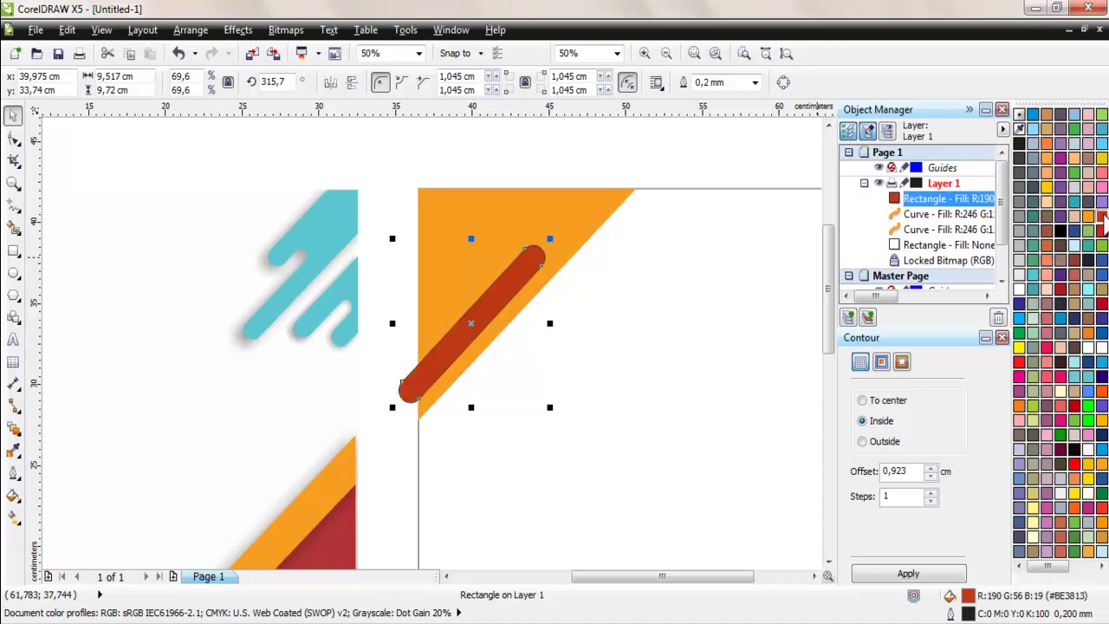
{"action": "left_click", "coordinate": [1060, 230]}
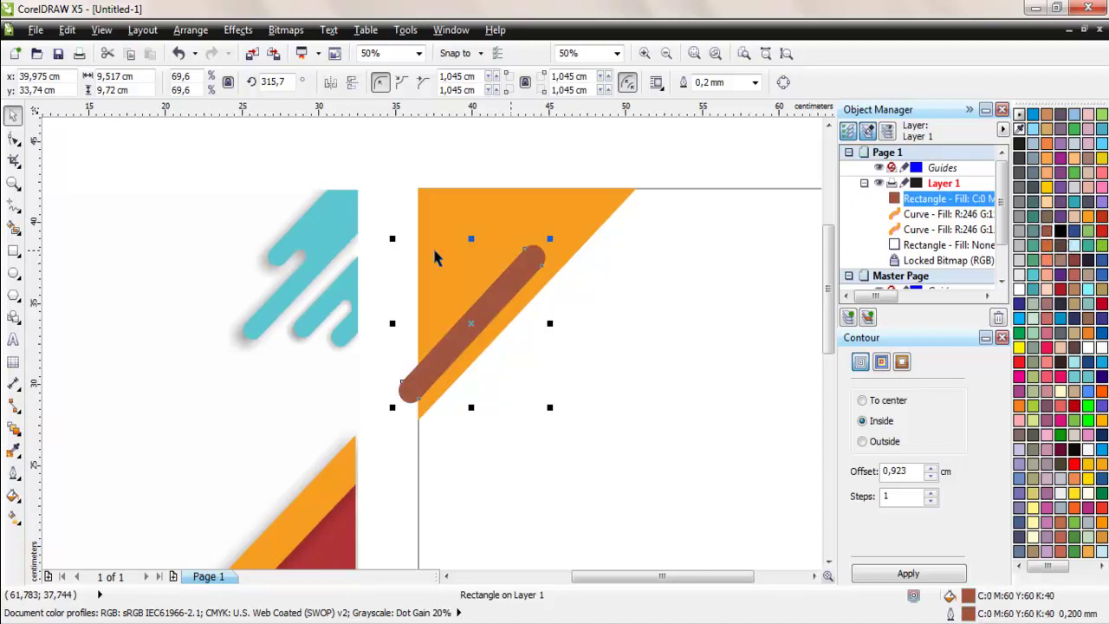
{"action": "scroll", "coordinate": [319, 253], "scroll_direction": "down", "scroll_amount": 1}
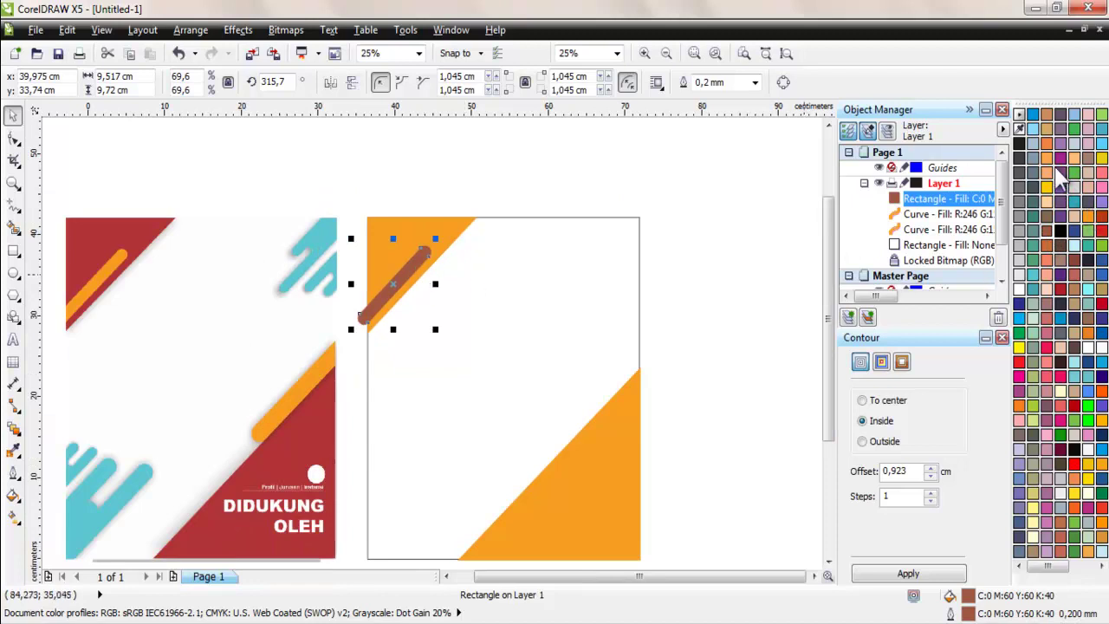
{"action": "left_click", "coordinate": [1088, 321]}
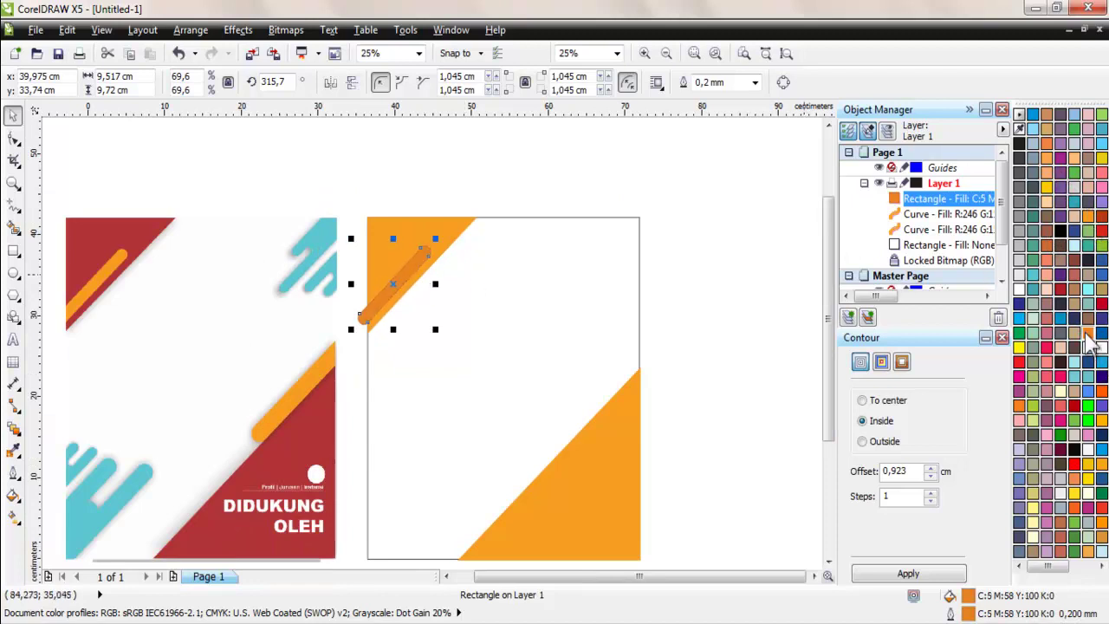
{"action": "left_click", "coordinate": [1090, 319]}
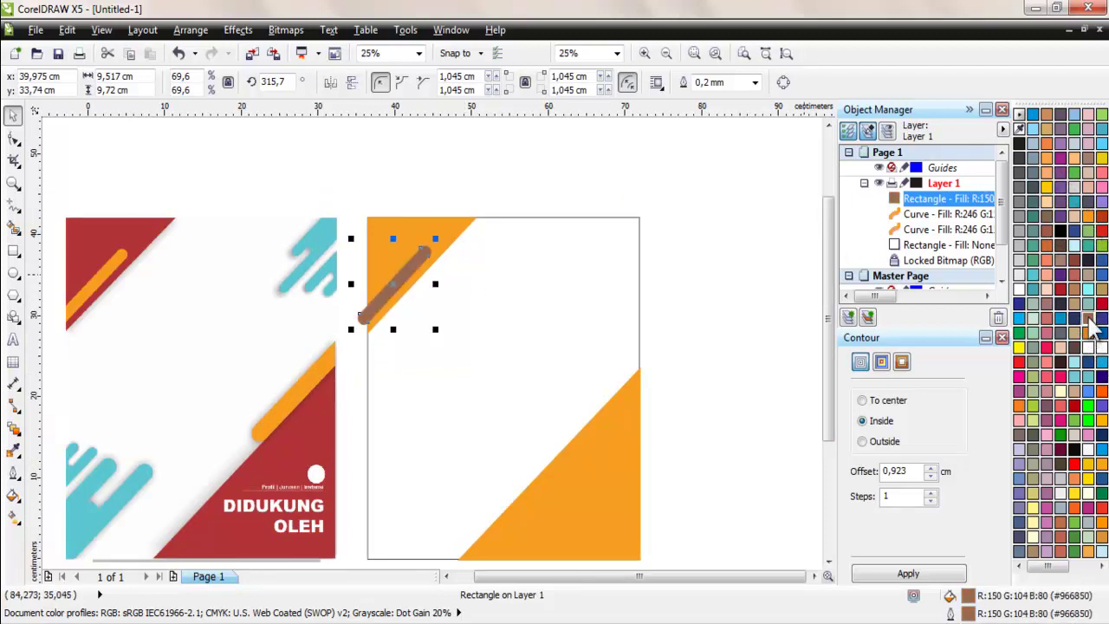
Step: Give the slanted bar a dark red C:21 M:100 Y:100 K:13 fill and outline
{"action": "left_click", "coordinate": [1060, 288]}
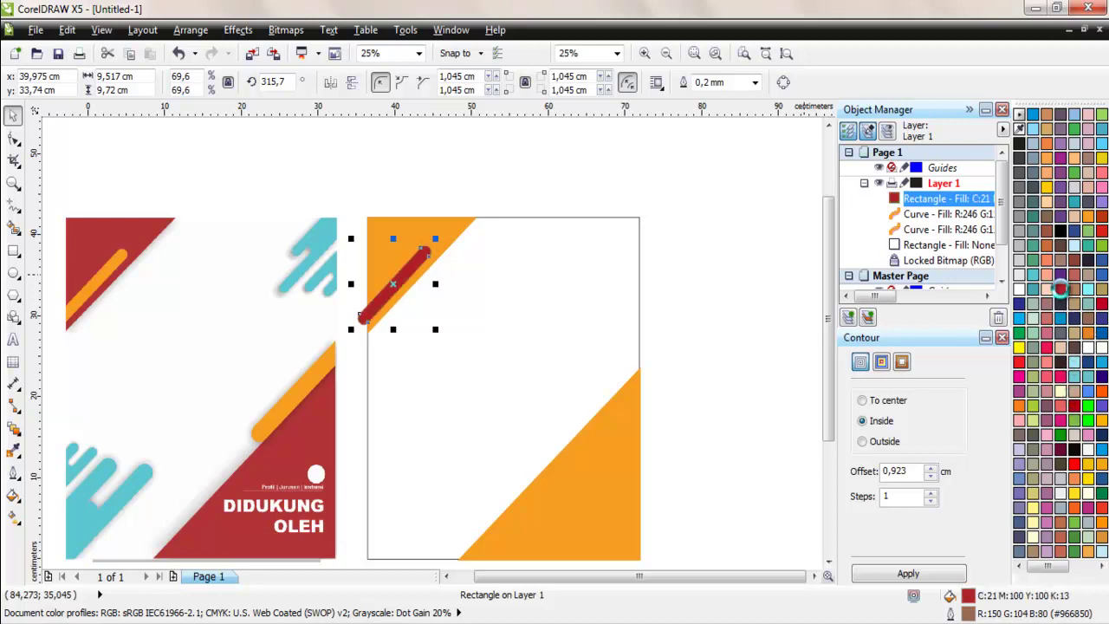
{"action": "left_click", "coordinate": [427, 174]}
{"action": "scroll", "coordinate": [396, 239], "scroll_direction": "down", "scroll_amount": 2}
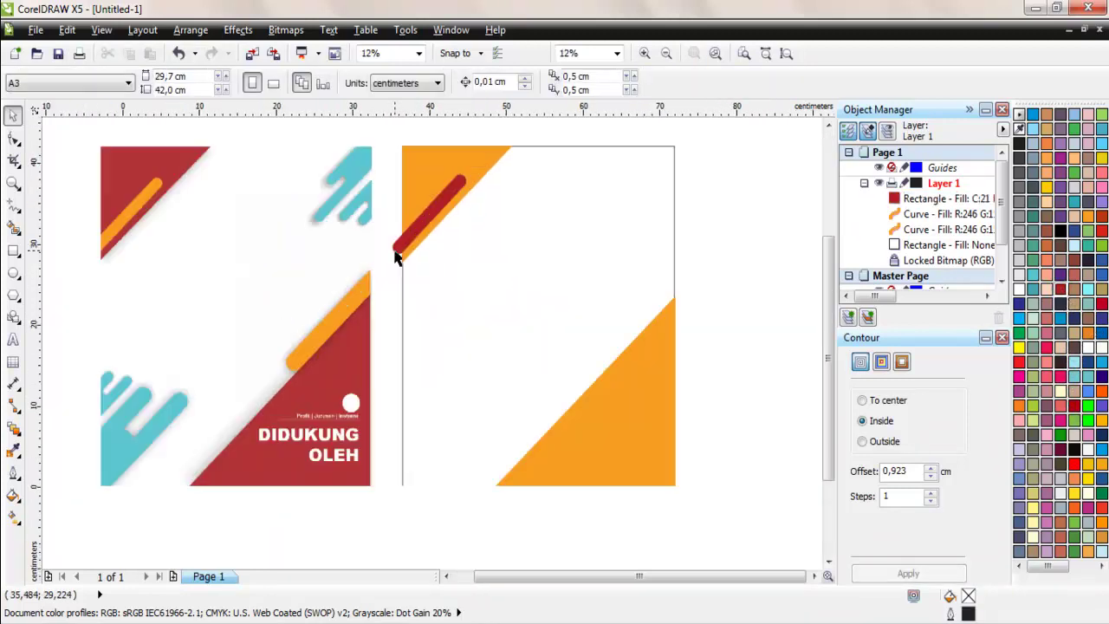
Step: Copy the red bar onto the poster's lower-right orange stripe and enlarge it to about 102.4%
{"action": "scroll", "coordinate": [396, 257], "scroll_direction": "up", "scroll_amount": 2}
{"action": "left_click_drag", "start_coordinate": [408, 246], "coordinate": [303, 368]}
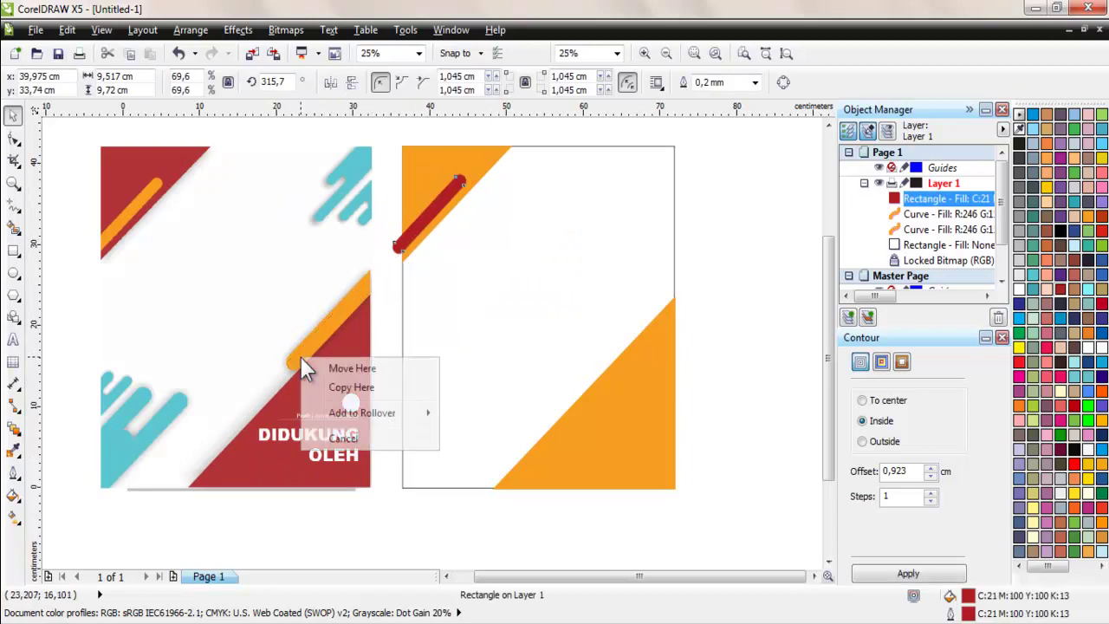
{"action": "left_click", "coordinate": [340, 387]}
{"action": "scroll", "coordinate": [359, 285], "scroll_direction": "up", "scroll_amount": 1}
{"action": "left_click_drag", "start_coordinate": [368, 279], "coordinate": [433, 210]}
{"action": "scroll", "coordinate": [240, 317], "scroll_direction": "down", "scroll_amount": 1}
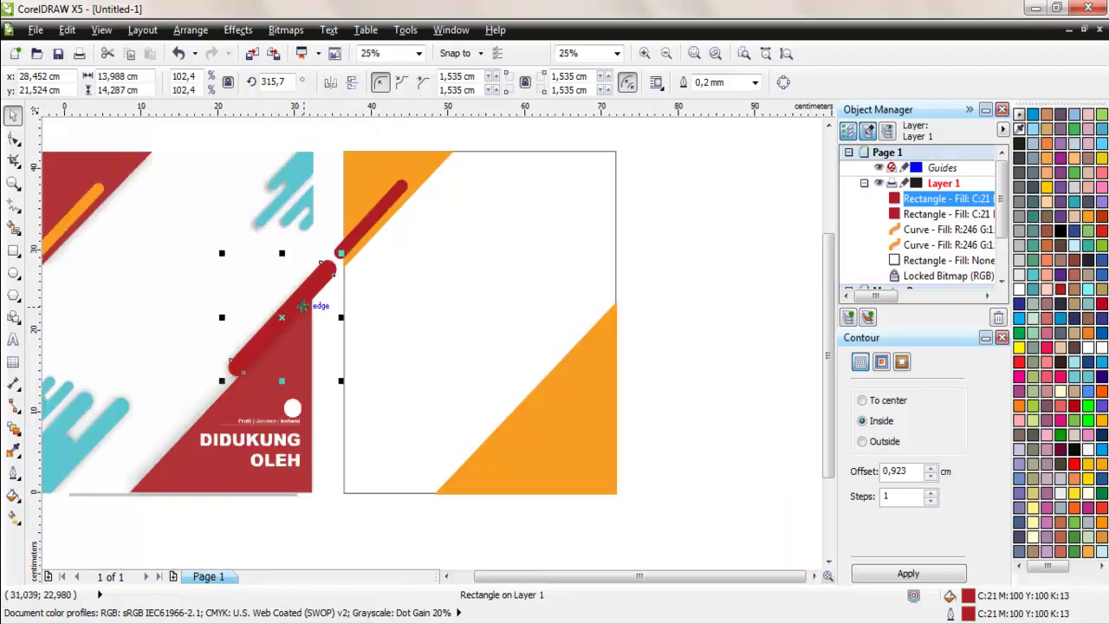
Step: Move the enlarged red bar to the upper edge of the large orange triangle in the blank frame
{"action": "left_click_drag", "start_coordinate": [302, 301], "coordinate": [386, 292]}
{"action": "left_click_drag", "start_coordinate": [578, 296], "coordinate": [603, 305]}
{"action": "left_click", "coordinate": [738, 291]}
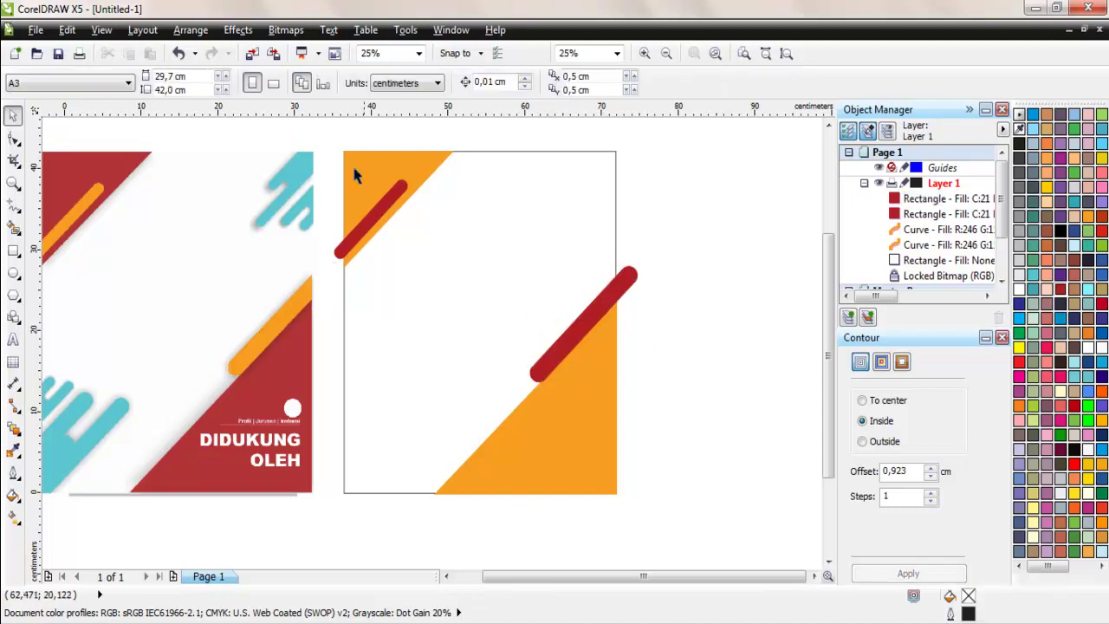
Step: Copy the frame's upper-left red bar onto the poster's topmost teal stripe, scaling the copy to about 57.5%
{"action": "left_click", "coordinate": [447, 576]}
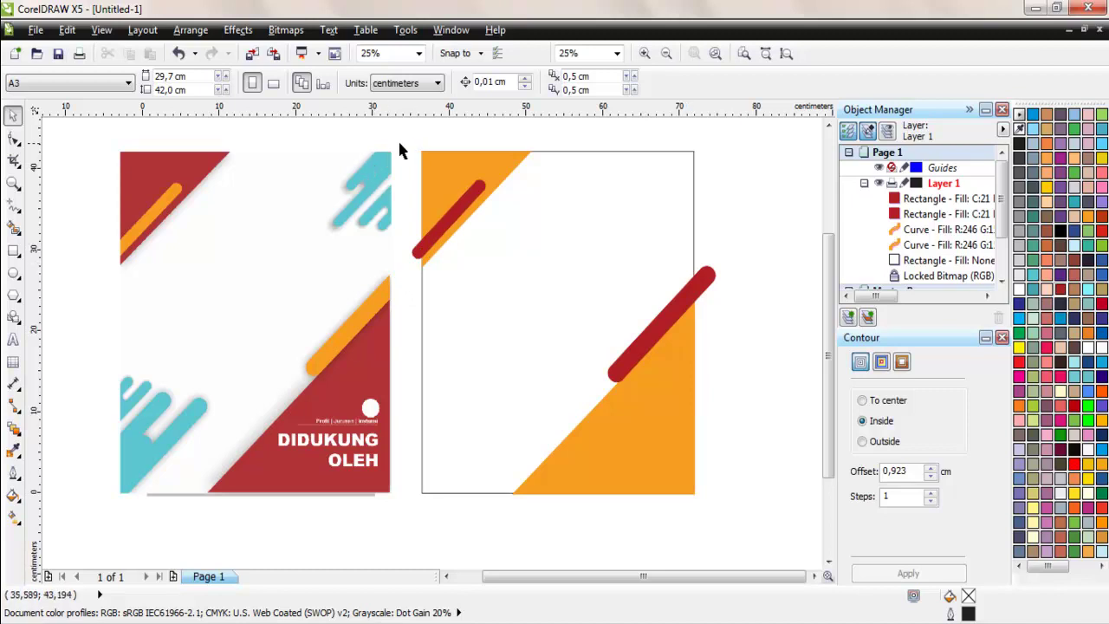
{"action": "scroll", "coordinate": [400, 151], "scroll_direction": "up", "scroll_amount": 2}
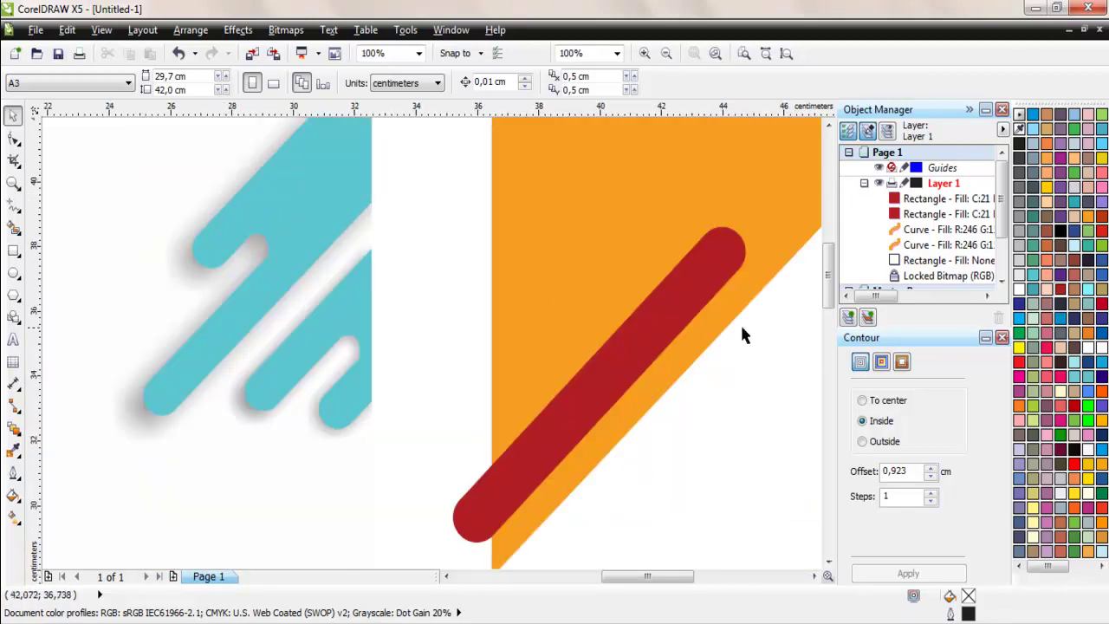
{"action": "left_click_drag", "start_coordinate": [828, 279], "coordinate": [828, 266]}
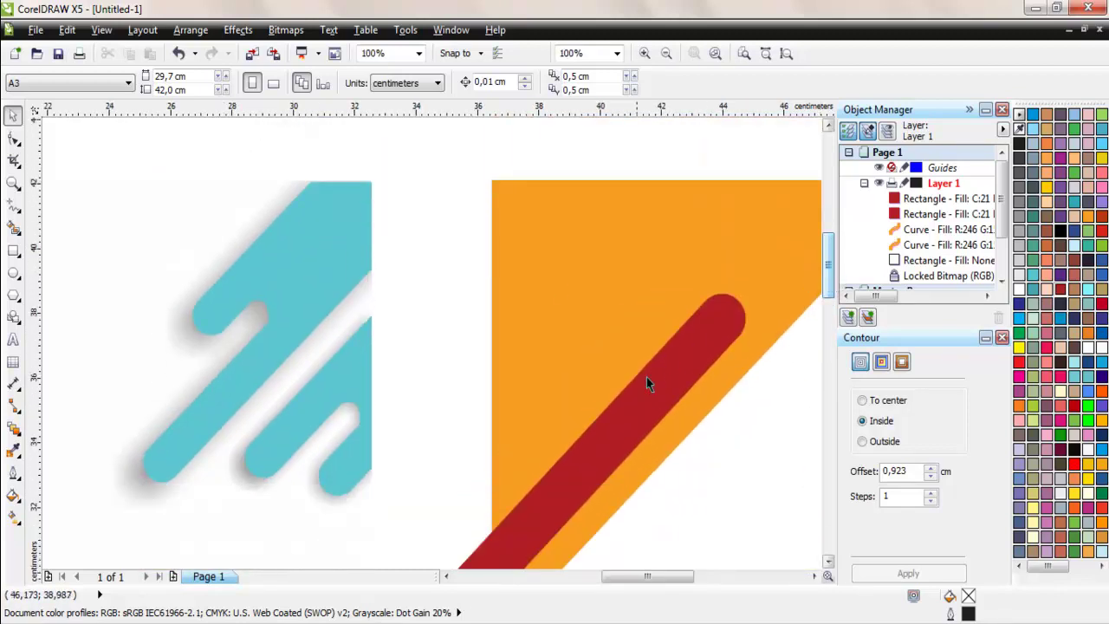
{"action": "left_click_drag", "start_coordinate": [559, 520], "coordinate": [294, 237]}
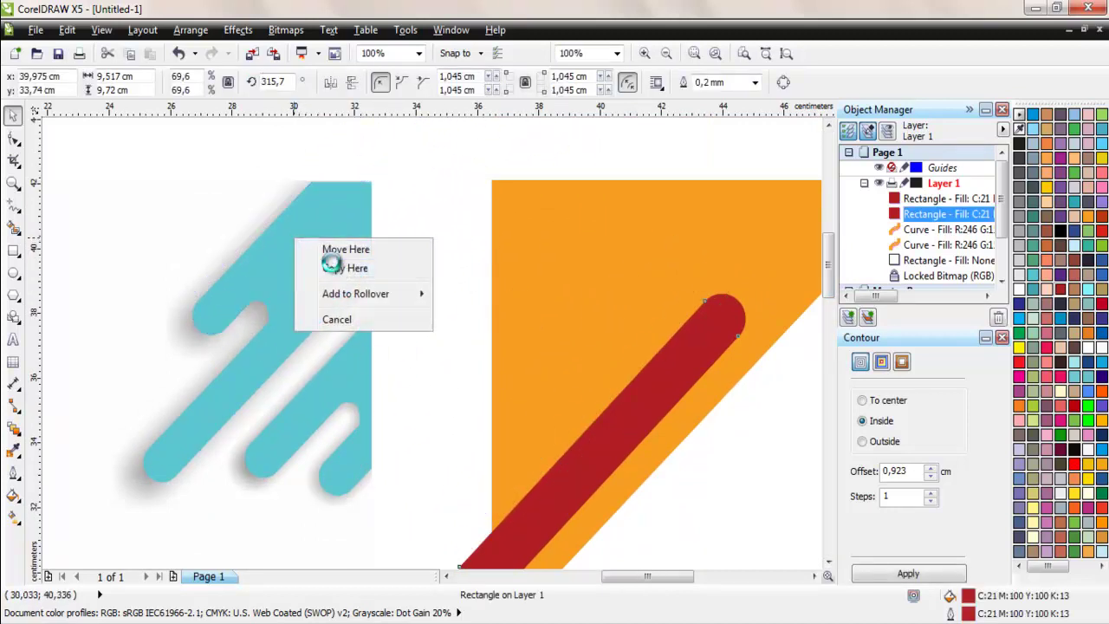
{"action": "left_click", "coordinate": [368, 261]}
{"action": "scroll", "coordinate": [292, 321], "scroll_direction": "down", "scroll_amount": 1}
{"action": "scroll", "coordinate": [197, 231], "scroll_direction": "up", "scroll_amount": 1}
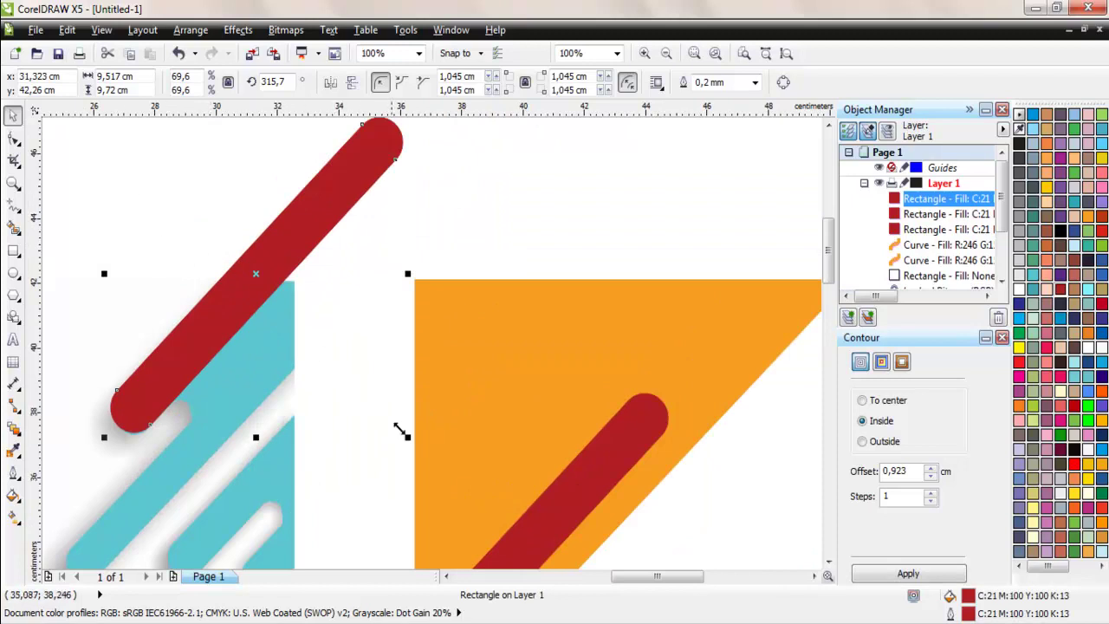
{"action": "left_click_drag", "start_coordinate": [408, 439], "coordinate": [300, 384]}
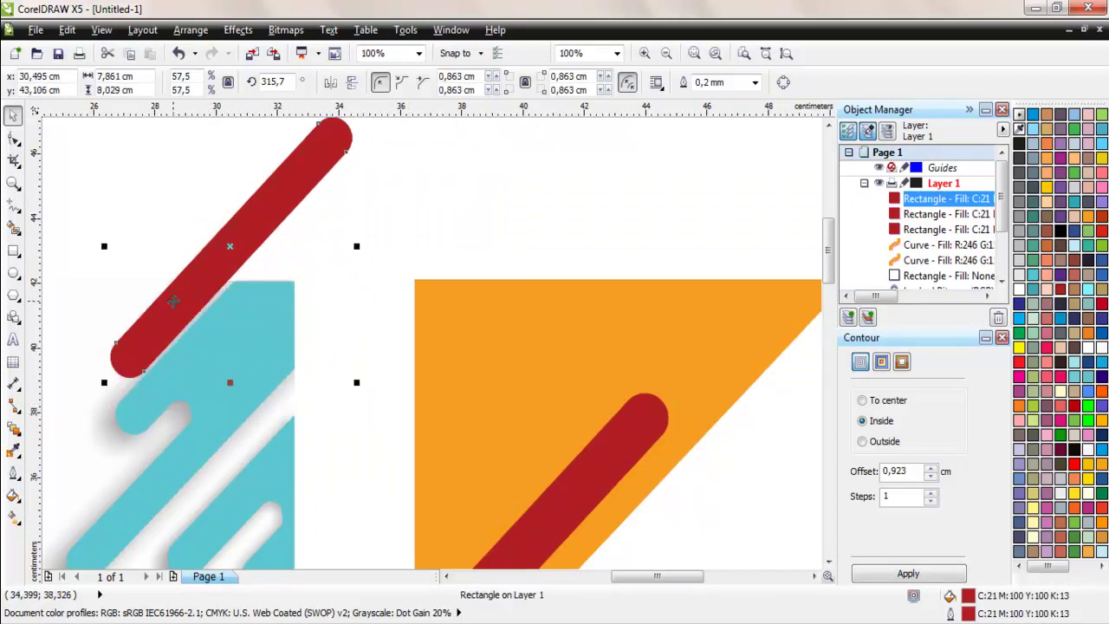
{"action": "left_click_drag", "start_coordinate": [173, 303], "coordinate": [179, 357]}
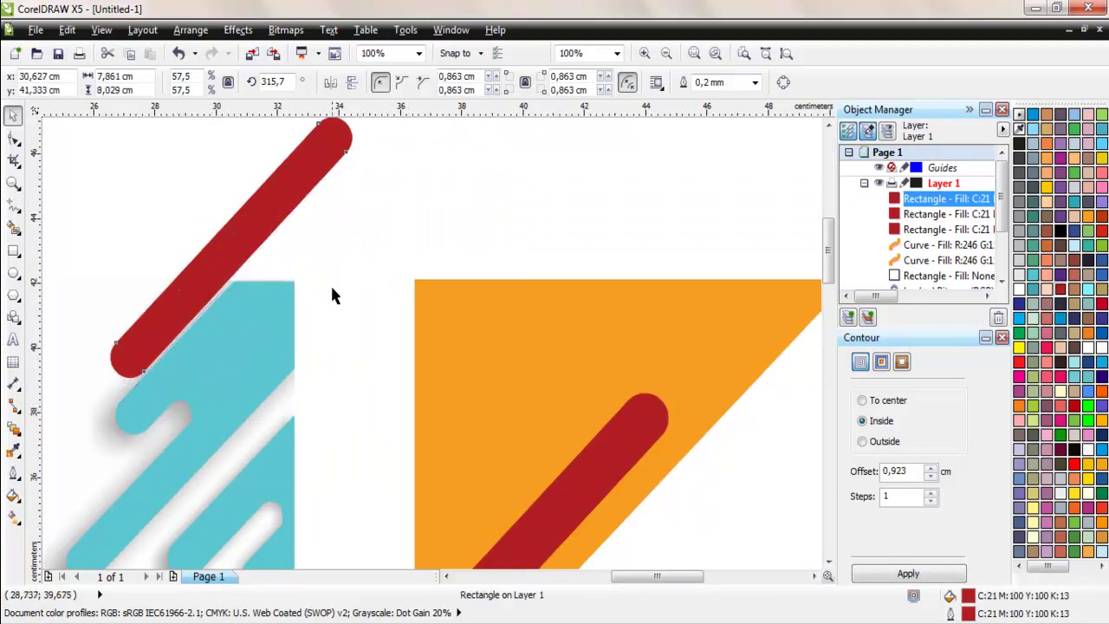
Step: Duplicate the small red bar onto the other three teal stripes in the poster's upper-right corner
{"action": "scroll", "coordinate": [332, 295], "scroll_direction": "down", "scroll_amount": 1}
{"action": "scroll", "coordinate": [264, 335], "scroll_direction": "up", "scroll_amount": 1}
{"action": "left_click_drag", "start_coordinate": [269, 296], "coordinate": [237, 449]}
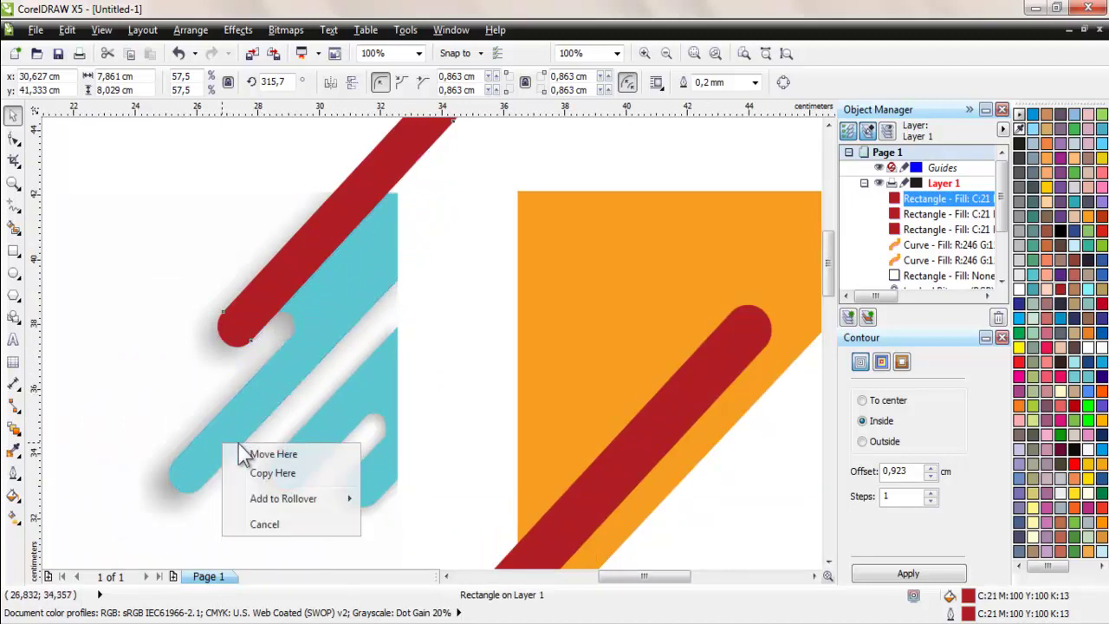
{"action": "left_click", "coordinate": [243, 472]}
{"action": "left_click_drag", "start_coordinate": [262, 404], "coordinate": [451, 413]}
{"action": "left_click", "coordinate": [396, 428]}
{"action": "left_click", "coordinate": [482, 433]}
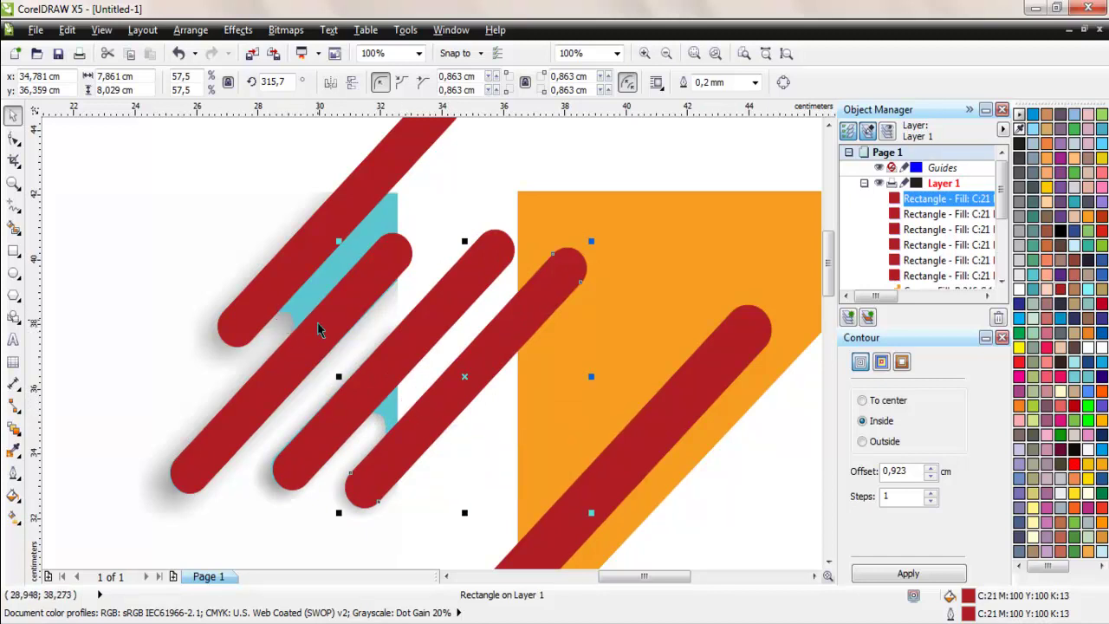
Step: Add red bar copies in the gap between the first two stripes and the gap between the last two
{"action": "left_click_drag", "start_coordinate": [409, 448], "coordinate": [329, 286]}
{"action": "left_click", "coordinate": [440, 401]}
{"action": "left_click", "coordinate": [375, 310]}
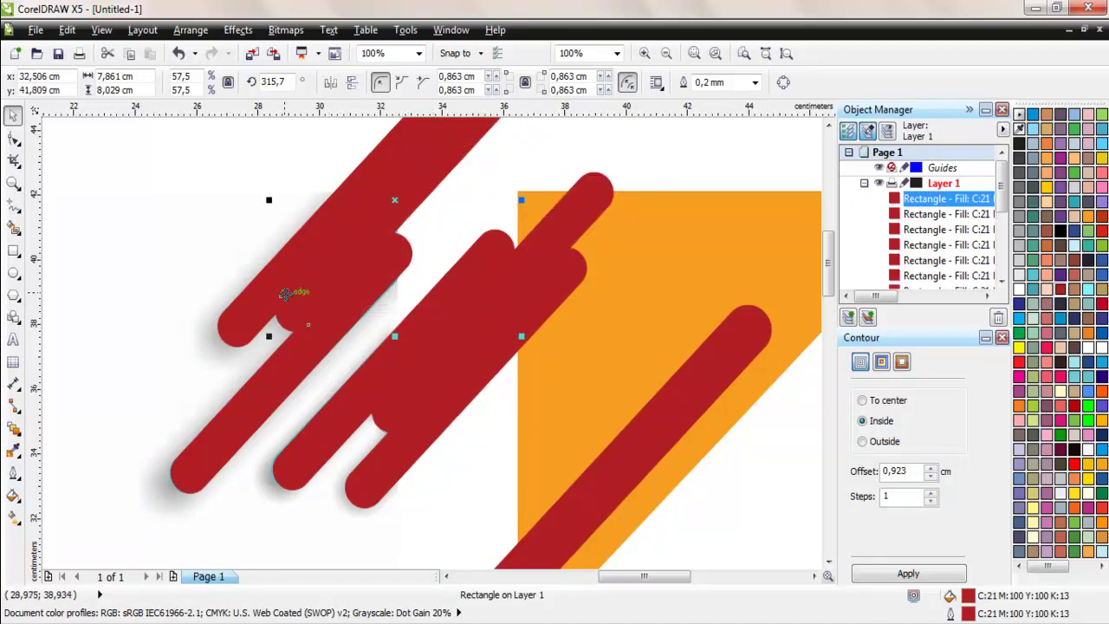
Step: Convert the red bar filling the gap between the two uppermost stripes to curves
{"action": "scroll", "coordinate": [285, 294], "scroll_direction": "up", "scroll_amount": 2}
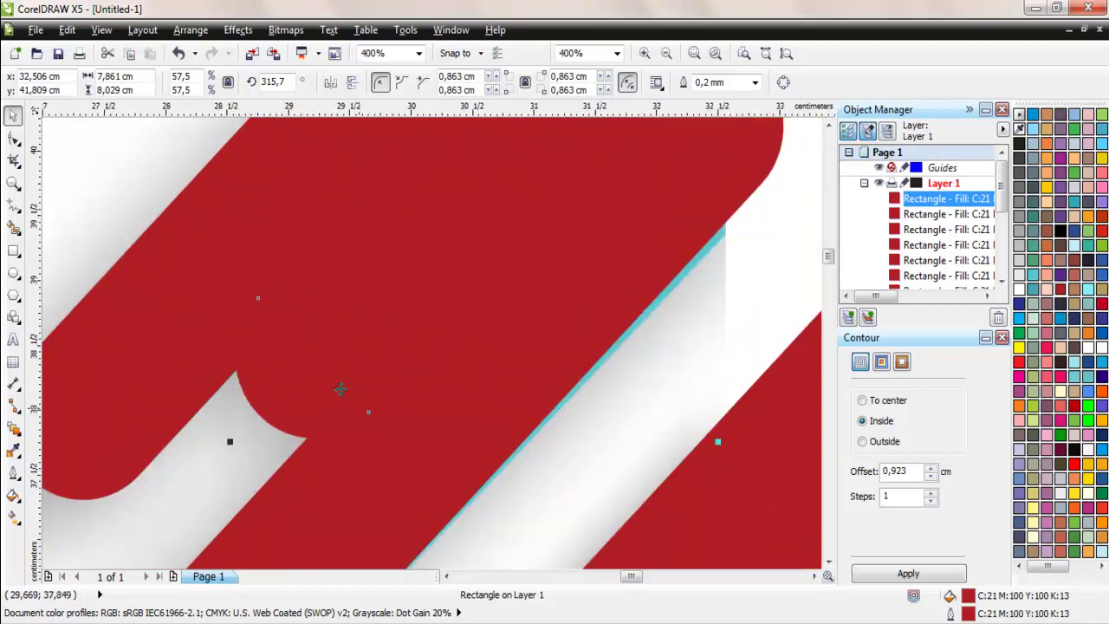
{"action": "right_click", "coordinate": [309, 362]}
{"action": "left_click", "coordinate": [364, 18]}
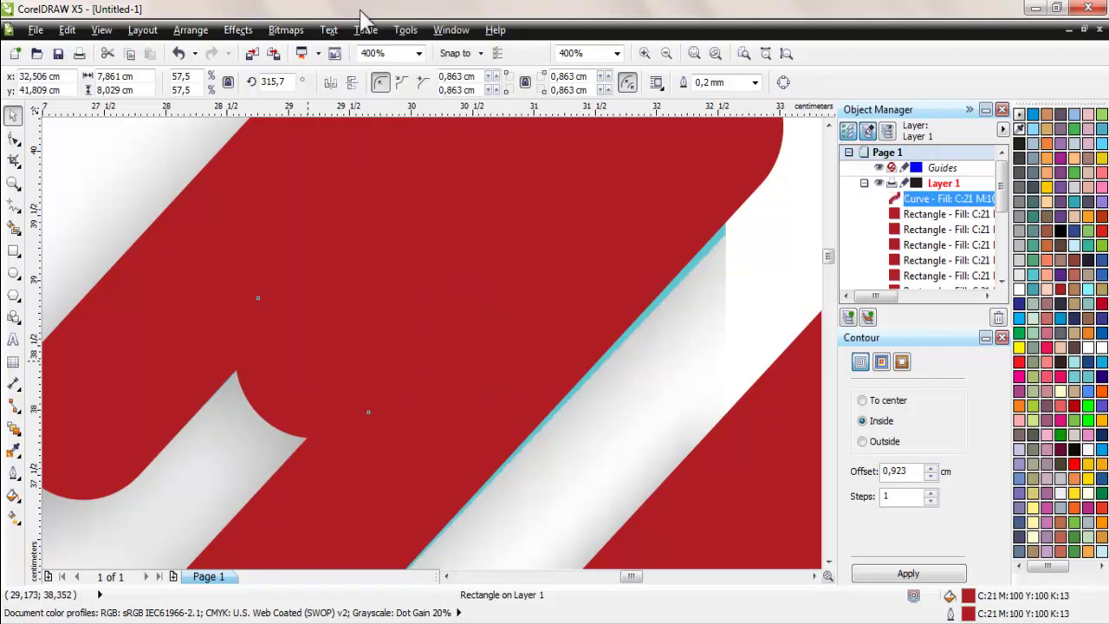
Step: Reshape the rounded lower end of the curve between the two uppermost stripes into an inward notch by deleting a node and pulling the end inward
{"action": "left_click", "coordinate": [13, 137]}
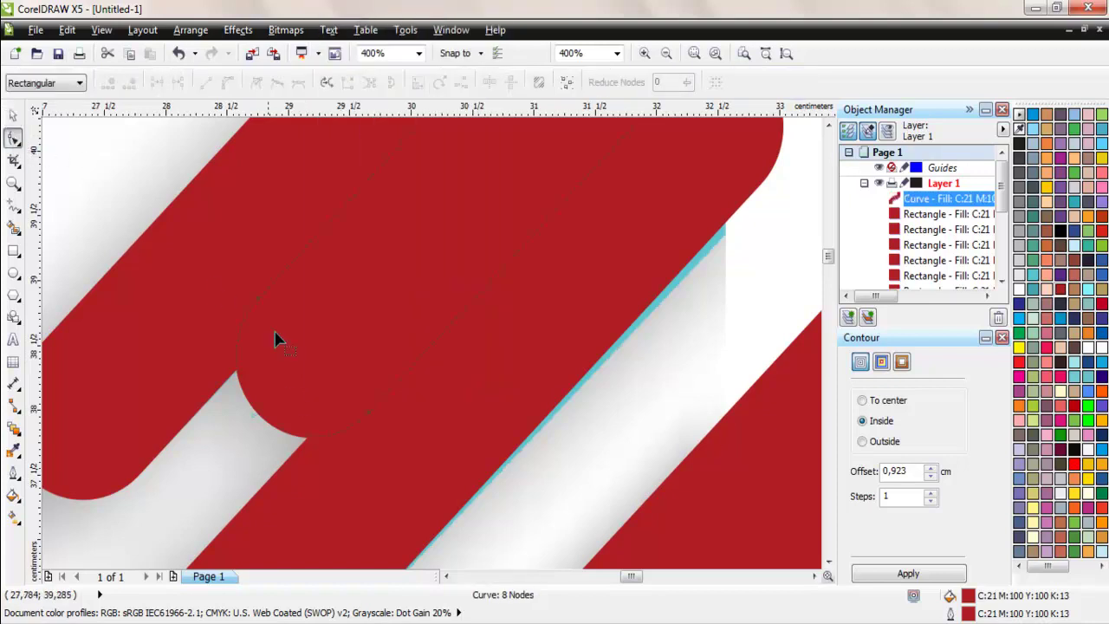
{"action": "double_click", "coordinate": [250, 417]}
{"action": "left_click_drag", "start_coordinate": [257, 417], "coordinate": [326, 372]}
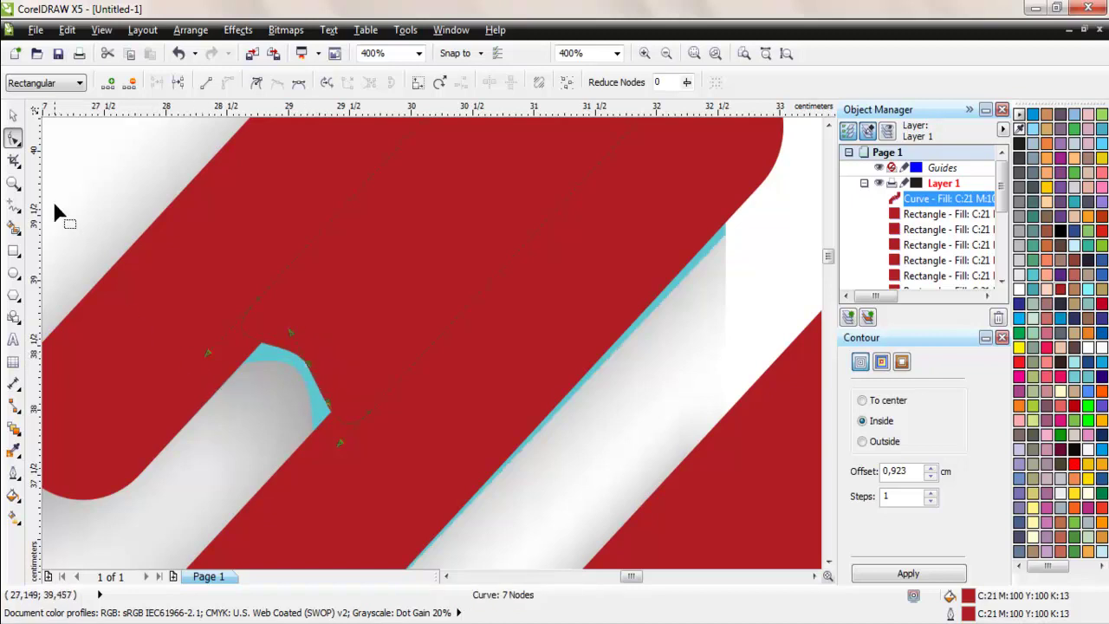
{"action": "left_click", "coordinate": [13, 116]}
{"action": "left_click_drag", "start_coordinate": [388, 319], "coordinate": [382, 330]}
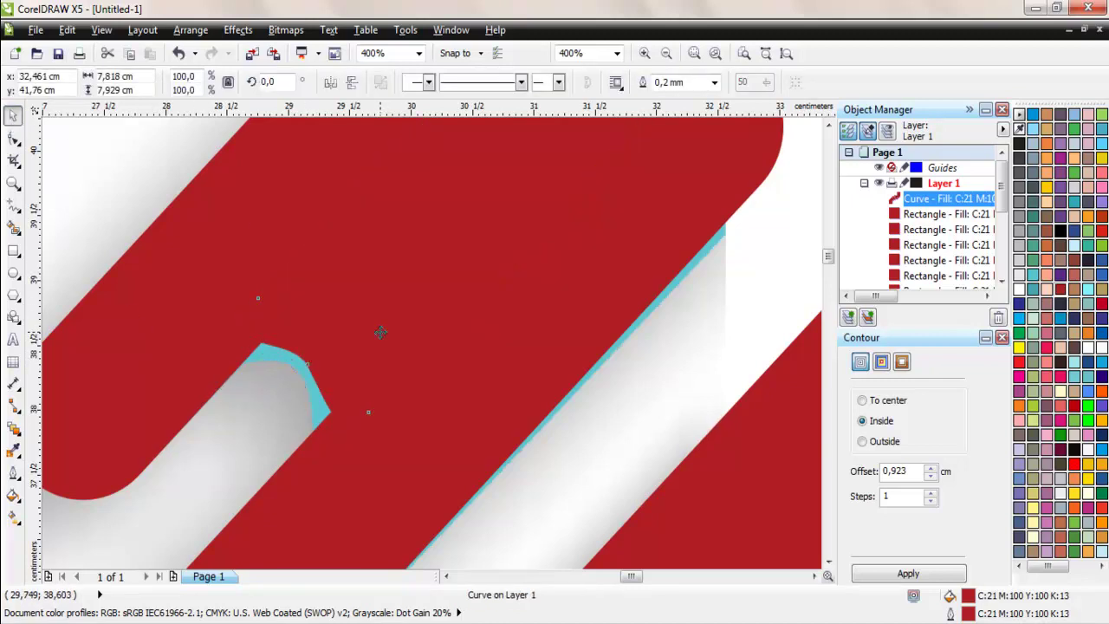
{"action": "scroll", "coordinate": [286, 317], "scroll_direction": "down", "scroll_amount": 1}
{"action": "scroll", "coordinate": [286, 317], "scroll_direction": "down", "scroll_amount": 1}
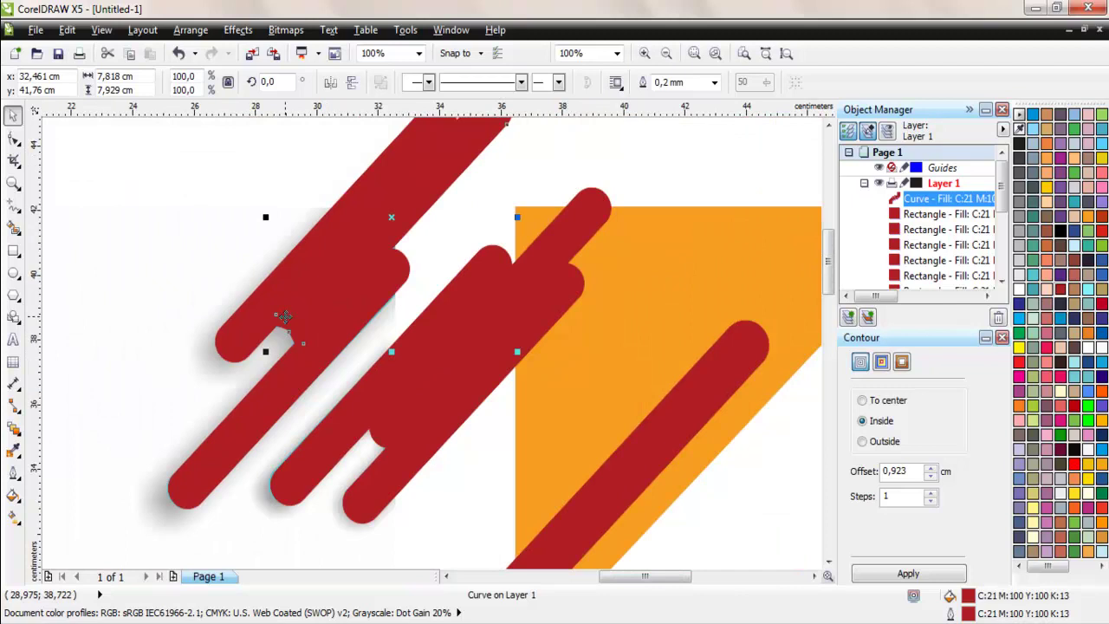
Step: Replace the filler bar between the last two stripes with a copy of the notched curve
{"action": "left_click", "coordinate": [468, 355]}
{"action": "key", "text": "Delete"}
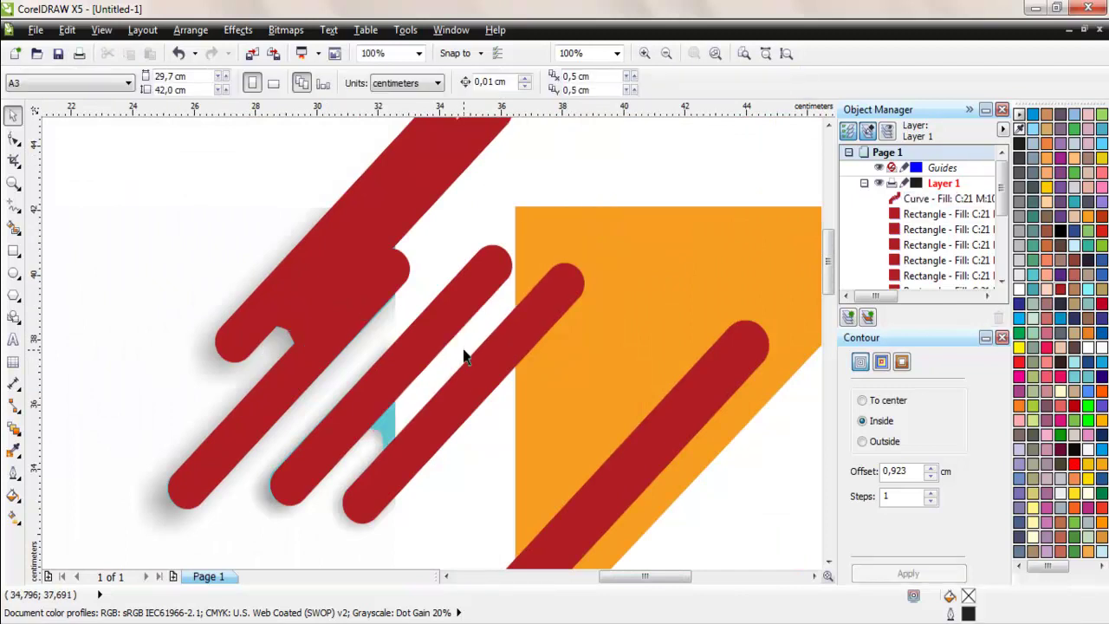
{"action": "left_click_drag", "start_coordinate": [306, 314], "coordinate": [401, 411]}
{"action": "left_click", "coordinate": [433, 439]}
{"action": "scroll", "coordinate": [327, 346], "scroll_direction": "down", "scroll_amount": 2}
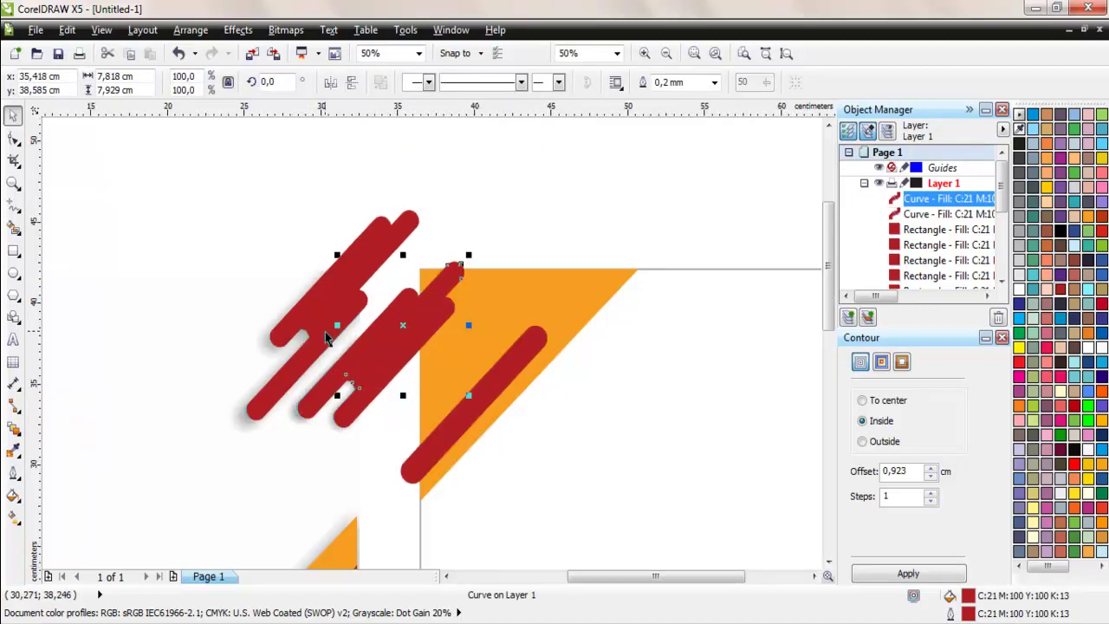
Step: Weld all six red stripe pieces over the poster's upper-right corner into one curve
{"action": "left_click", "coordinate": [296, 316]}
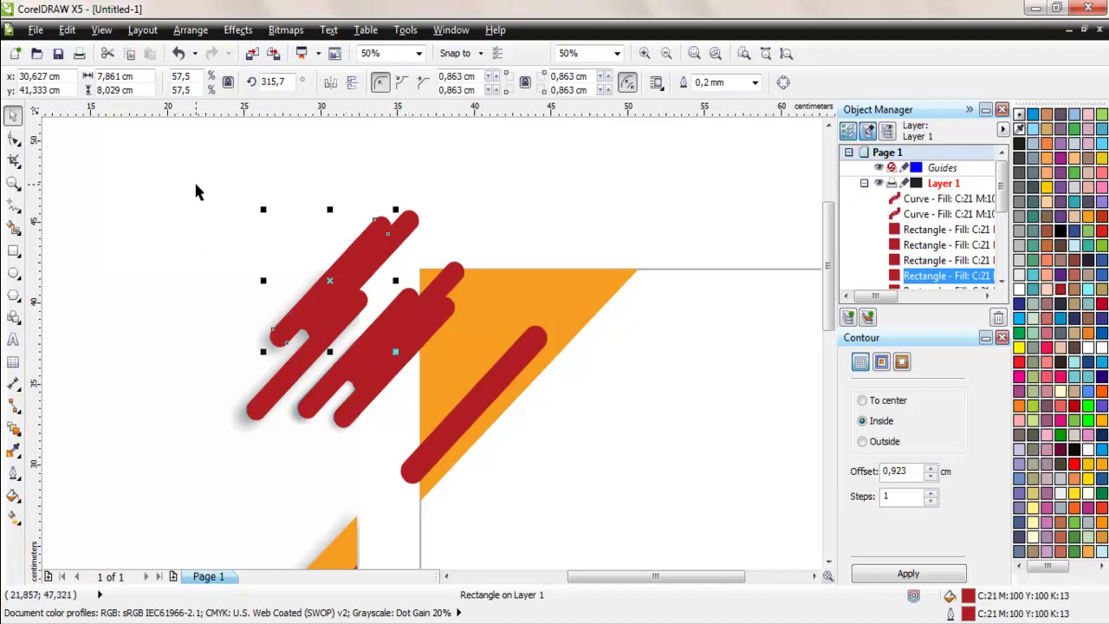
{"action": "left_click_drag", "start_coordinate": [192, 180], "coordinate": [473, 441]}
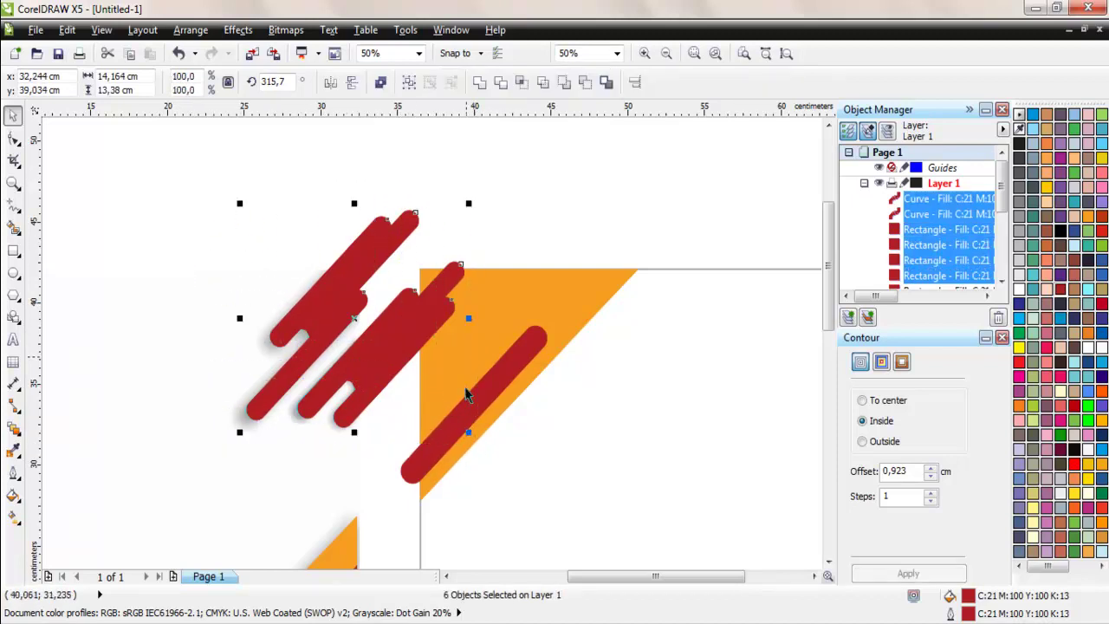
{"action": "left_click", "coordinate": [477, 84]}
Step: Move the welded stripe shape onto the blank frame's upper-right corner and colour it blue (R:4 G:144 B:197)
{"action": "scroll", "coordinate": [196, 237], "scroll_direction": "down", "scroll_amount": 1}
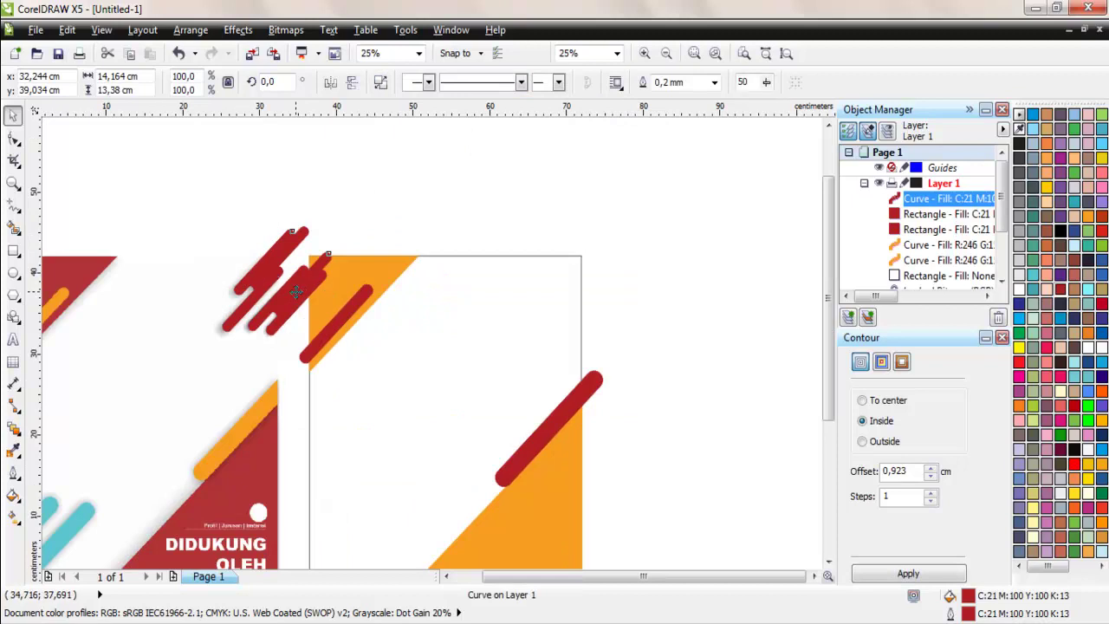
{"action": "left_click_drag", "start_coordinate": [296, 292], "coordinate": [577, 269]}
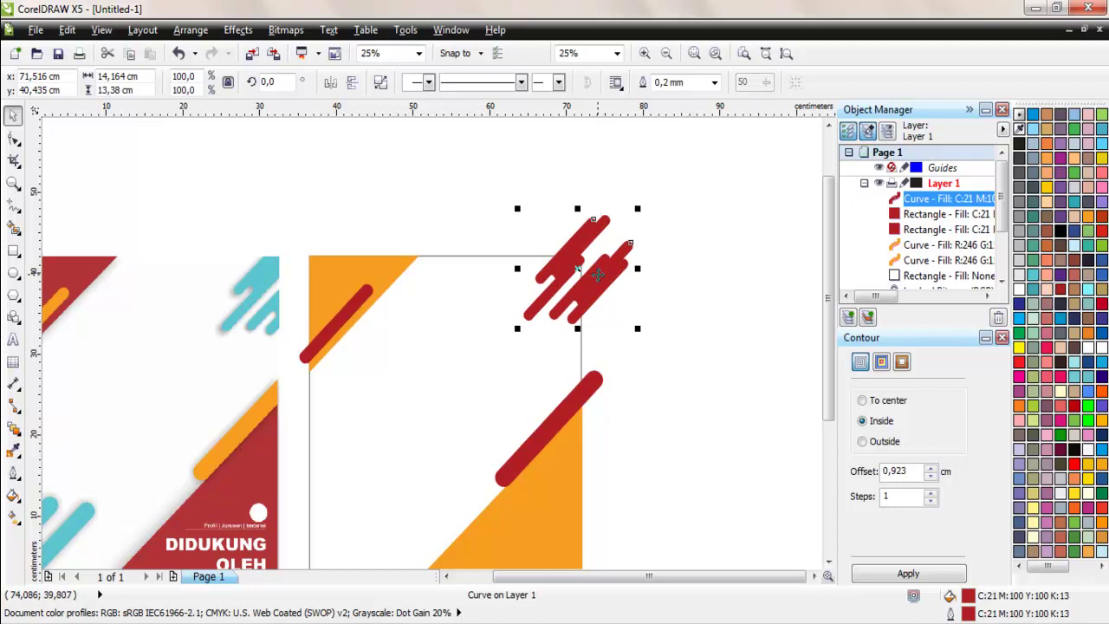
{"action": "left_click_drag", "start_coordinate": [826, 309], "coordinate": [830, 342]}
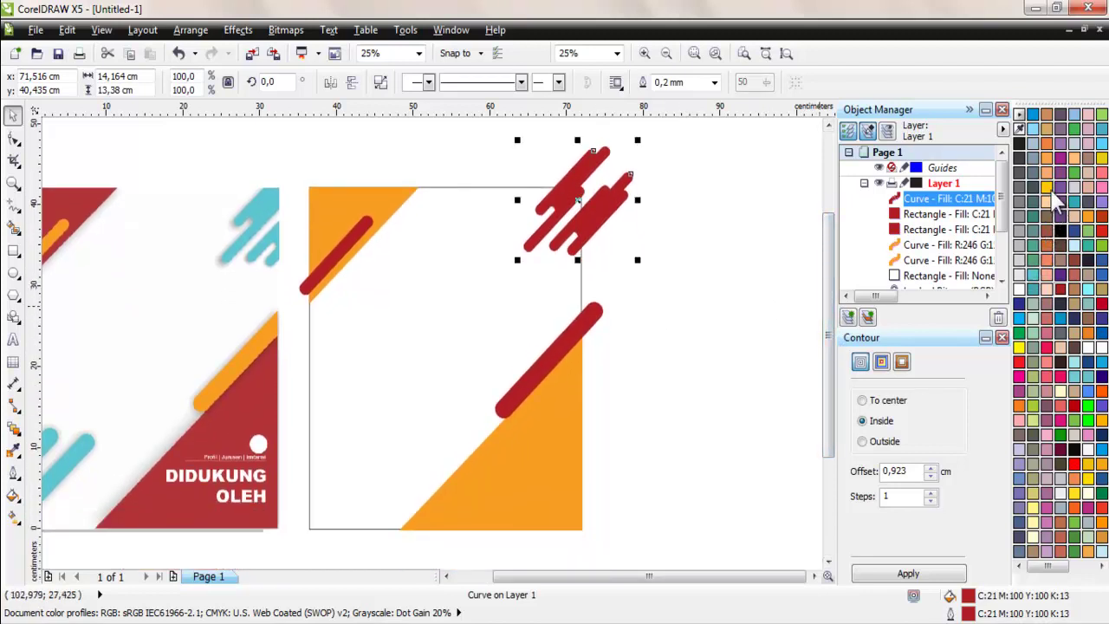
{"action": "left_click", "coordinate": [1063, 318]}
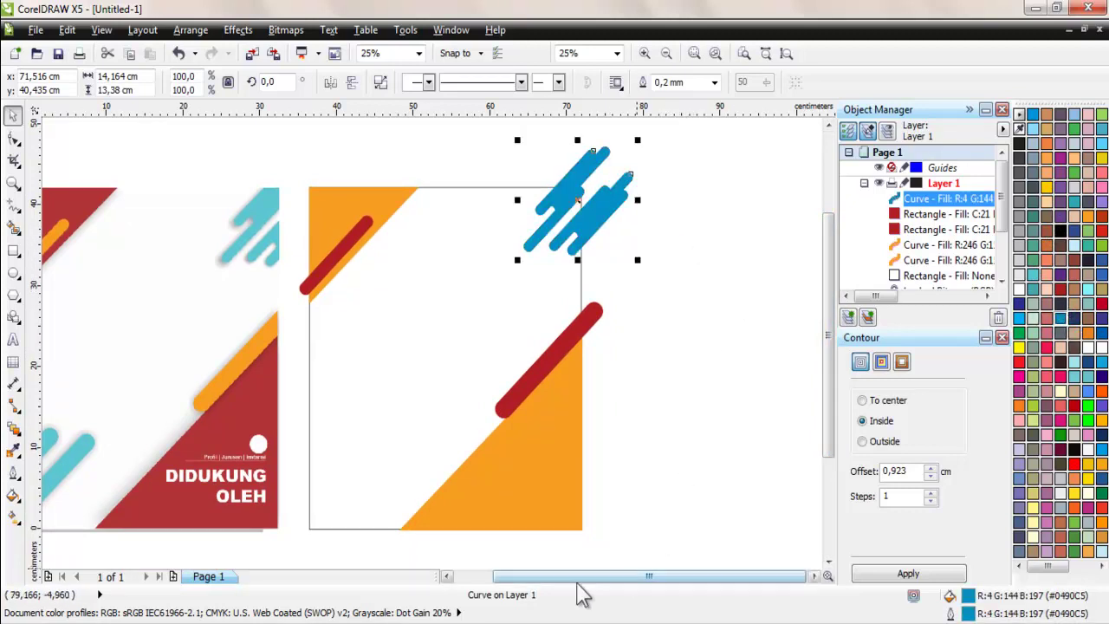
Step: Copy the red bar from the frame's right edge onto the longest teal stripe in the poster's lower-left corner
{"action": "left_click", "coordinate": [447, 576]}
{"action": "left_click", "coordinate": [447, 576]}
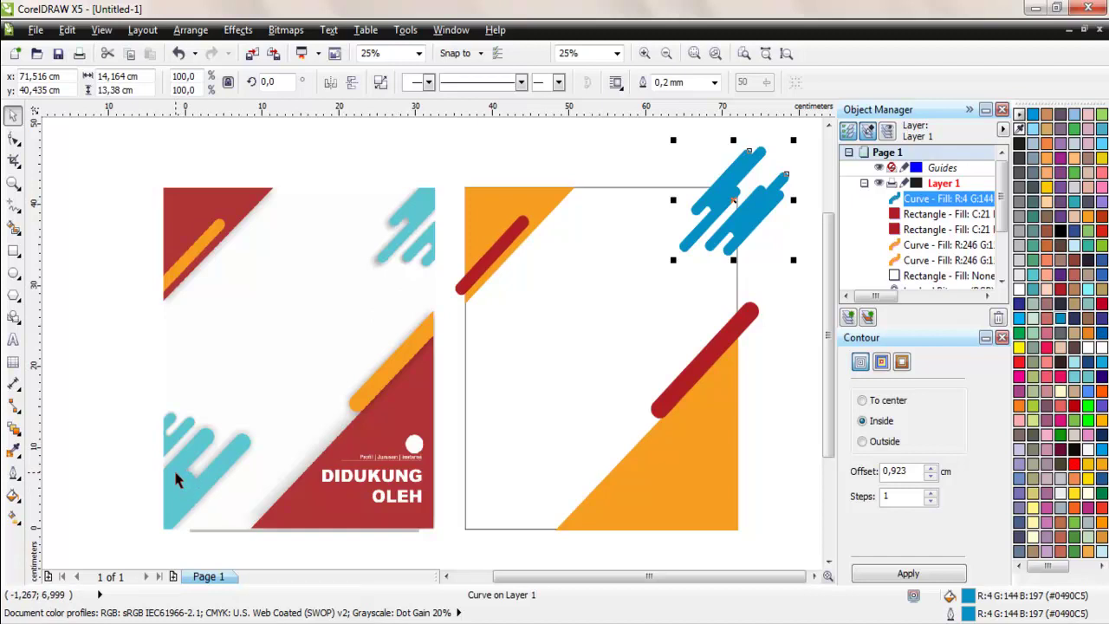
{"action": "left_click", "coordinate": [724, 348]}
{"action": "left_click_drag", "start_coordinate": [724, 348], "coordinate": [216, 477]}
{"action": "left_click", "coordinate": [251, 436]}
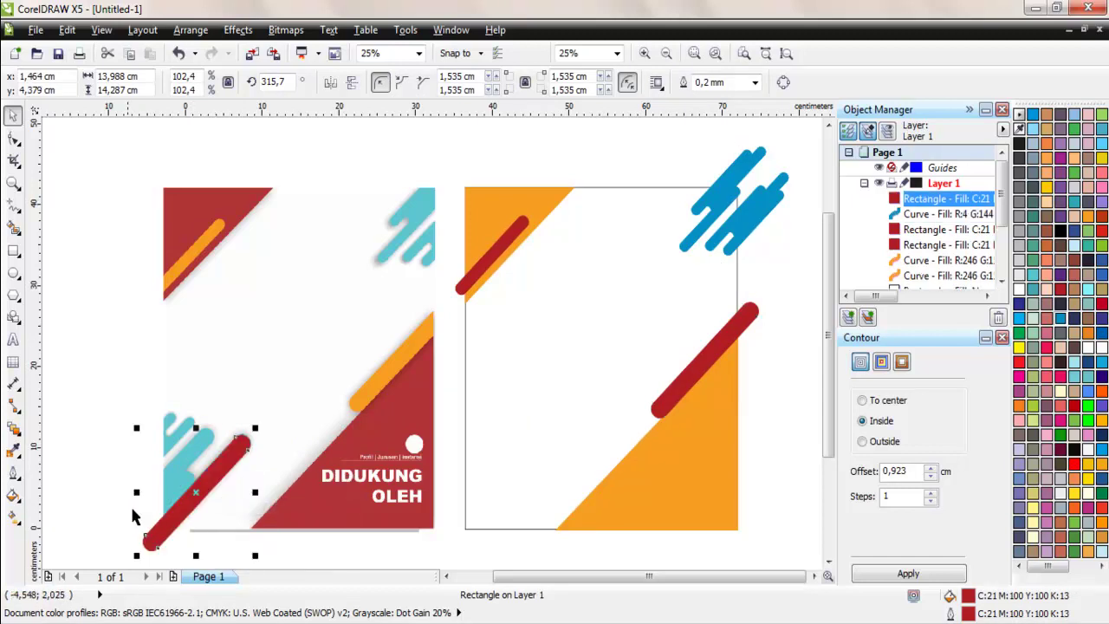
Step: Add two copies of the red bar over the adjoining lower-left teal stripe and the gap, and weld the three bars together
{"action": "scroll", "coordinate": [225, 477], "scroll_direction": "up", "scroll_amount": 2}
{"action": "left_click_drag", "start_coordinate": [246, 431], "coordinate": [156, 465]}
{"action": "left_click", "coordinate": [227, 445]}
{"action": "left_click", "coordinate": [179, 494]}
{"action": "scroll", "coordinate": [247, 359], "scroll_direction": "down", "scroll_amount": 2}
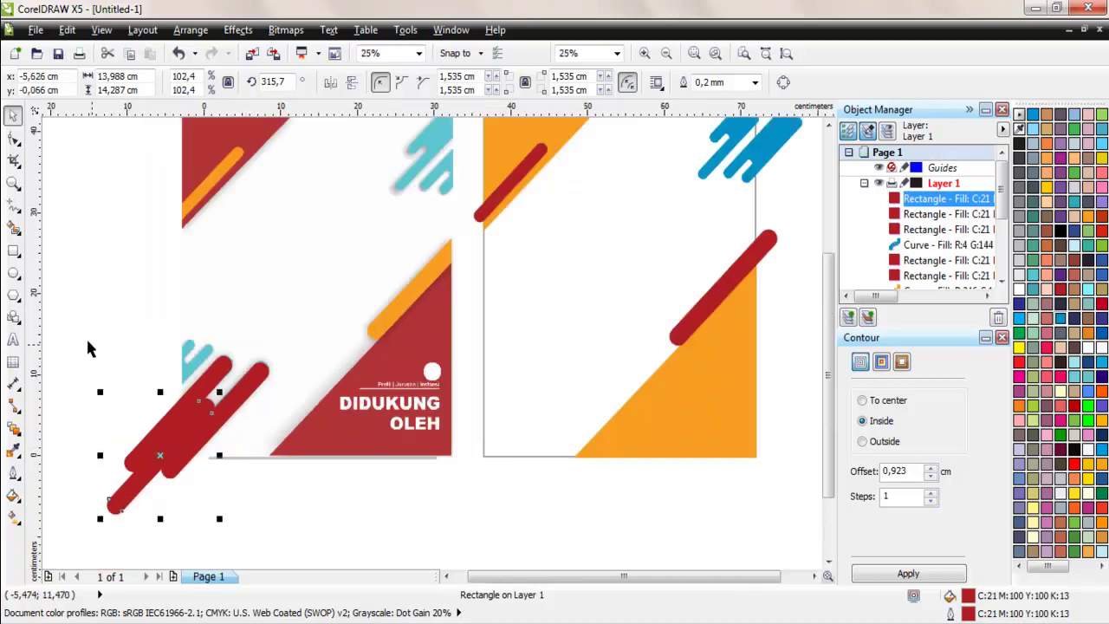
{"action": "left_click_drag", "start_coordinate": [73, 332], "coordinate": [294, 532]}
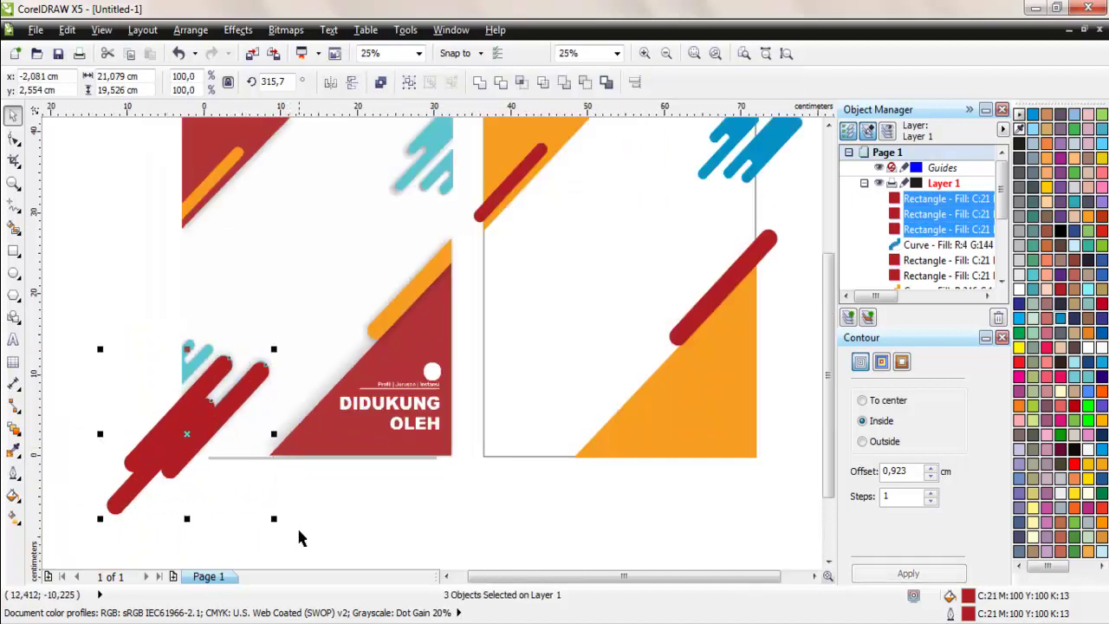
{"action": "left_click", "coordinate": [484, 85]}
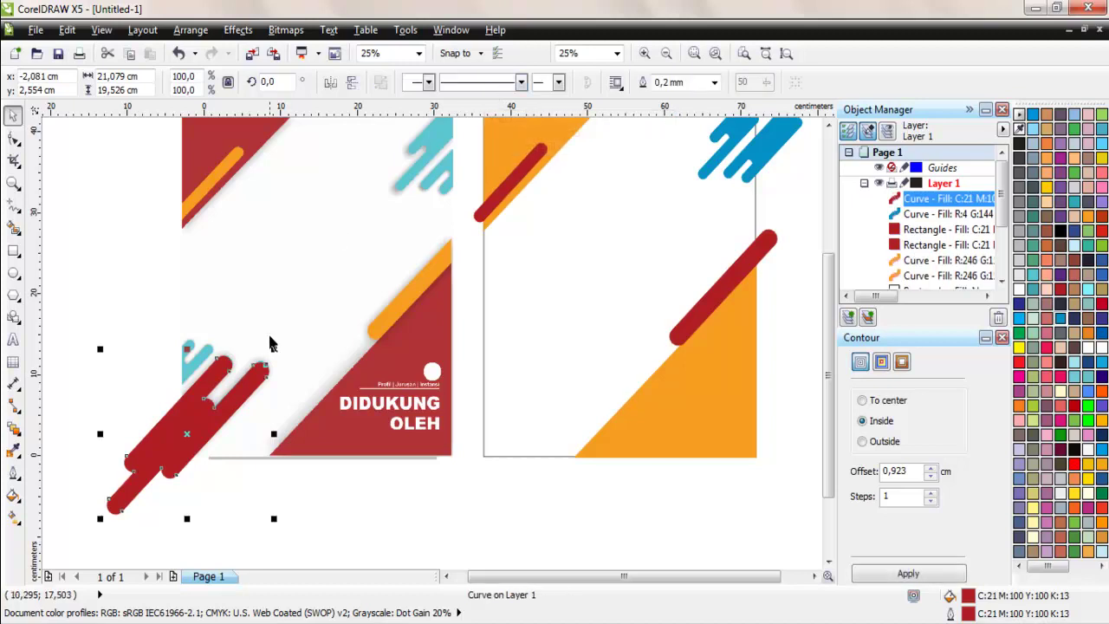
Step: Duplicate the welded three-bar shape up and to the left, scaling the copy to about 62.4% near the small teal stripes
{"action": "left_click", "coordinate": [203, 421]}
{"action": "left_click_drag", "start_coordinate": [203, 422], "coordinate": [160, 356]}
{"action": "left_click", "coordinate": [192, 387]}
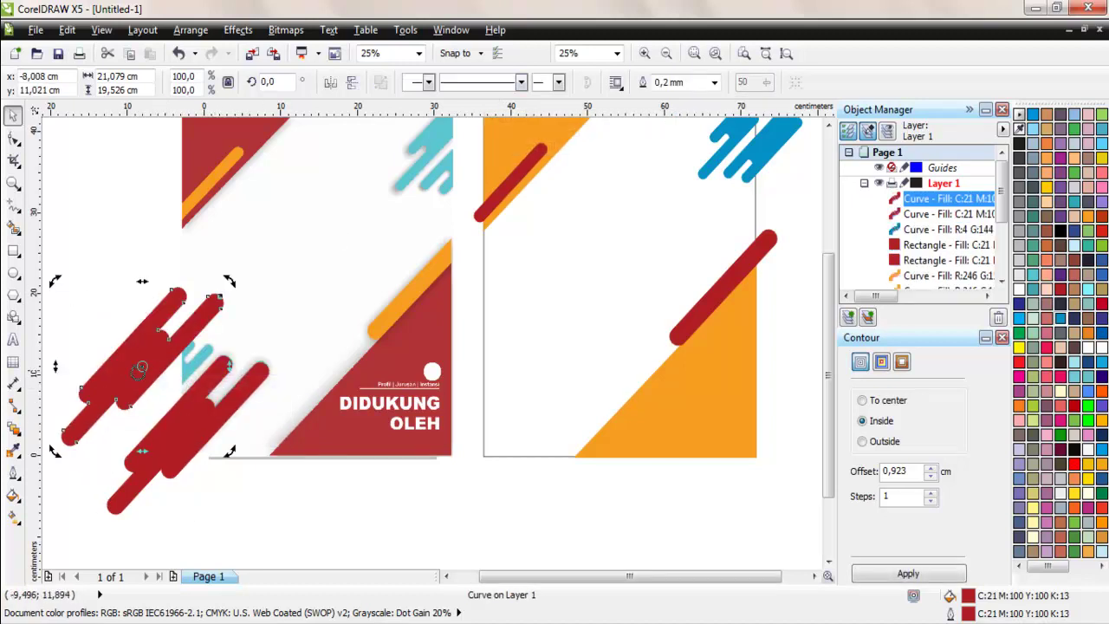
{"action": "left_click_drag", "start_coordinate": [54, 280], "coordinate": [115, 339]}
{"action": "scroll", "coordinate": [143, 350], "scroll_direction": "up", "scroll_amount": 2}
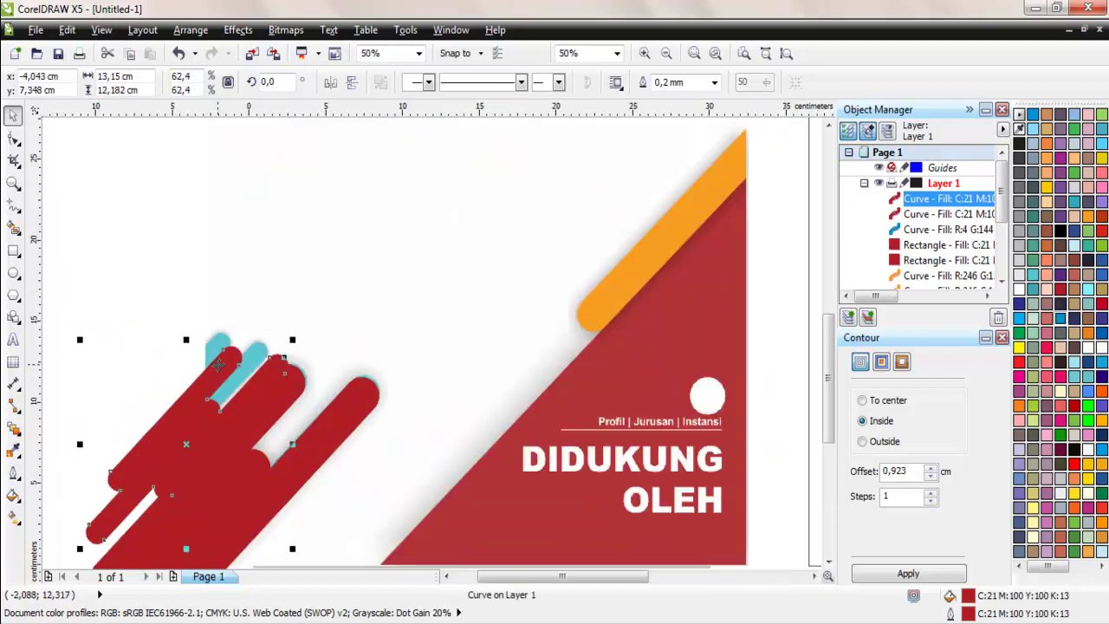
{"action": "left_click_drag", "start_coordinate": [219, 364], "coordinate": [199, 349]}
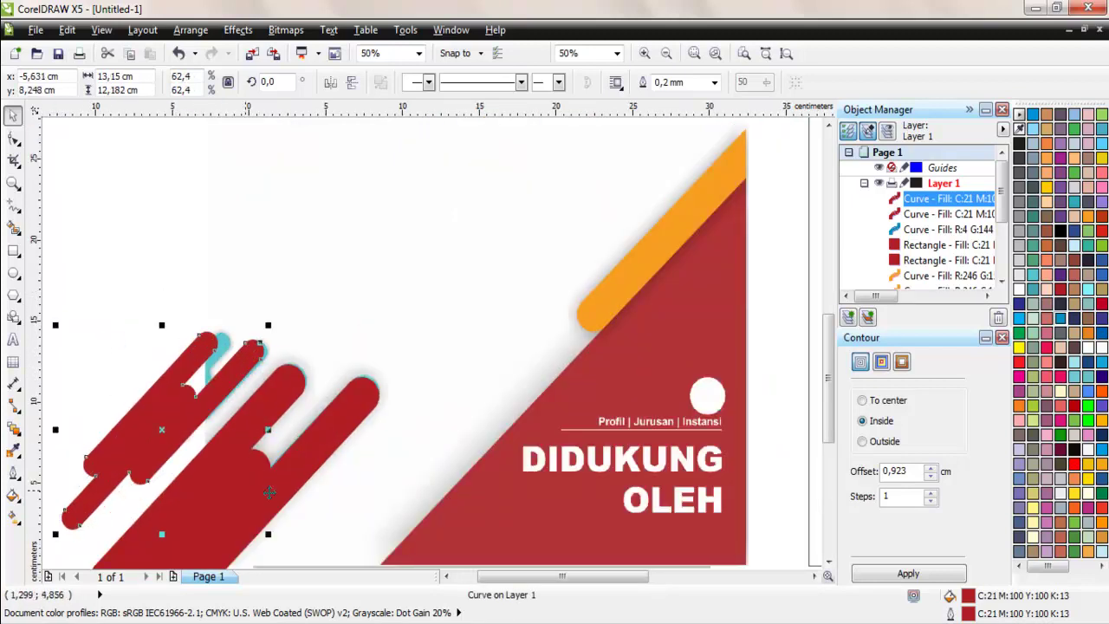
Step: Shrink the three-bar copy to 46% and fit it over the poster's two small teal stripes
{"action": "left_click_drag", "start_coordinate": [56, 324], "coordinate": [83, 346]}
{"action": "scroll", "coordinate": [167, 384], "scroll_direction": "up", "scroll_amount": 2}
{"action": "left_click_drag", "start_coordinate": [214, 386], "coordinate": [224, 343]}
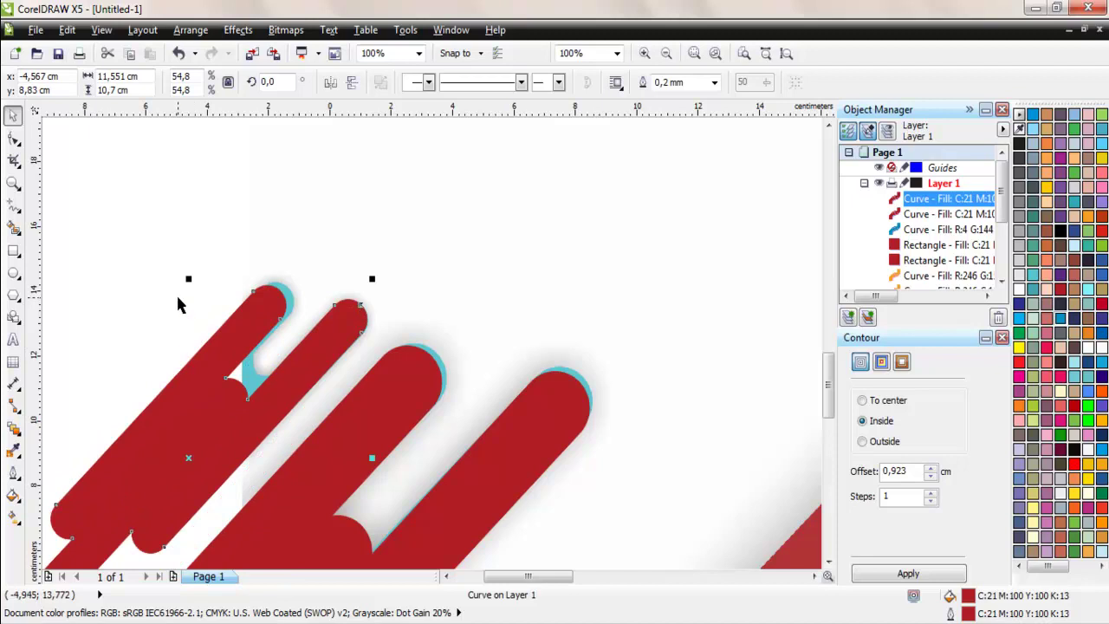
{"action": "scroll", "coordinate": [231, 334], "scroll_direction": "down", "scroll_amount": 2}
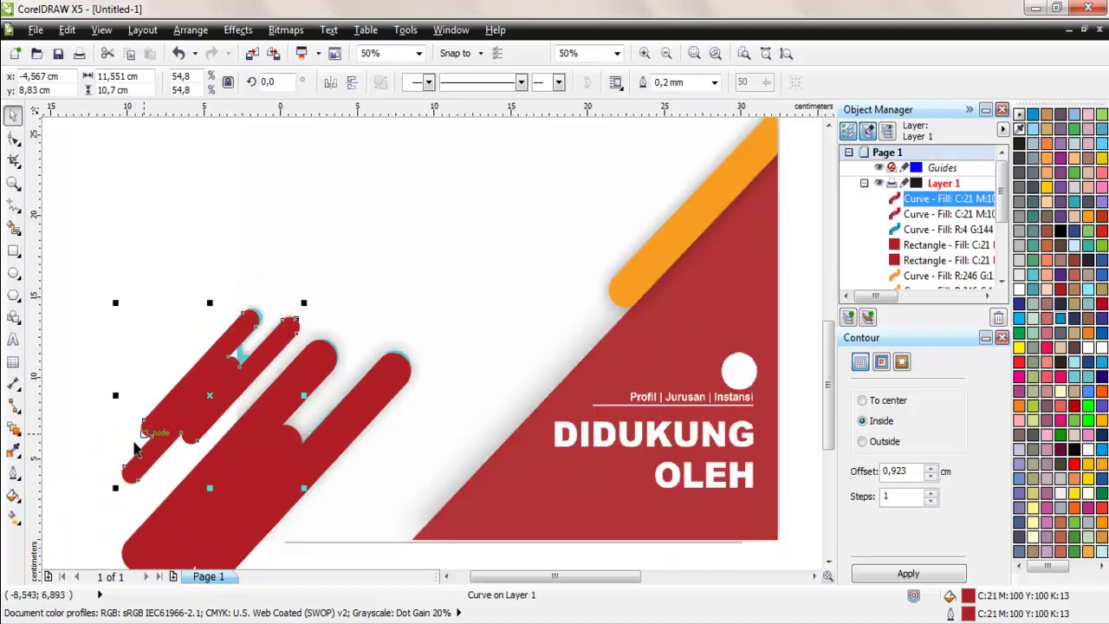
{"action": "left_click_drag", "start_coordinate": [115, 487], "coordinate": [143, 460]}
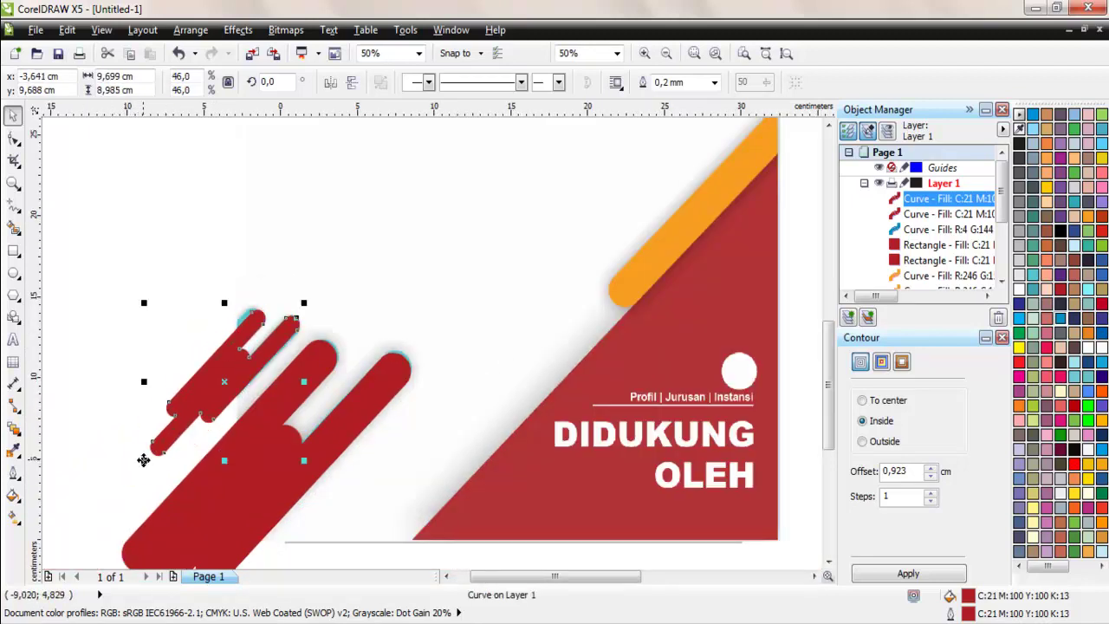
{"action": "scroll", "coordinate": [272, 358], "scroll_direction": "up", "scroll_amount": 2}
{"action": "left_click_drag", "start_coordinate": [176, 319], "coordinate": [170, 319]}
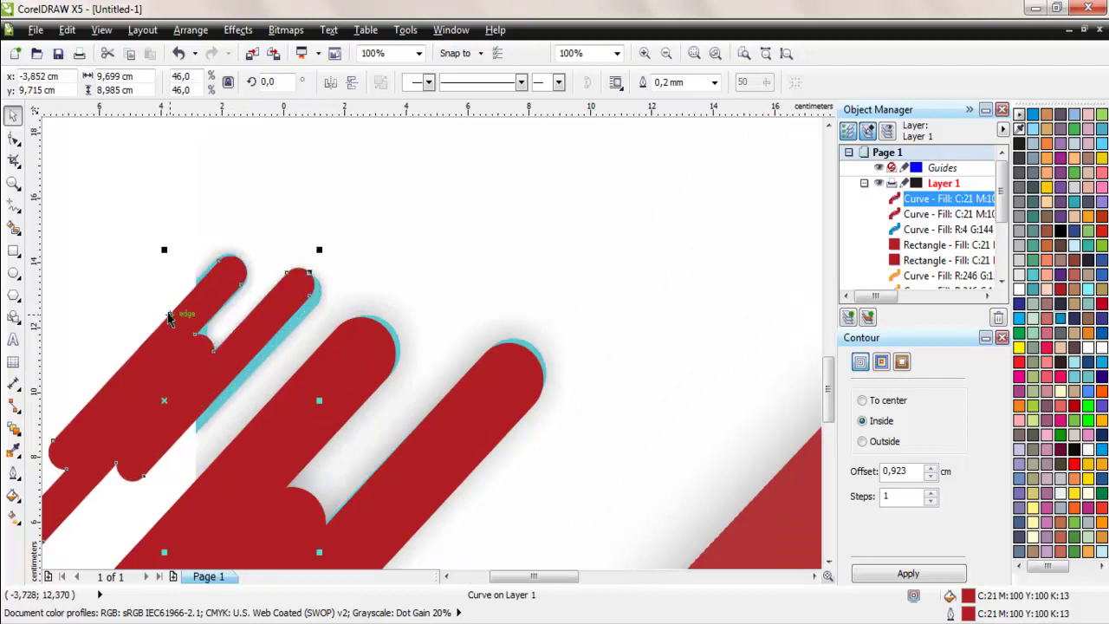
Step: Weld the large and small three-bar shapes in the poster's lower-left corner into one curve
{"action": "scroll", "coordinate": [170, 319], "scroll_direction": "down", "scroll_amount": 4}
{"action": "left_click_drag", "start_coordinate": [94, 247], "coordinate": [301, 514]}
{"action": "left_click", "coordinate": [493, 82]}
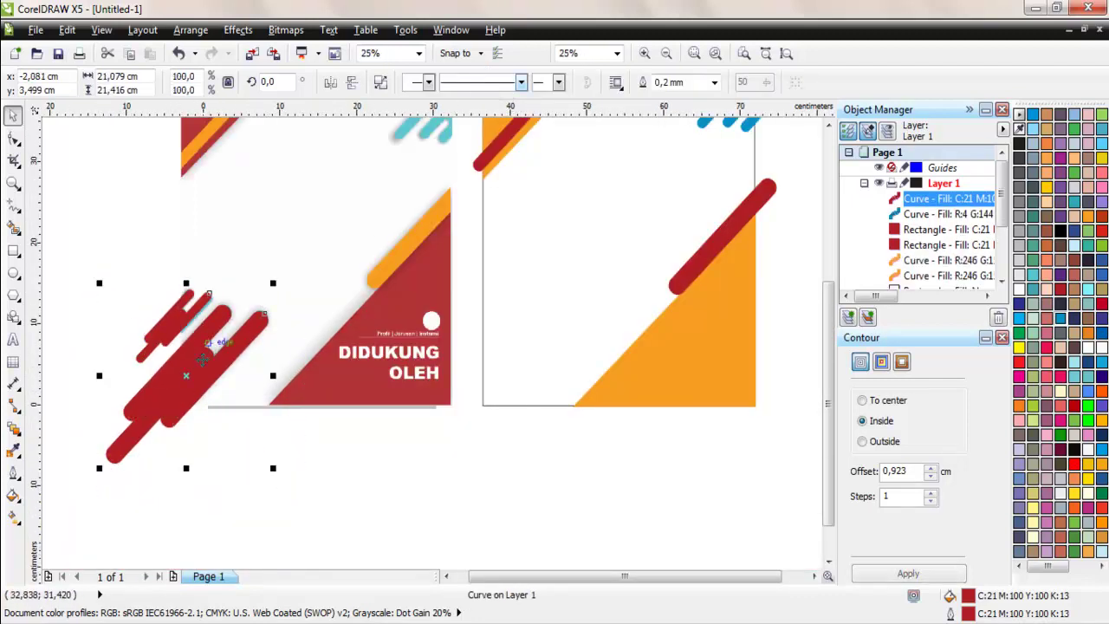
Step: Move the combined red stripe shape onto the blank frame's lower-left corner
{"action": "left_click", "coordinate": [193, 413]}
{"action": "left_click", "coordinate": [185, 376]}
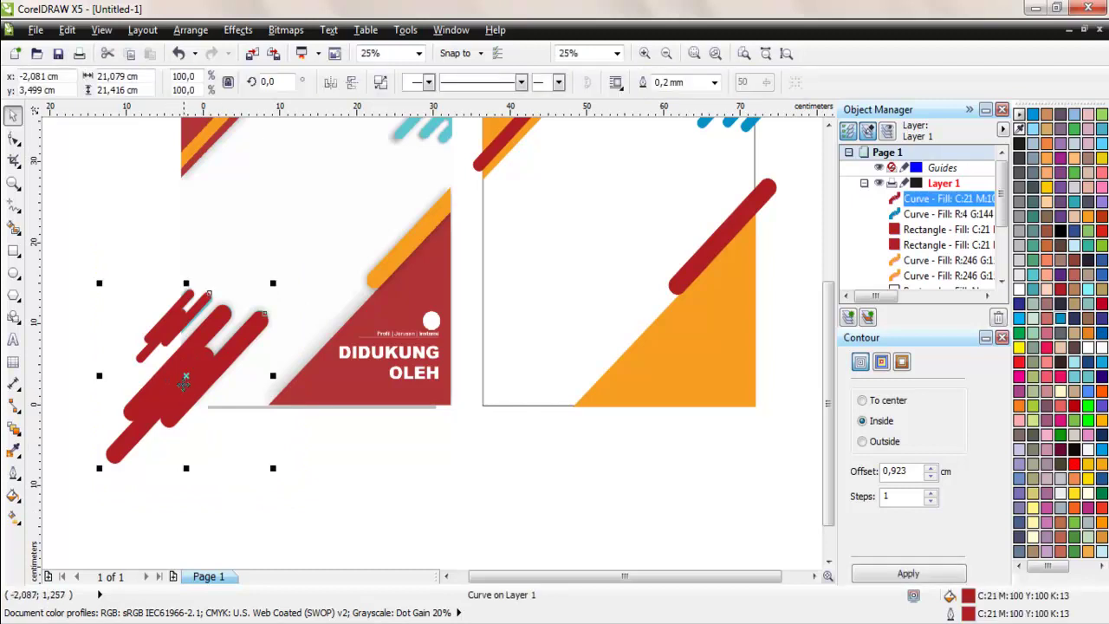
{"action": "left_click_drag", "start_coordinate": [186, 376], "coordinate": [483, 412]}
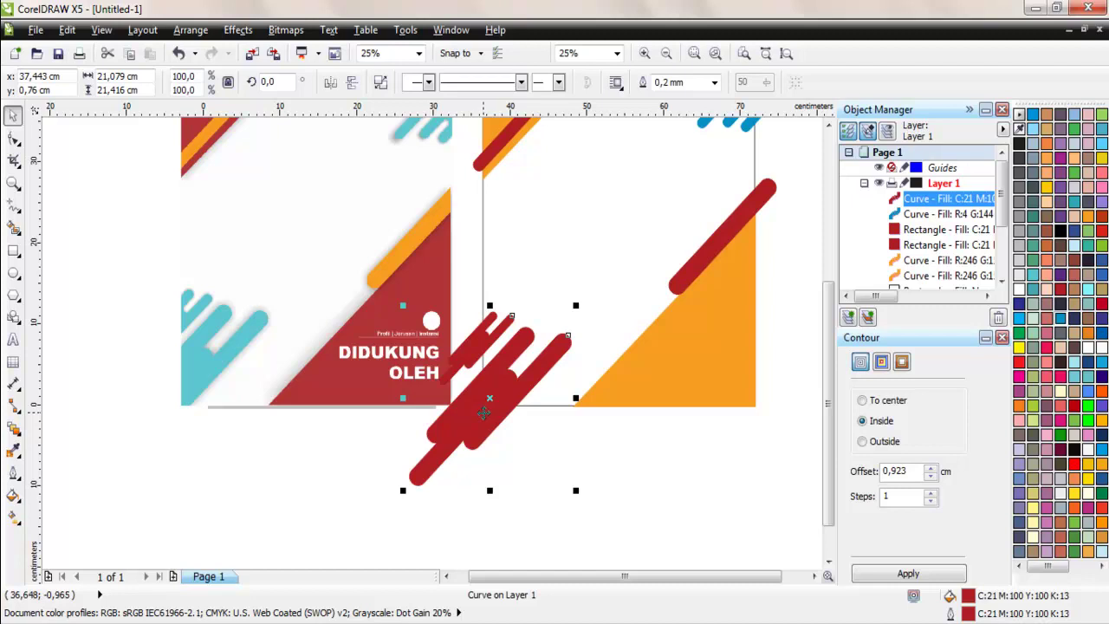
{"action": "left_click", "coordinate": [643, 461]}
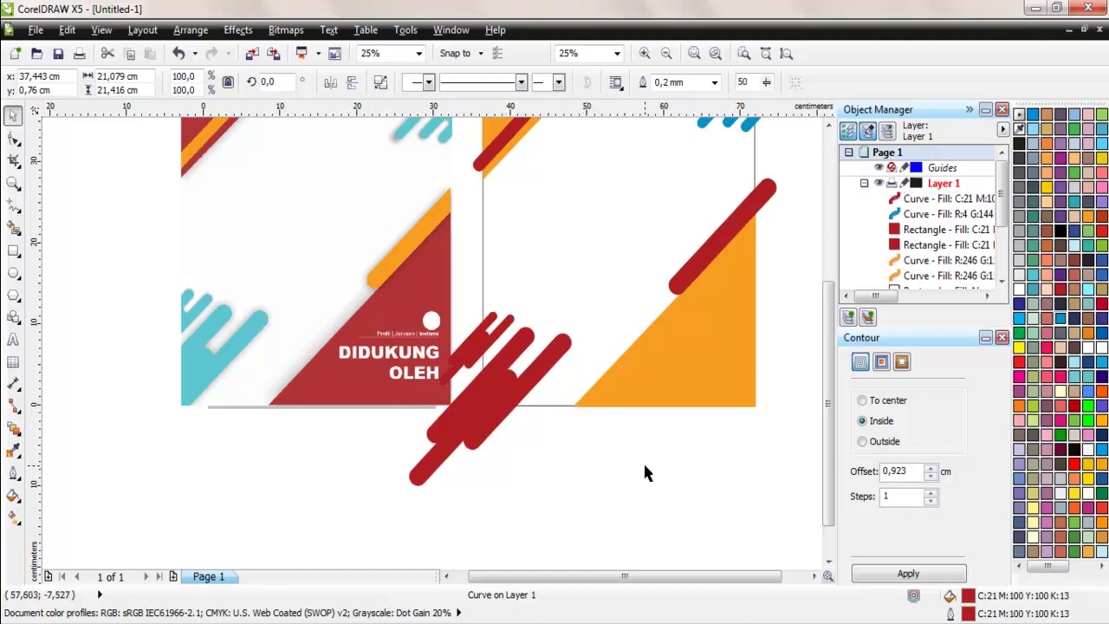
Step: Shift the frame with all its shapes about 9 cm to the right, away from the reference poster
{"action": "scroll", "coordinate": [330, 428], "scroll_direction": "down", "scroll_amount": 2}
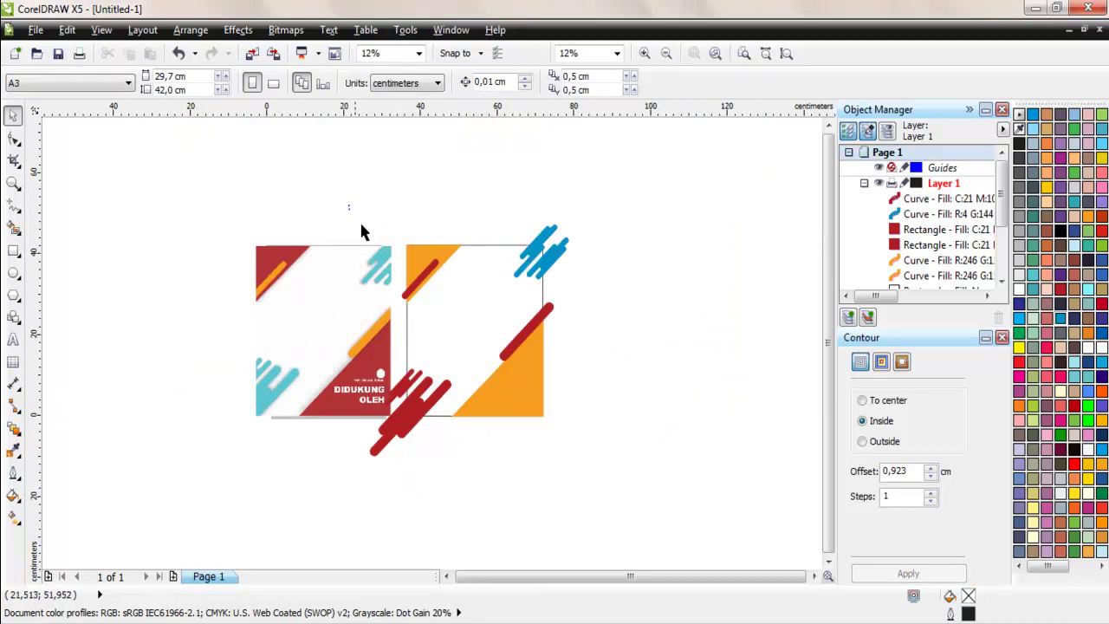
{"action": "left_click_drag", "start_coordinate": [349, 206], "coordinate": [616, 512]}
{"action": "left_click_drag", "start_coordinate": [520, 384], "coordinate": [556, 381]}
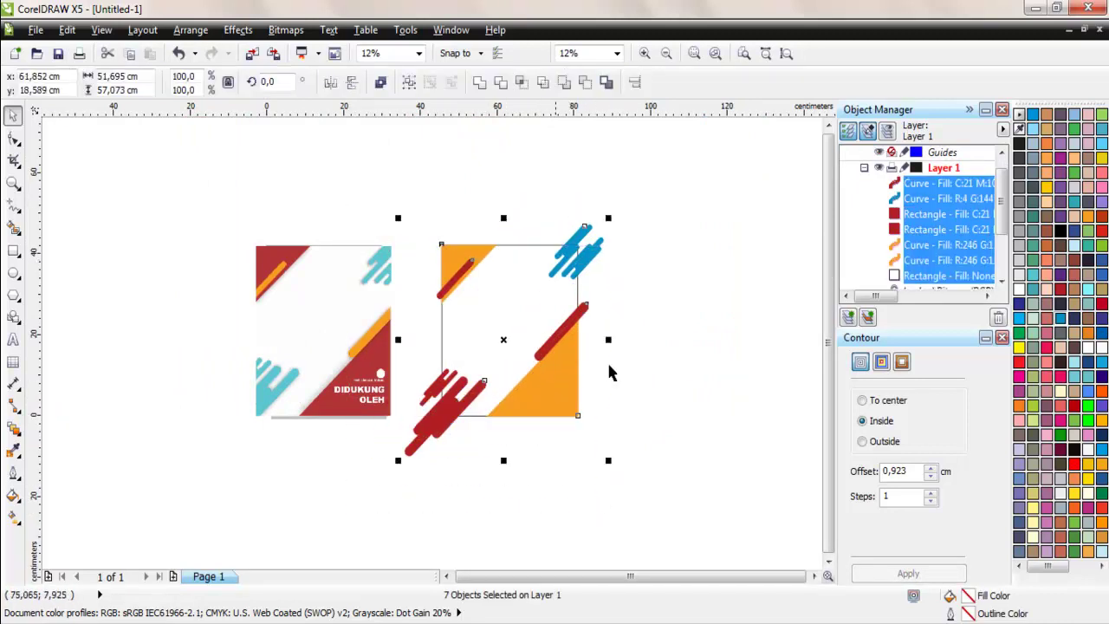
{"action": "left_click", "coordinate": [608, 371]}
Step: Nudge the red stripe shape at the frame's lower-left corner about 0.6 cm up and to the left
{"action": "scroll", "coordinate": [462, 329], "scroll_direction": "up", "scroll_amount": 2}
{"action": "scroll", "coordinate": [334, 317], "scroll_direction": "down", "scroll_amount": 2}
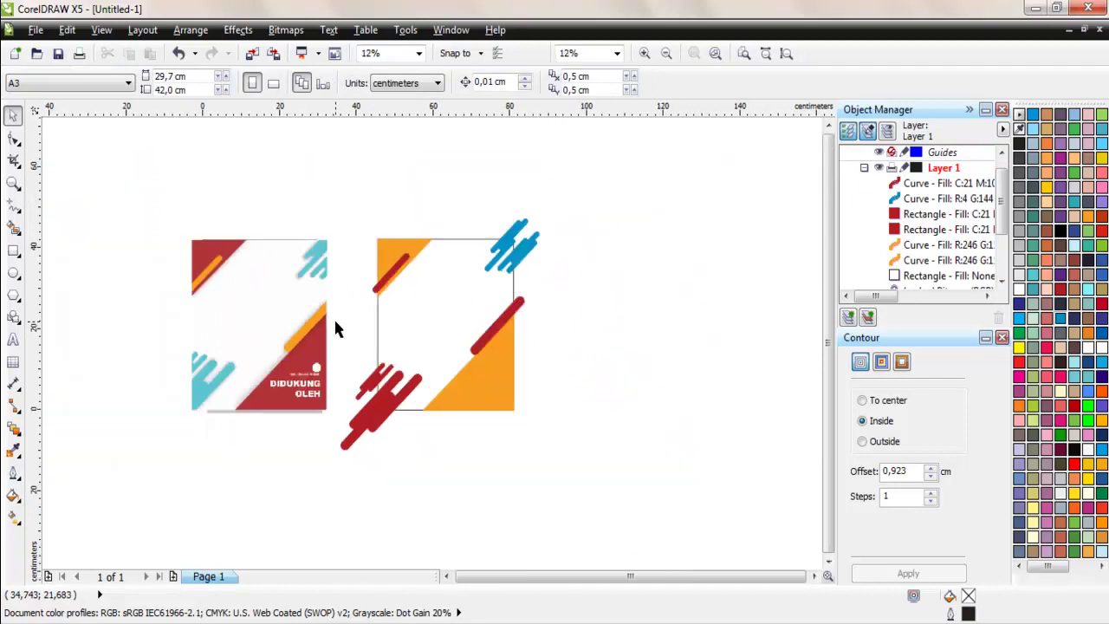
{"action": "scroll", "coordinate": [349, 425], "scroll_direction": "up", "scroll_amount": 2}
{"action": "left_click", "coordinate": [394, 410]}
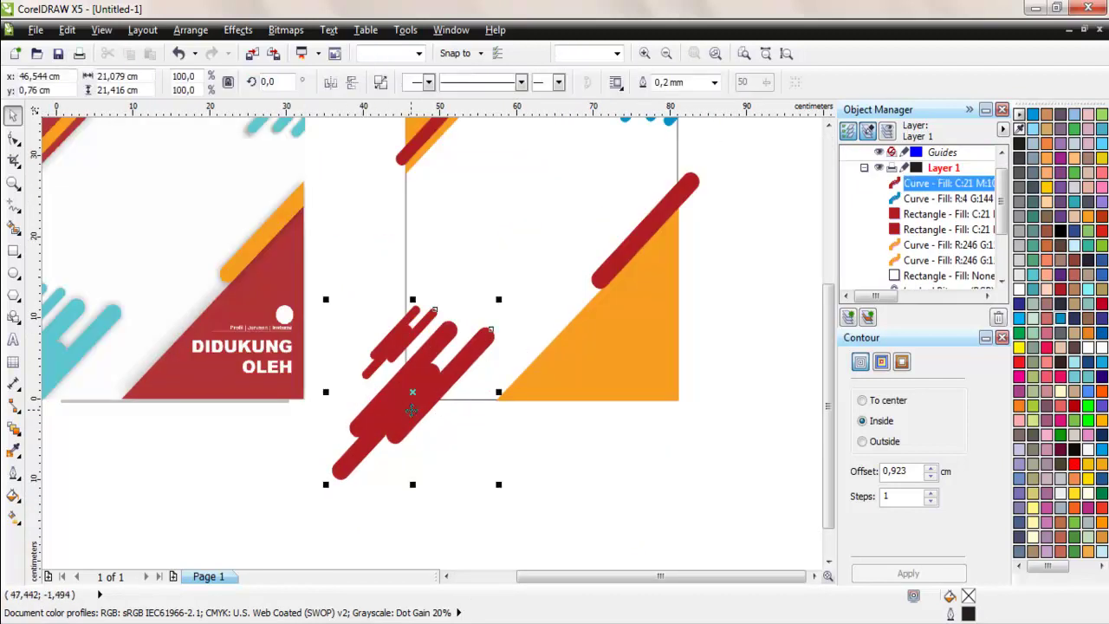
{"action": "left_click_drag", "start_coordinate": [391, 407], "coordinate": [387, 402]}
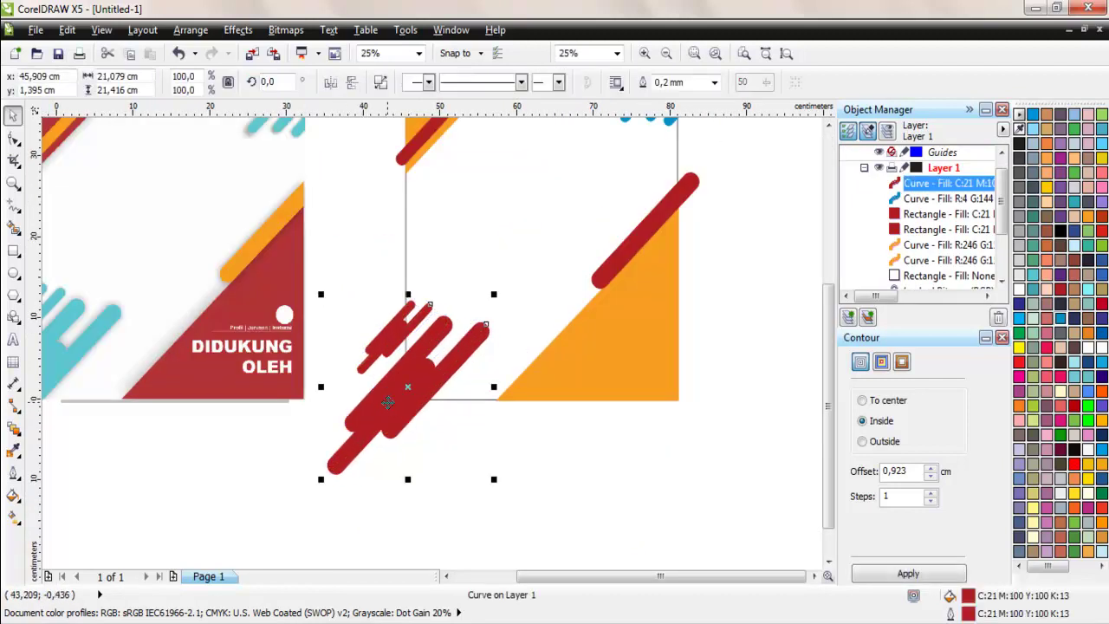
{"action": "scroll", "coordinate": [387, 402], "scroll_direction": "down", "scroll_amount": 2}
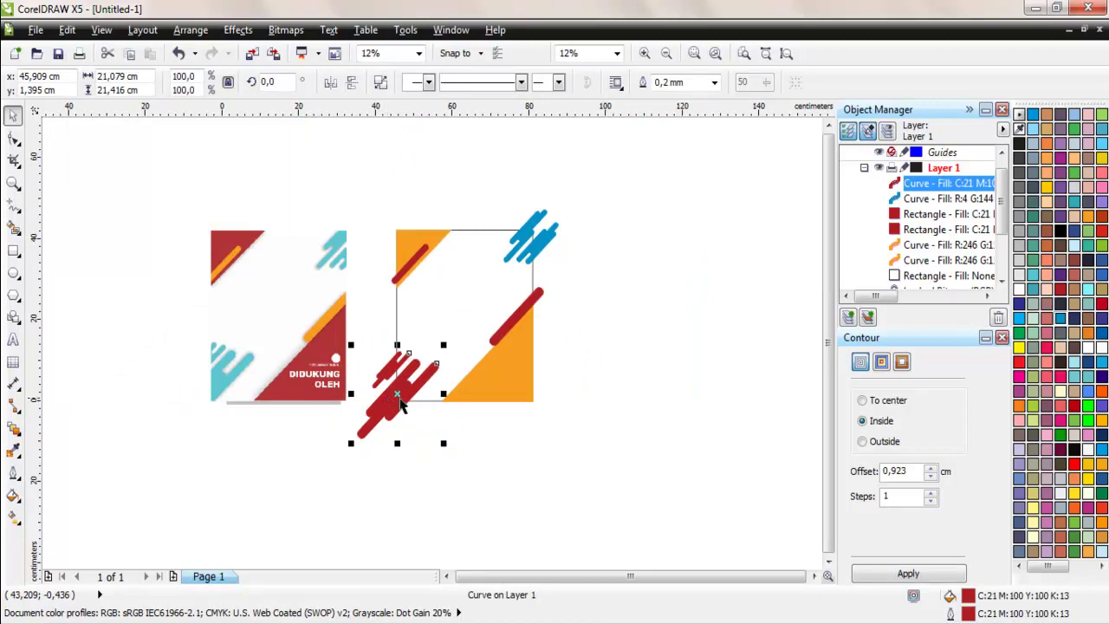
{"action": "left_click", "coordinate": [447, 280]}
{"action": "scroll", "coordinate": [274, 250], "scroll_direction": "up", "scroll_amount": 4}
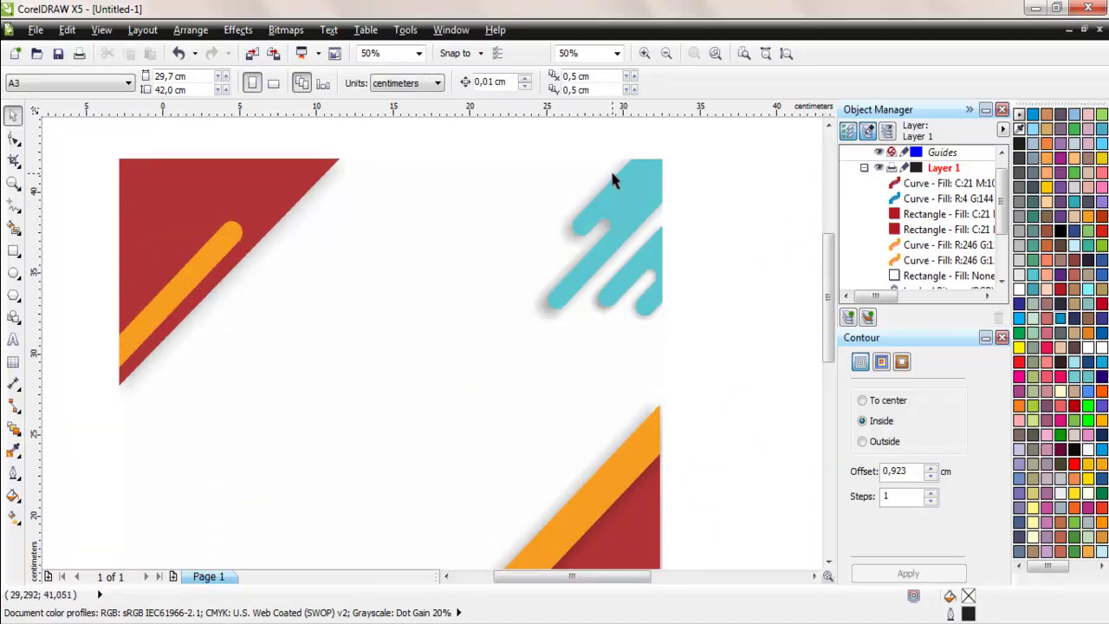
Step: Add a drop shadow to the orange triangle in the frame's upper-left corner
{"action": "scroll", "coordinate": [434, 227], "scroll_direction": "down", "scroll_amount": 2}
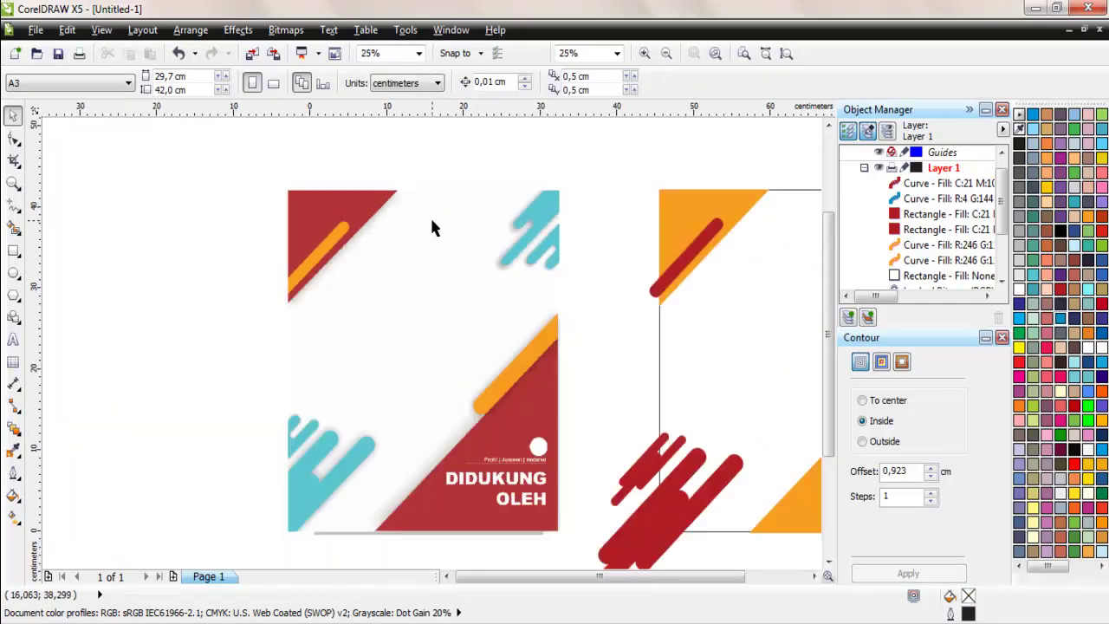
{"action": "scroll", "coordinate": [369, 487], "scroll_direction": "up", "scroll_amount": 2}
{"action": "scroll", "coordinate": [274, 395], "scroll_direction": "down", "scroll_amount": 3}
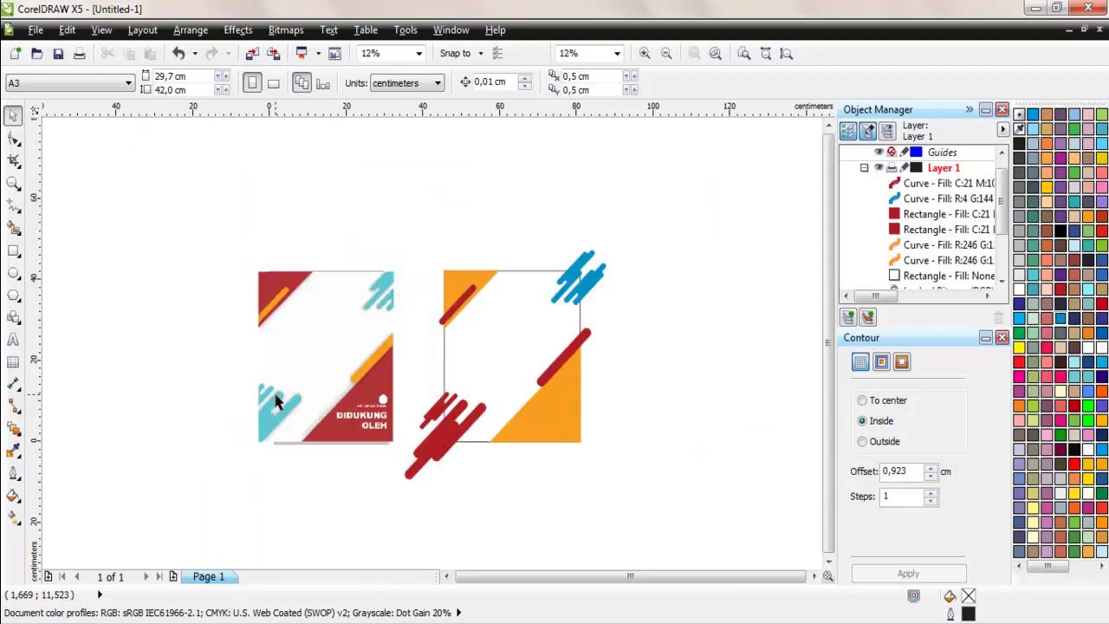
{"action": "scroll", "coordinate": [404, 288], "scroll_direction": "up", "scroll_amount": 1}
{"action": "scroll", "coordinate": [404, 288], "scroll_direction": "up", "scroll_amount": 1}
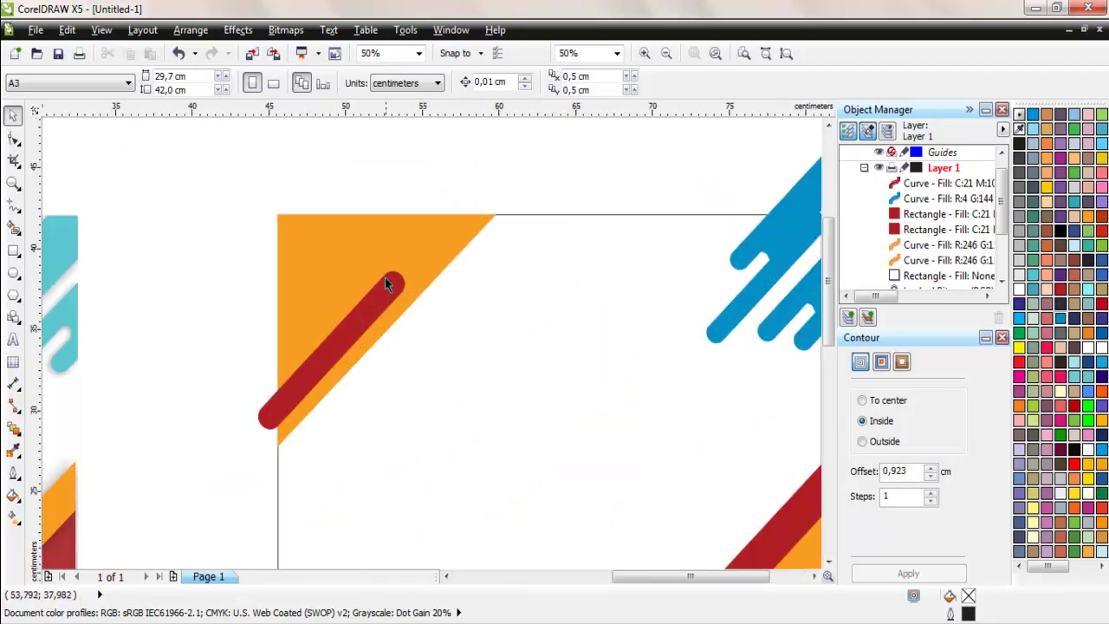
{"action": "left_click", "coordinate": [447, 232]}
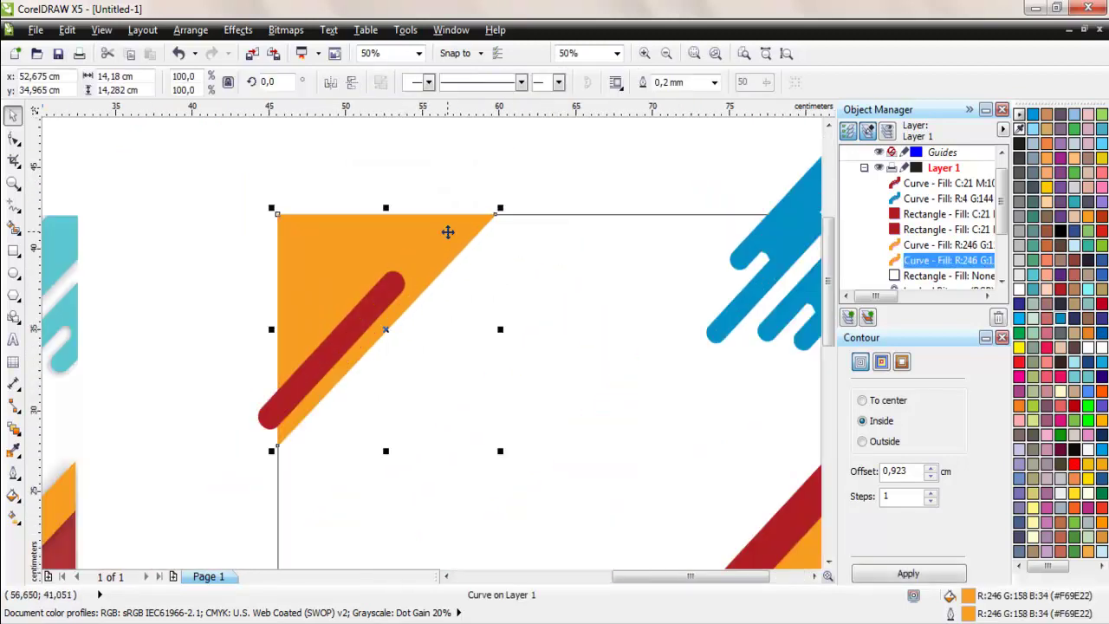
{"action": "left_click", "coordinate": [21, 439]}
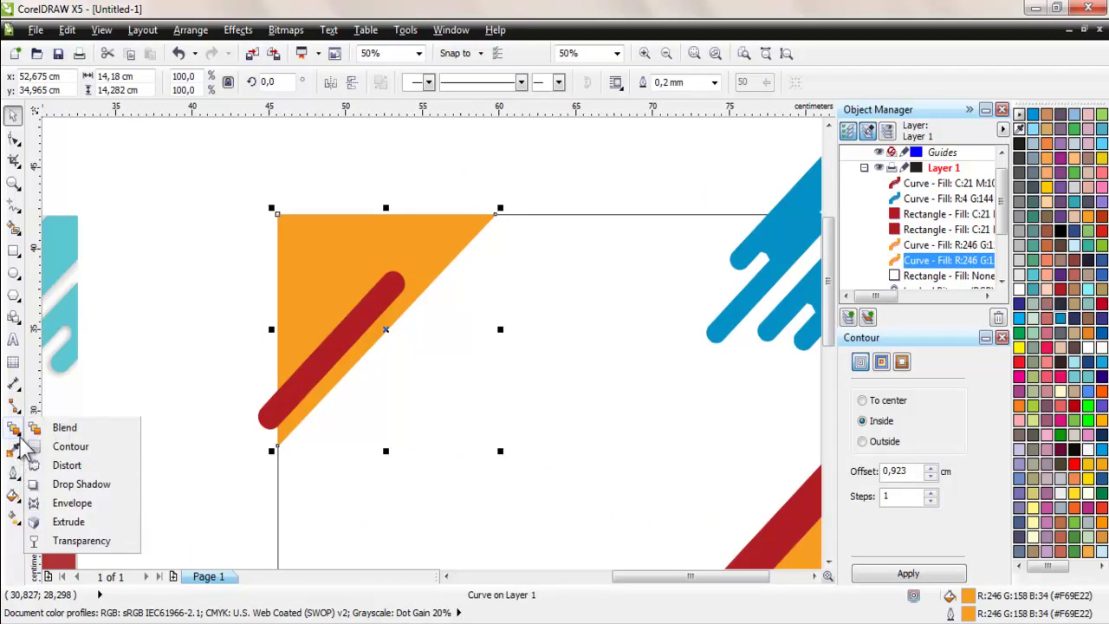
{"action": "left_click", "coordinate": [94, 483]}
{"action": "left_click_drag", "start_coordinate": [309, 247], "coordinate": [493, 330]}
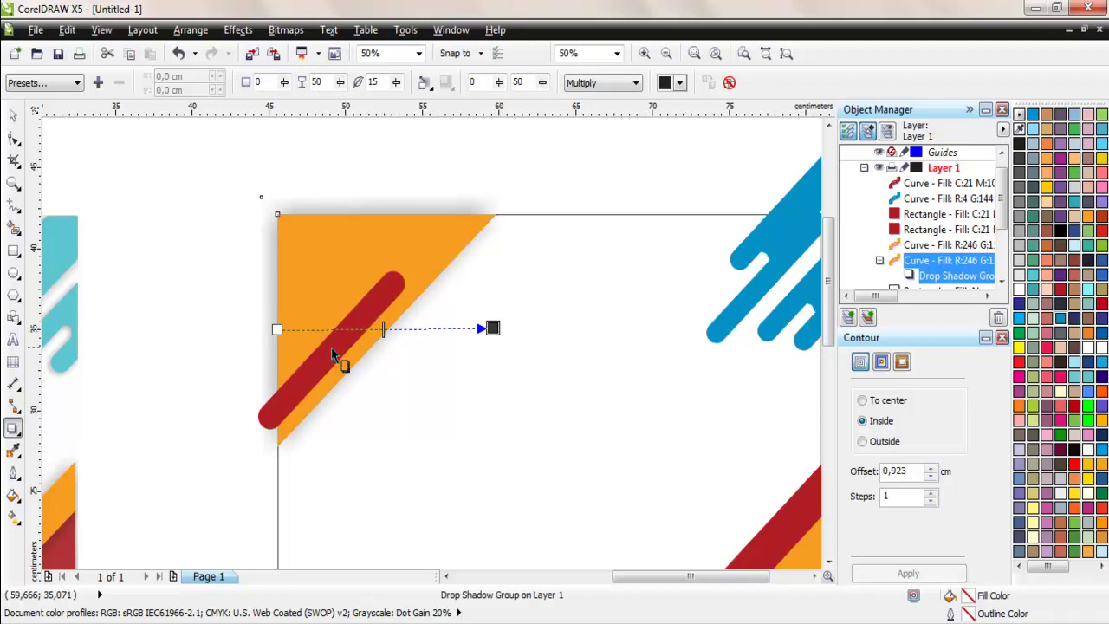
{"action": "key", "text": "Escape"}
Step: Add a drop shadow to the blue stripe shape at the frame's upper-right corner
{"action": "scroll", "coordinate": [332, 306], "scroll_direction": "down", "scroll_amount": 1}
{"action": "scroll", "coordinate": [555, 287], "scroll_direction": "up", "scroll_amount": 1}
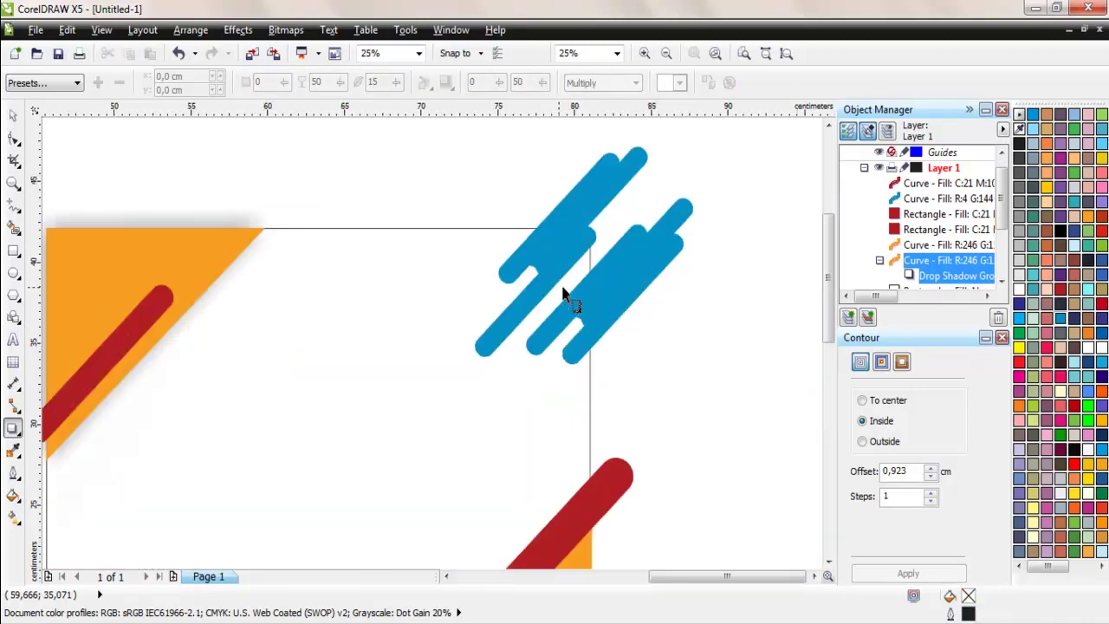
{"action": "left_click", "coordinate": [558, 260]}
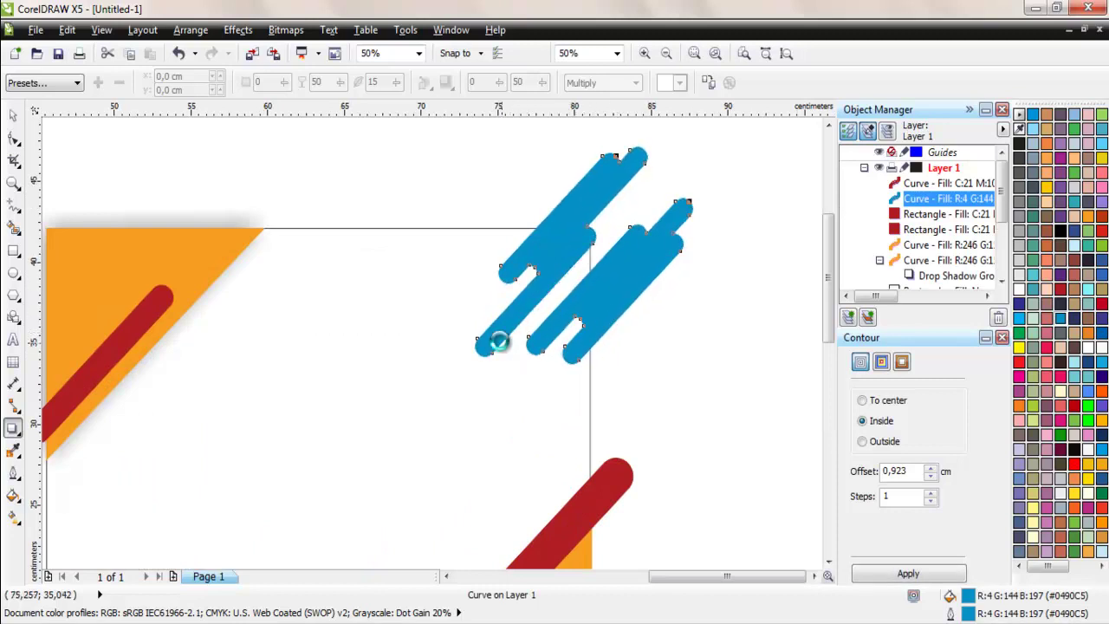
{"action": "left_click_drag", "start_coordinate": [498, 342], "coordinate": [504, 340]}
Step: Add a drop shadow to the combined red stripe shape at the frame's lower-left corner
{"action": "scroll", "coordinate": [529, 288], "scroll_direction": "down", "scroll_amount": 2}
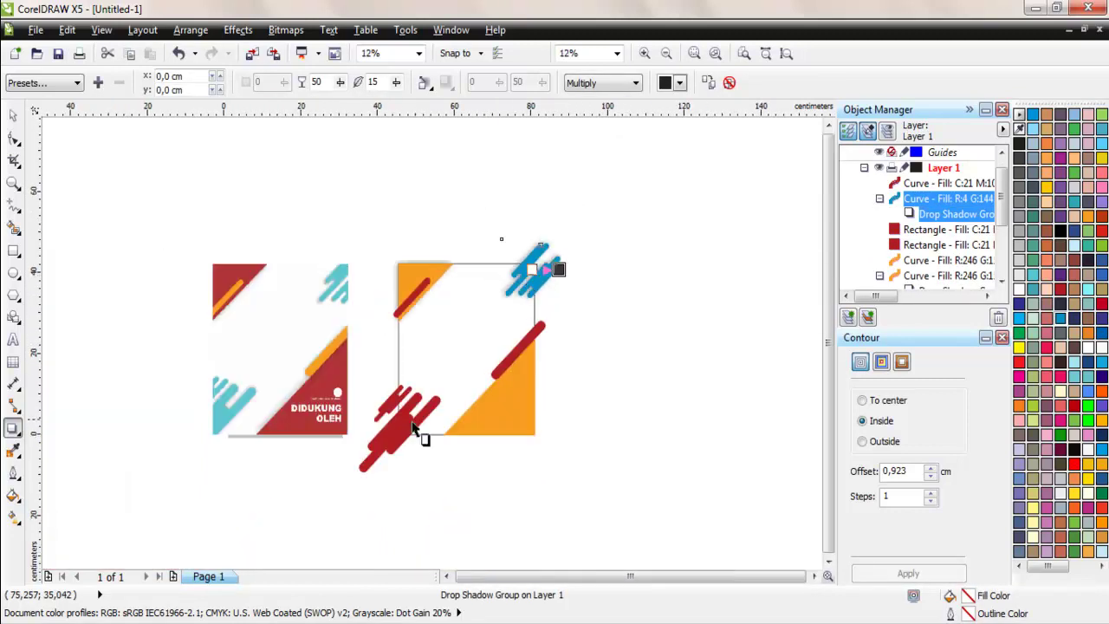
{"action": "scroll", "coordinate": [414, 429], "scroll_direction": "up", "scroll_amount": 2}
{"action": "left_click", "coordinate": [415, 400]}
{"action": "left_click_drag", "start_coordinate": [400, 410], "coordinate": [517, 273]}
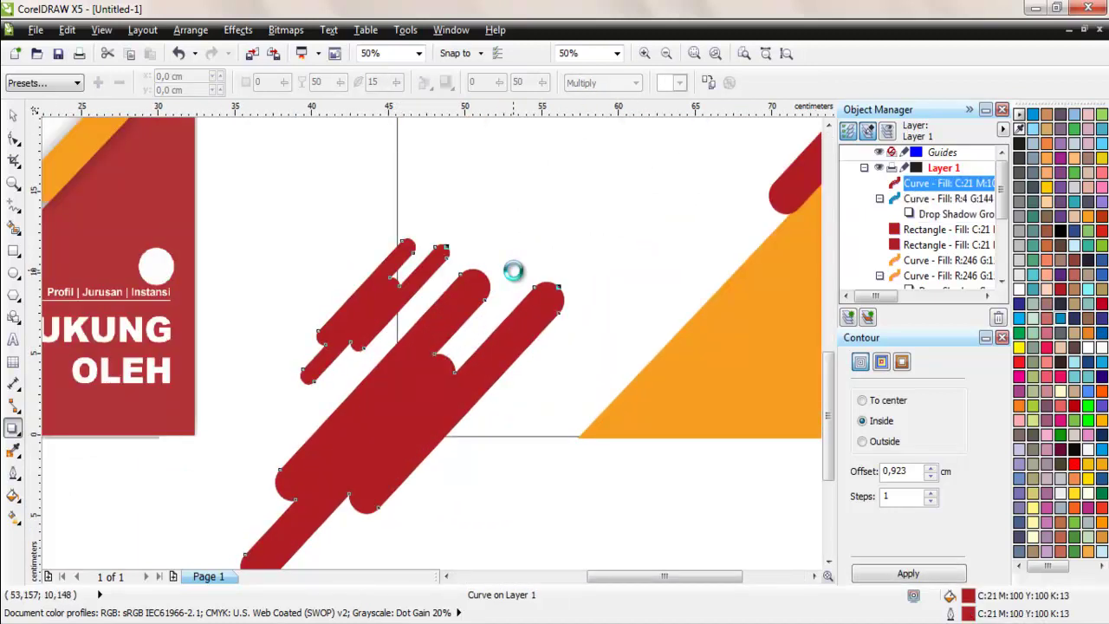
Step: Add drop shadows to the large orange triangle in the frame's lower-right corner and the red bar along its slanted edge
{"action": "scroll", "coordinate": [396, 317], "scroll_direction": "down", "scroll_amount": 1}
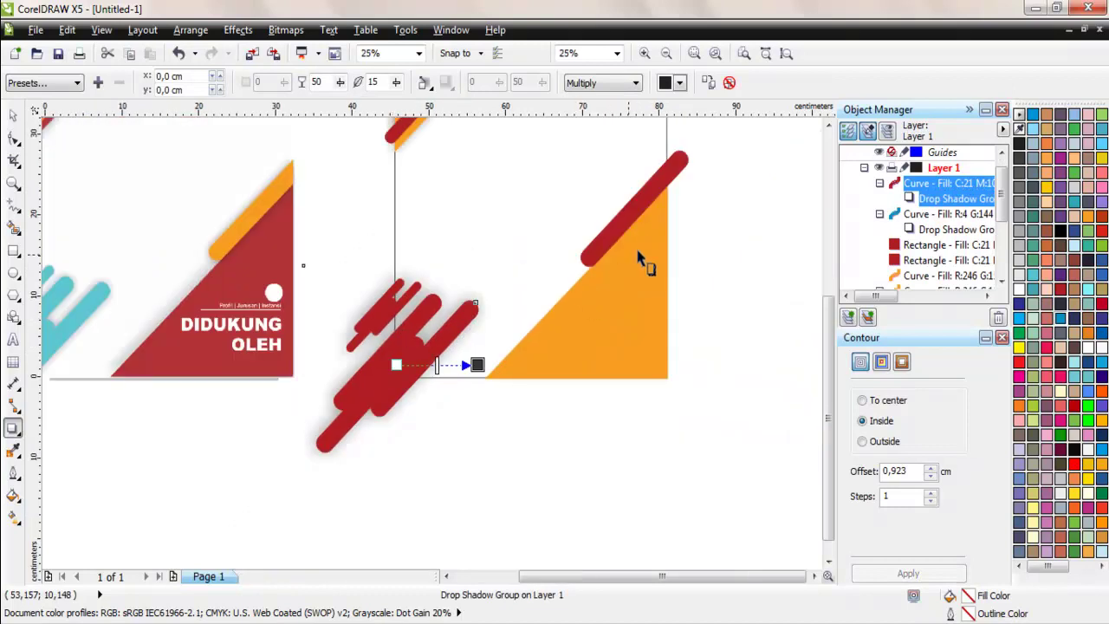
{"action": "left_click", "coordinate": [637, 294]}
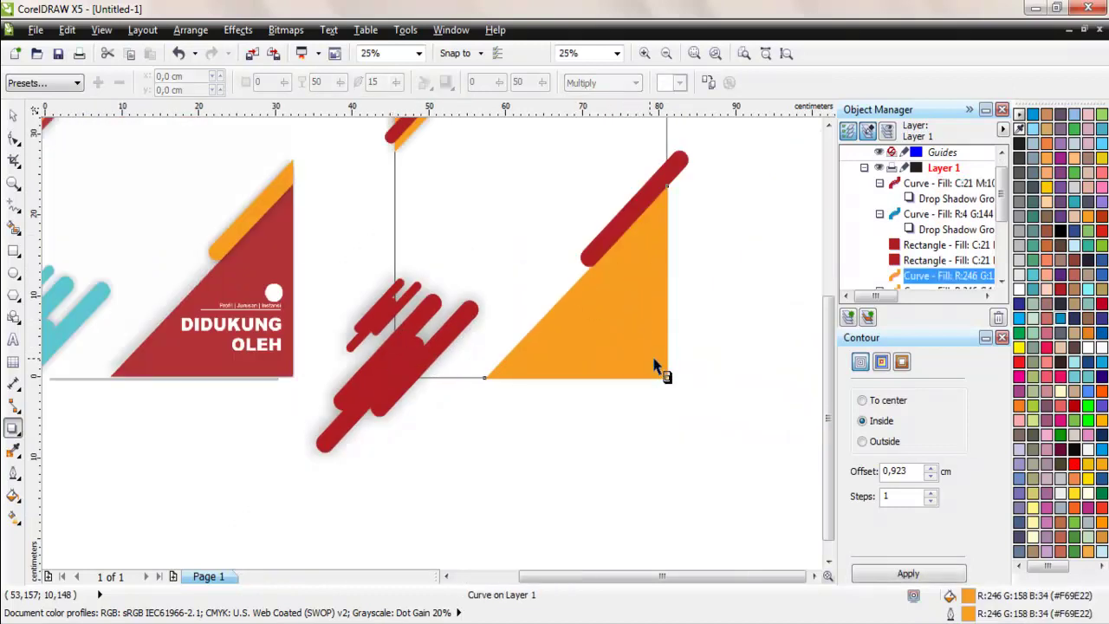
{"action": "left_click_drag", "start_coordinate": [657, 376], "coordinate": [485, 285]}
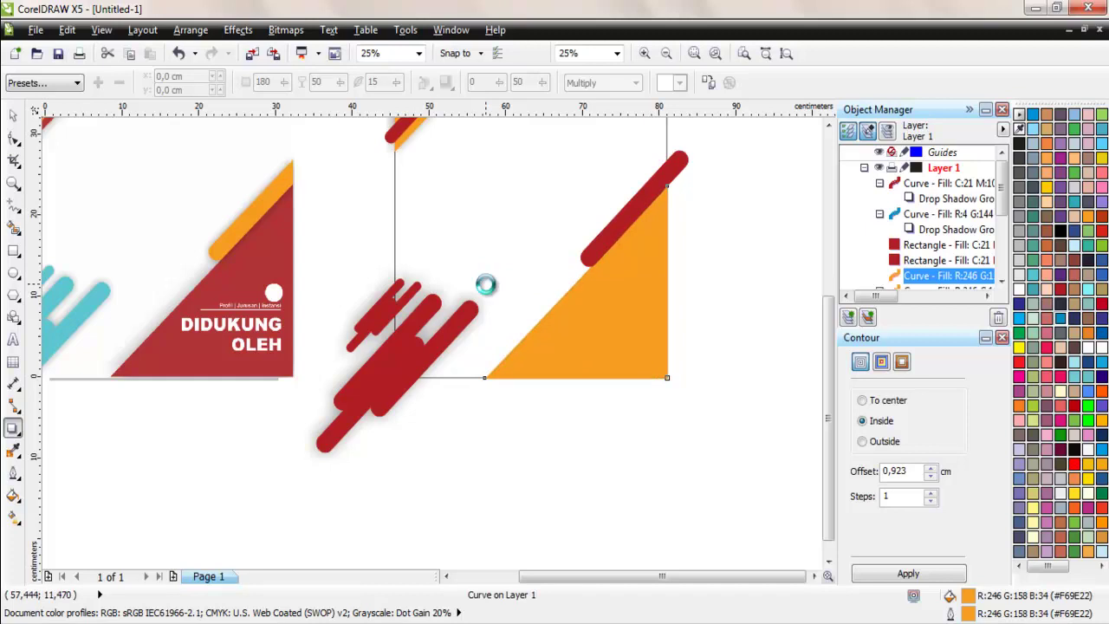
{"action": "left_click", "coordinate": [630, 222]}
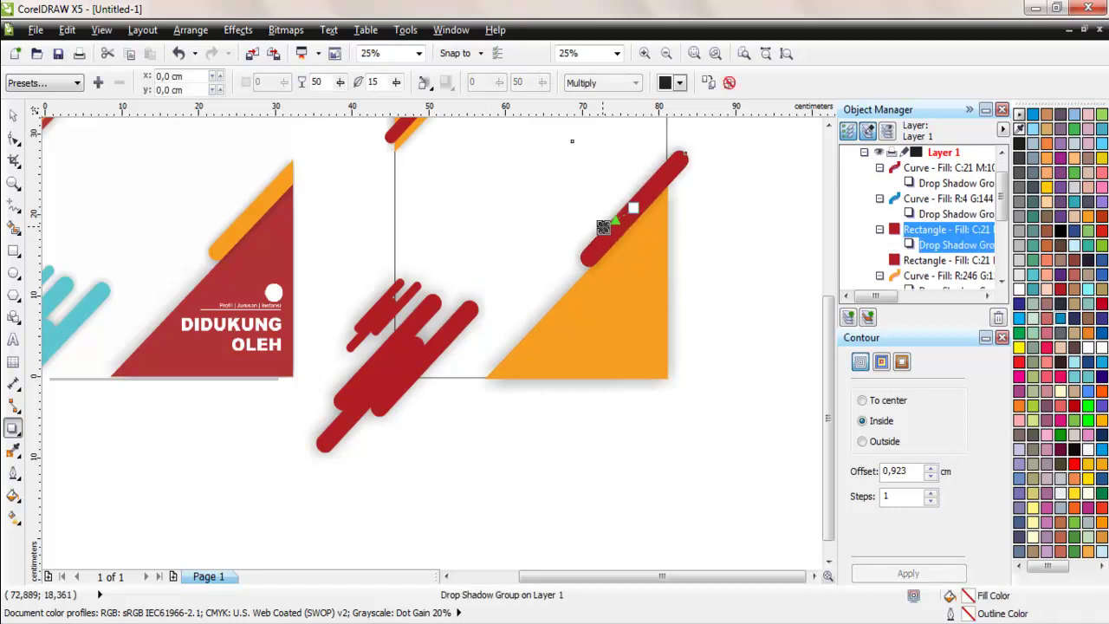
Step: Move the empty frame rectangle about 48 cm to the right, clear of the coloured shapes
{"action": "scroll", "coordinate": [416, 411], "scroll_direction": "down", "scroll_amount": 2}
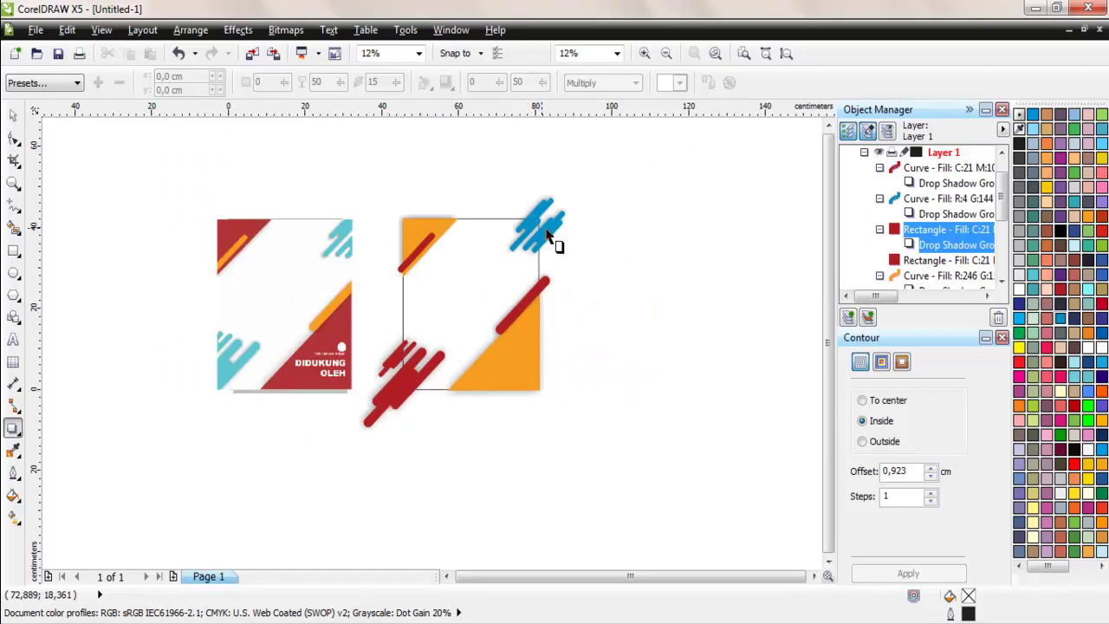
{"action": "left_click", "coordinate": [13, 115]}
{"action": "left_click", "coordinate": [454, 279]}
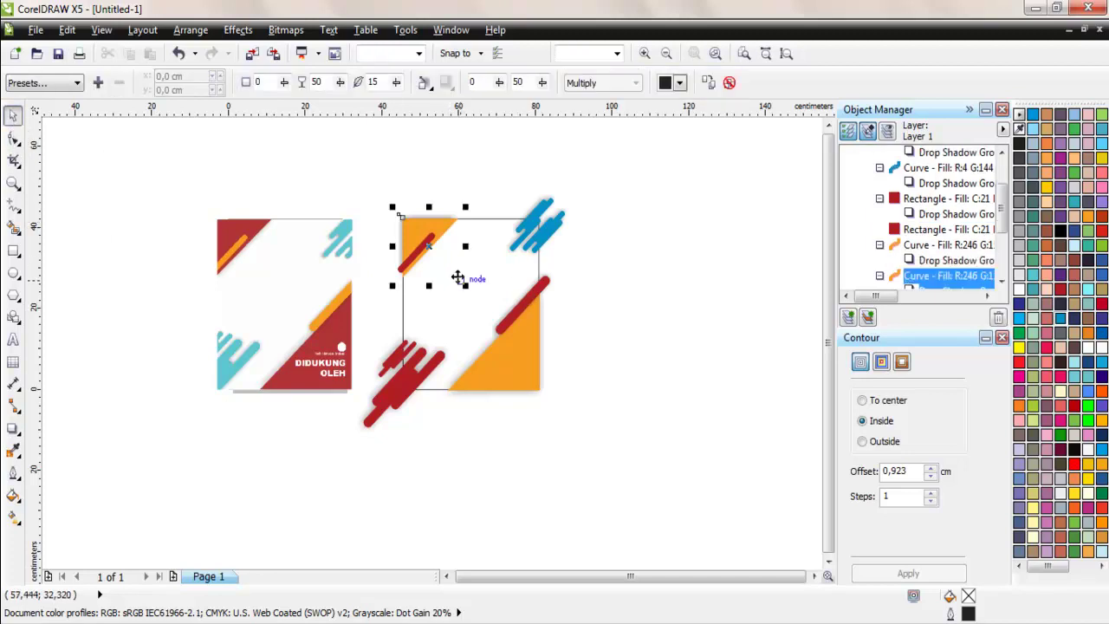
{"action": "left_click", "coordinate": [425, 299]}
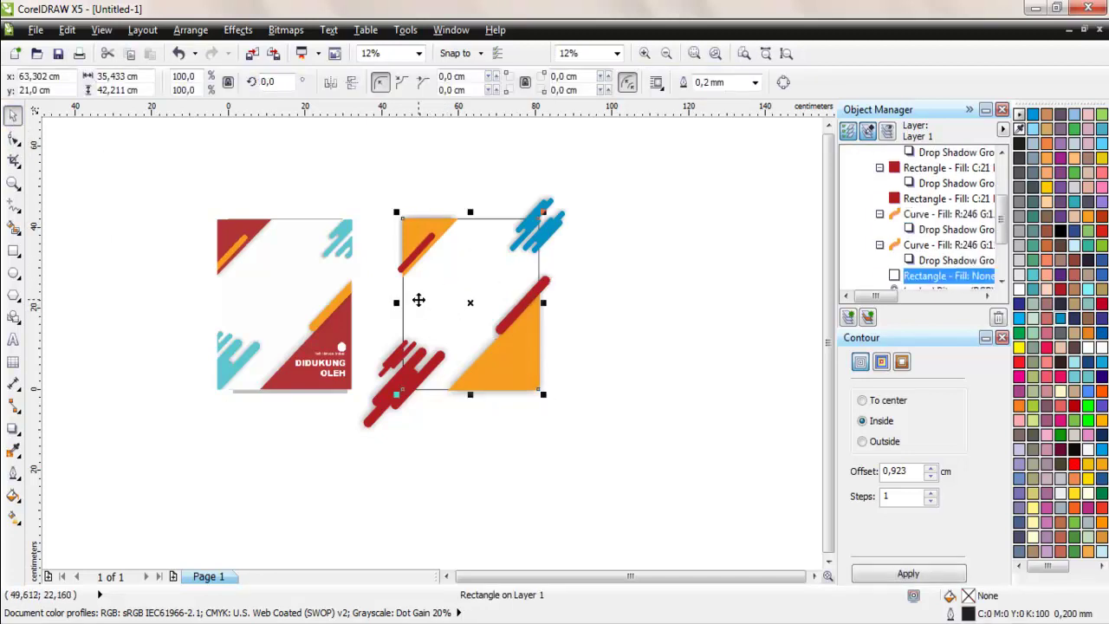
{"action": "left_click_drag", "start_coordinate": [418, 299], "coordinate": [602, 297]}
Step: Place all the coloured shapes with their shadows inside the empty frame rectangle as a PowerClip
{"action": "left_click_drag", "start_coordinate": [332, 158], "coordinate": [582, 462]}
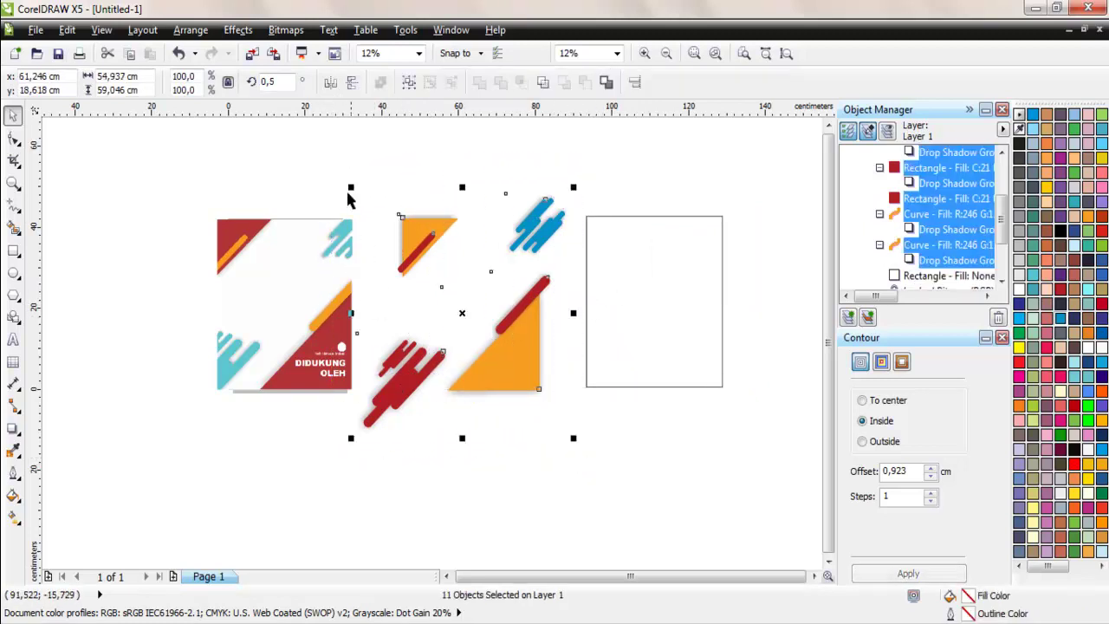
{"action": "left_click", "coordinate": [234, 33]}
{"action": "mouse_move", "coordinate": [345, 272]}
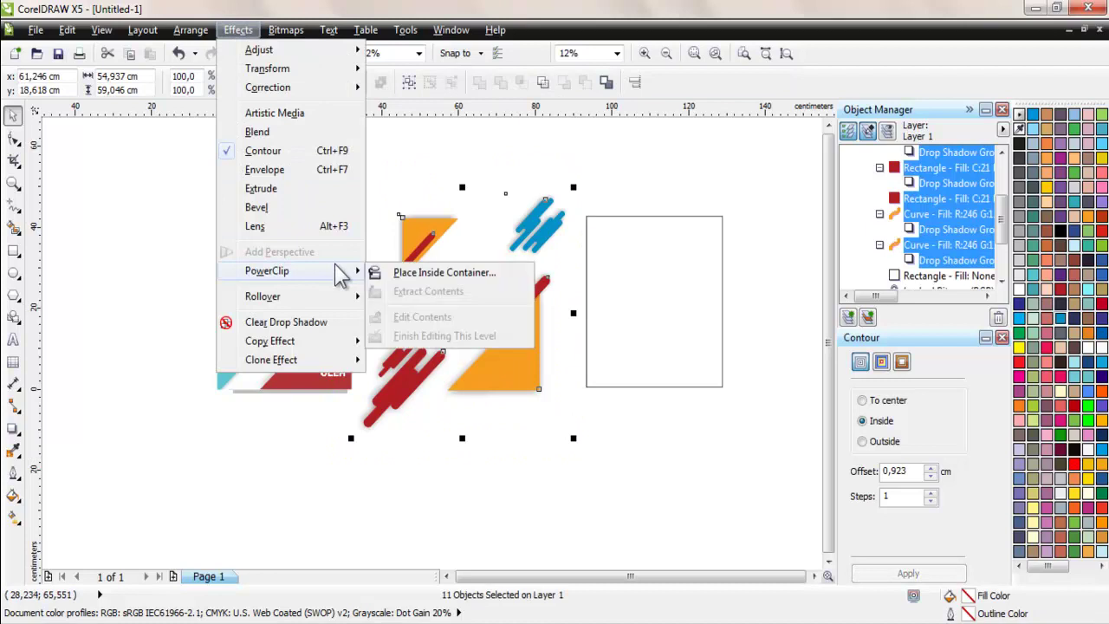
{"action": "left_click", "coordinate": [431, 274]}
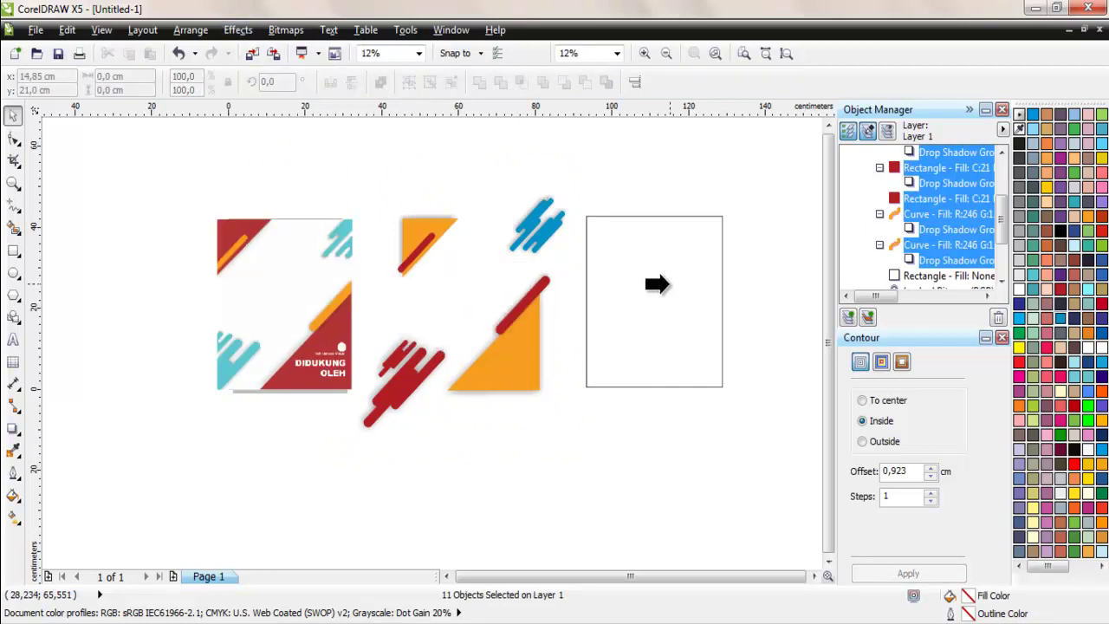
{"action": "left_click", "coordinate": [659, 284]}
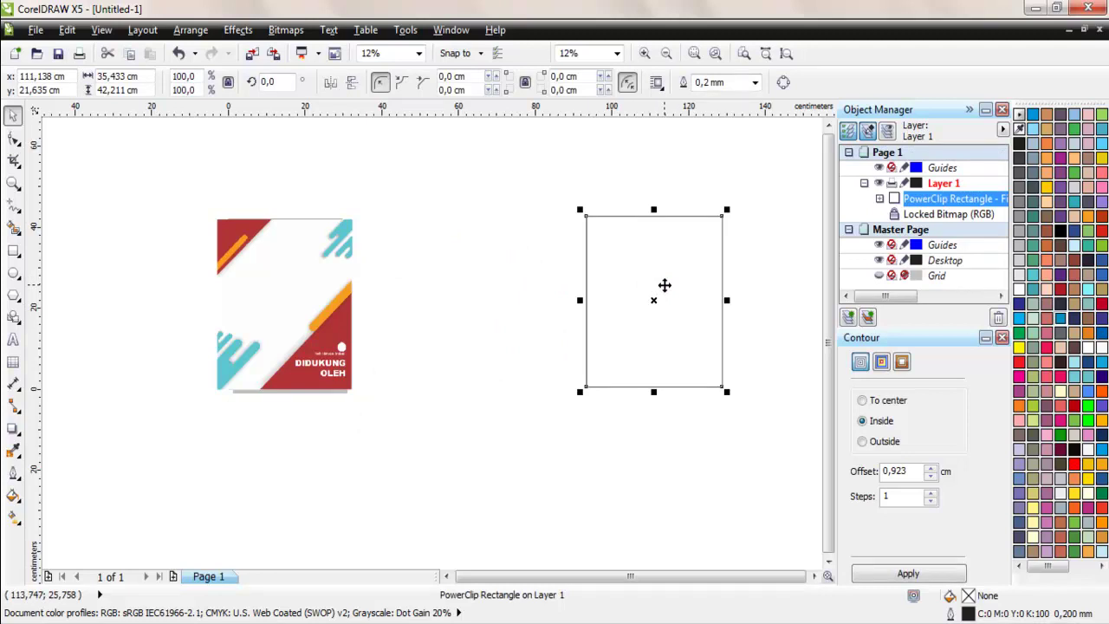
Step: Move the PowerClip frame about 54 cm left, next to the reference poster, and set its outline width to None
{"action": "left_click_drag", "start_coordinate": [663, 285], "coordinate": [441, 279]}
{"action": "left_click", "coordinate": [754, 83]}
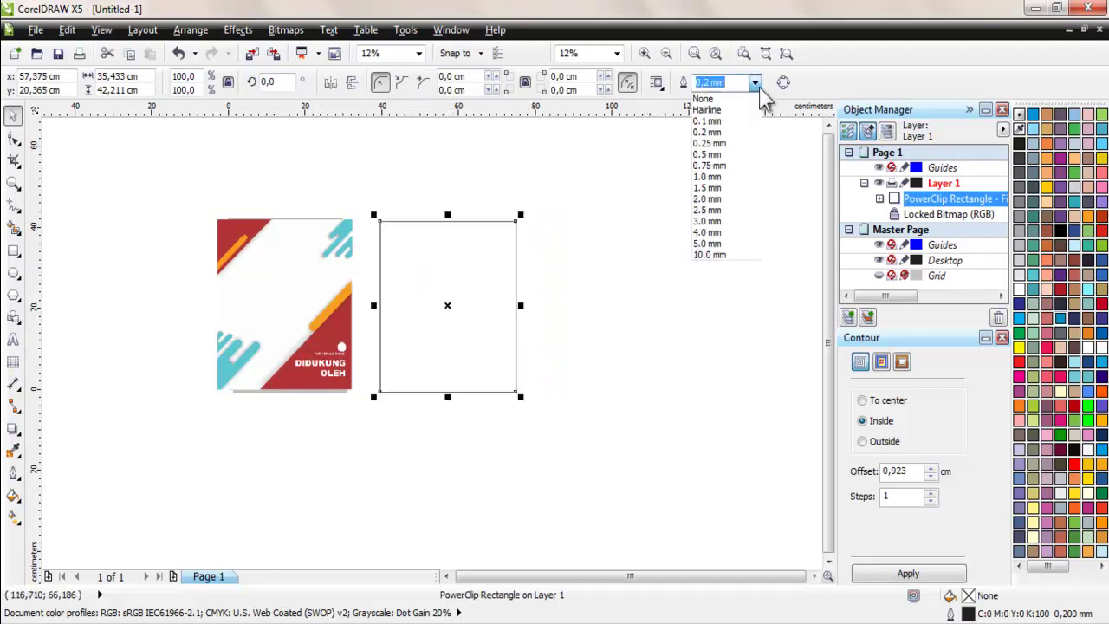
{"action": "left_click", "coordinate": [742, 98]}
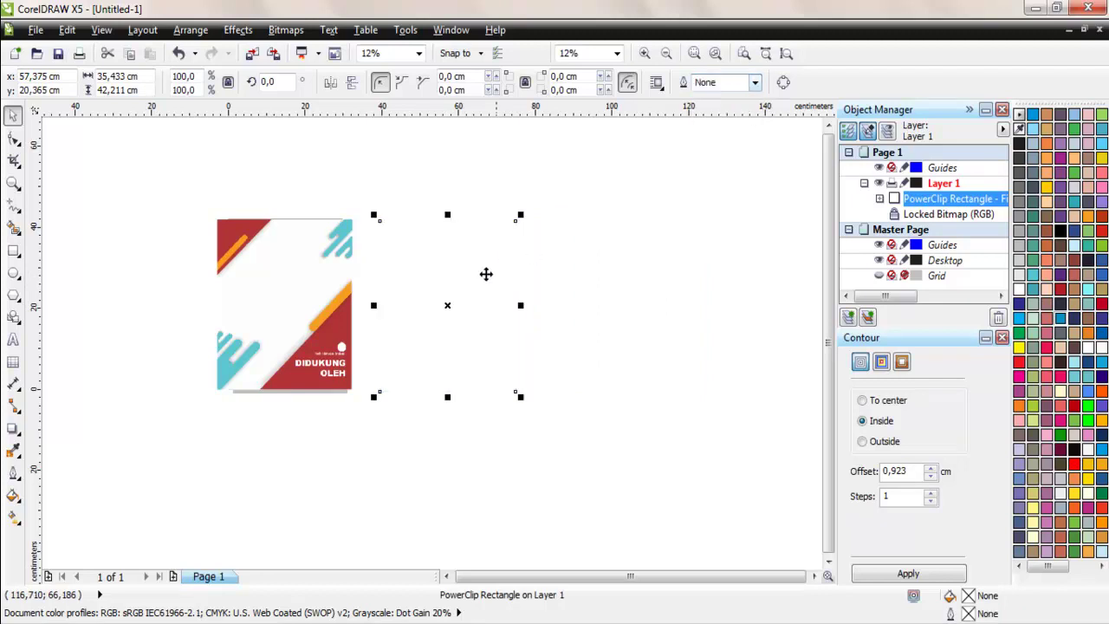
Step: Edit the PowerClip contents, move all the shapes onto the frame so the triangles fit its corners, and finish editing
{"action": "right_click", "coordinate": [448, 294]}
{"action": "left_click", "coordinate": [498, 29]}
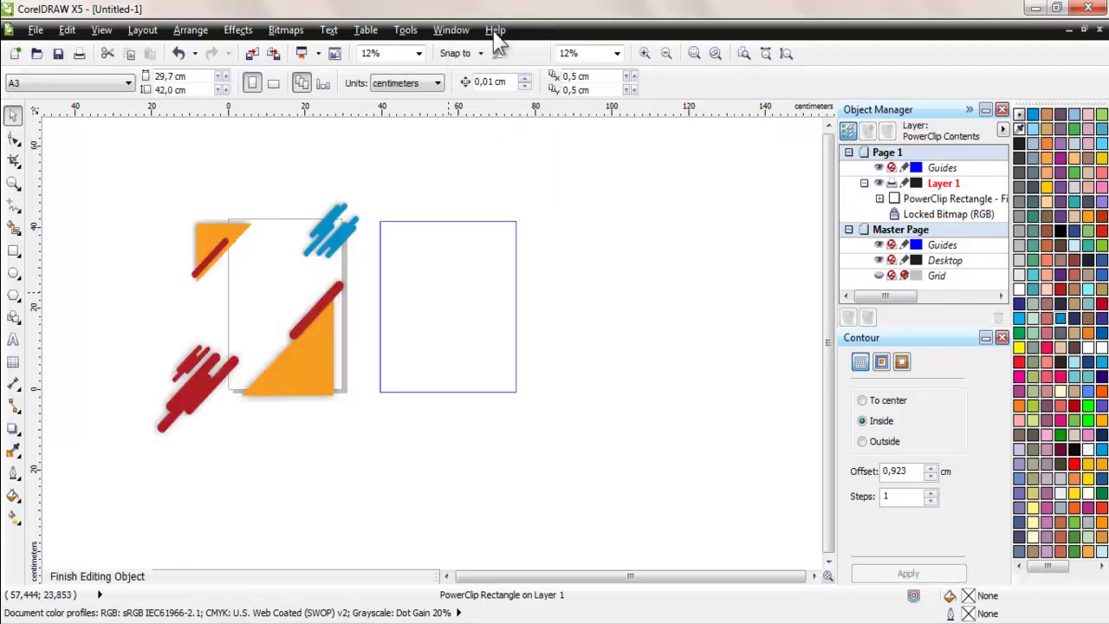
{"action": "left_click_drag", "start_coordinate": [120, 190], "coordinate": [374, 479]}
{"action": "left_click_drag", "start_coordinate": [321, 376], "coordinate": [502, 372]}
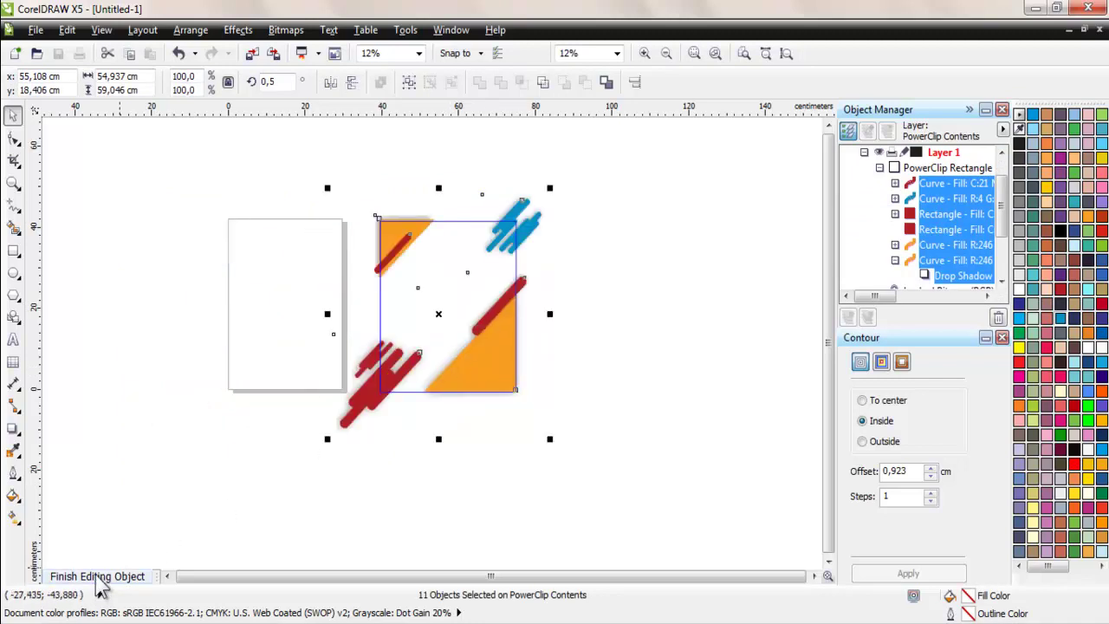
{"action": "left_click", "coordinate": [98, 577]}
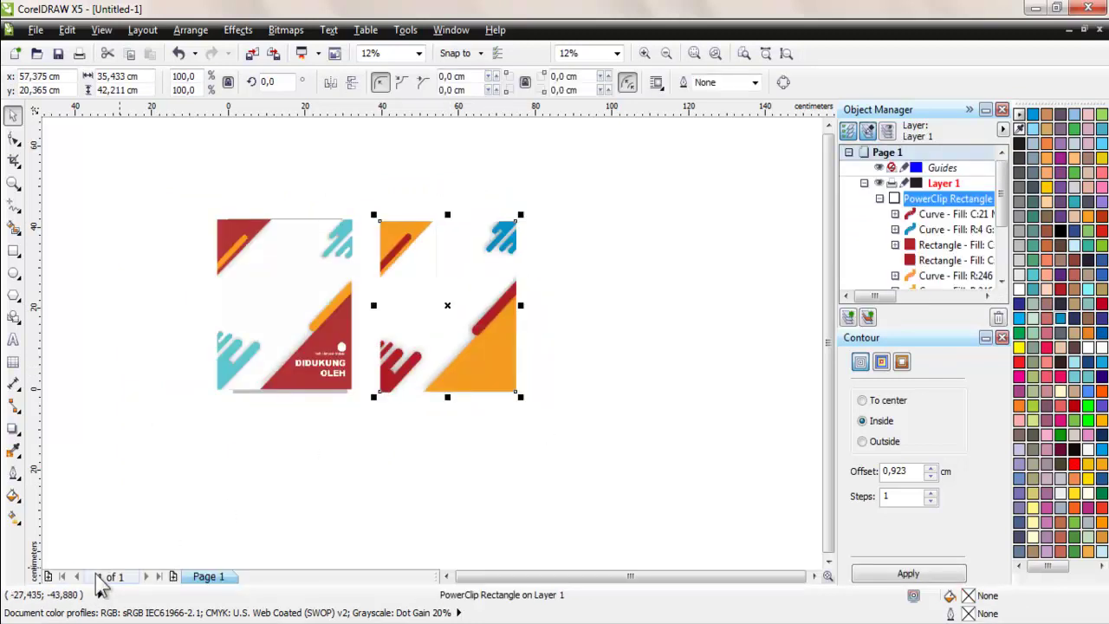
Step: Shift the PowerClip frame about 1.1 cm left and 0.7 cm up to line it up with the reference poster
{"action": "left_click", "coordinate": [285, 436]}
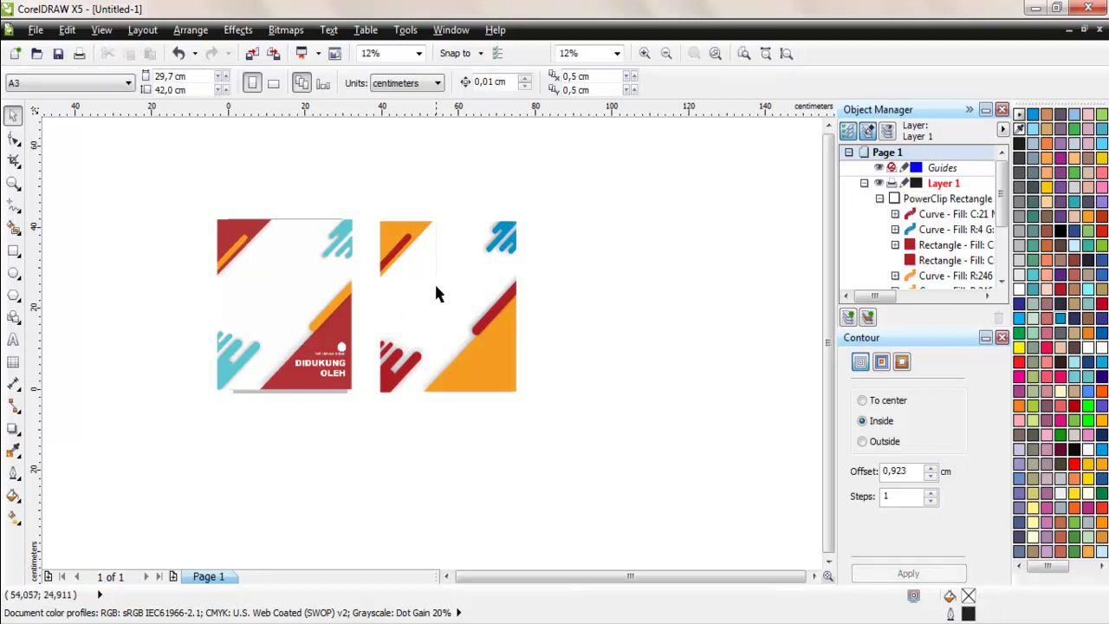
{"action": "left_click", "coordinate": [396, 285]}
{"action": "left_click", "coordinate": [418, 53]}
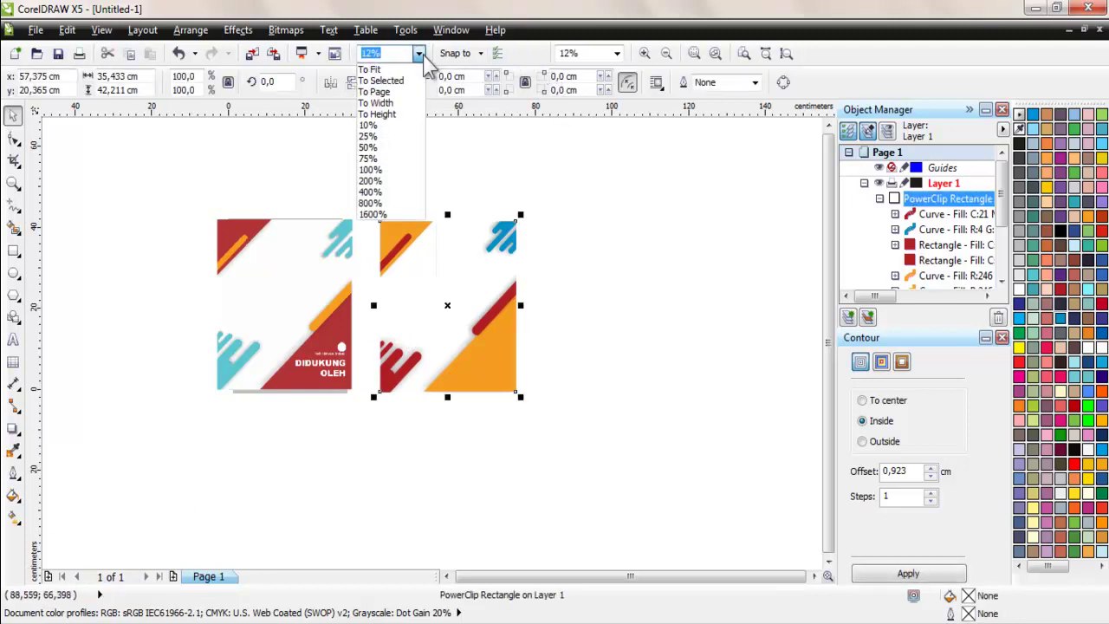
{"action": "left_click", "coordinate": [394, 79]}
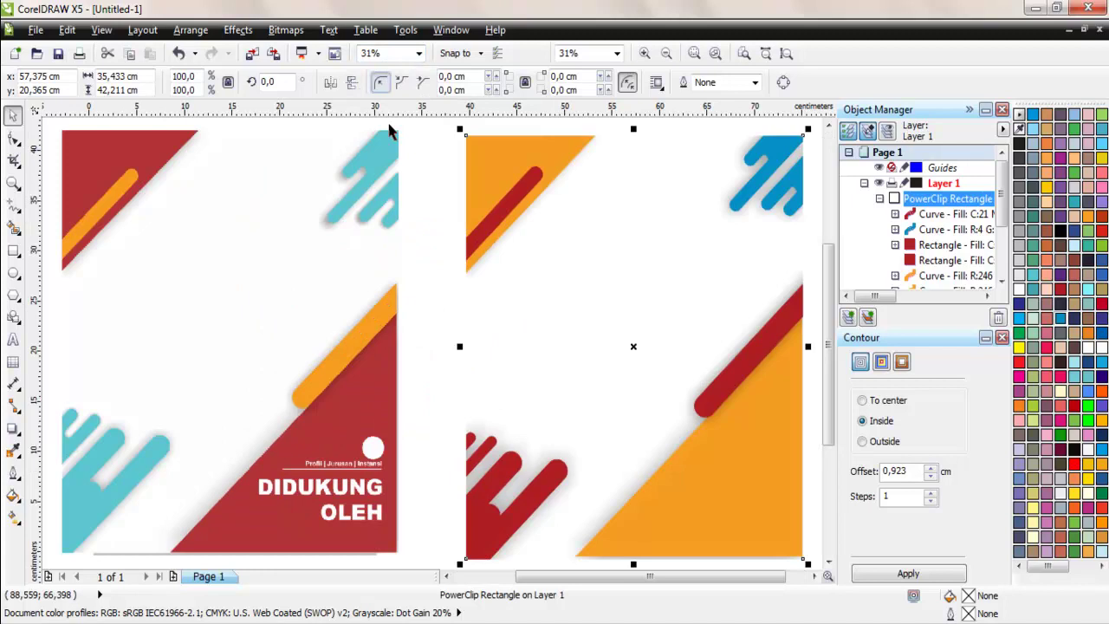
{"action": "left_click", "coordinate": [427, 237]}
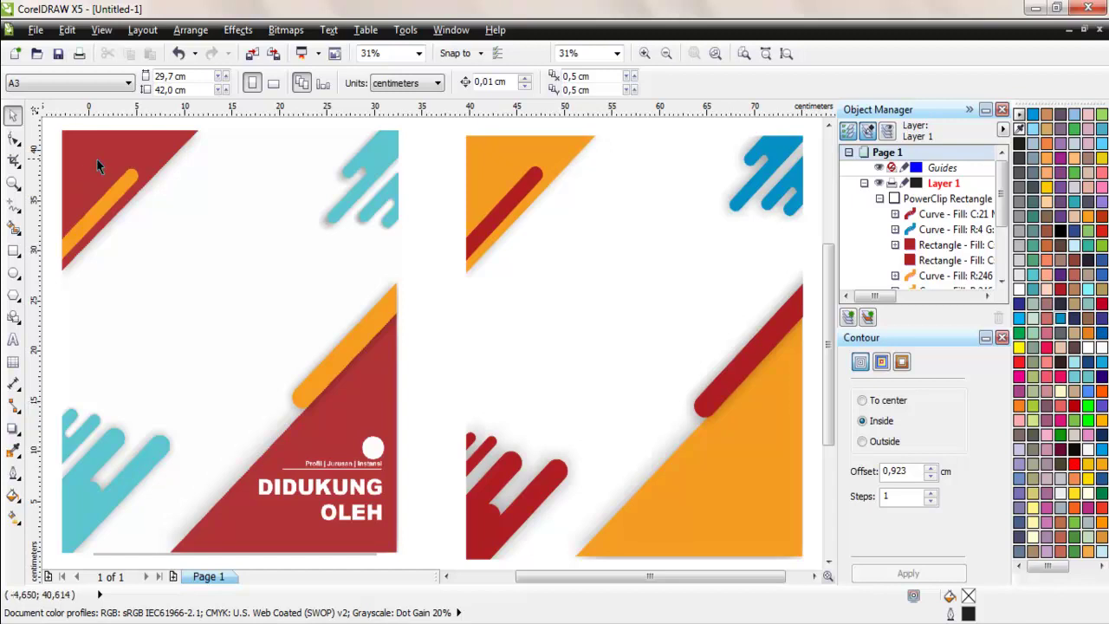
{"action": "left_click_drag", "start_coordinate": [500, 145], "coordinate": [489, 138]}
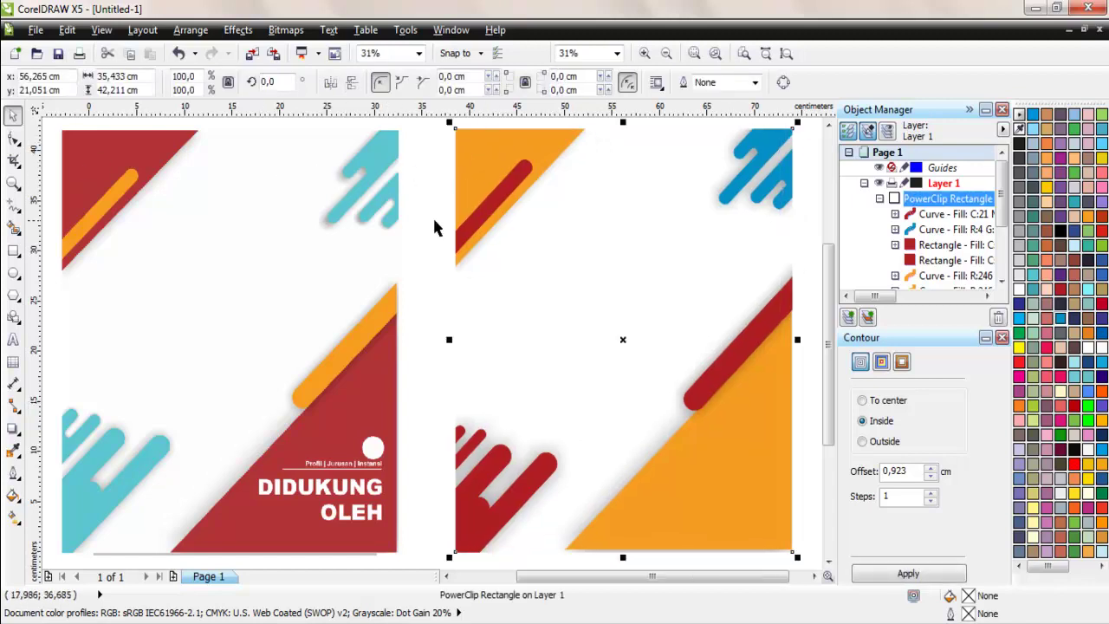
{"action": "left_click", "coordinate": [420, 192]}
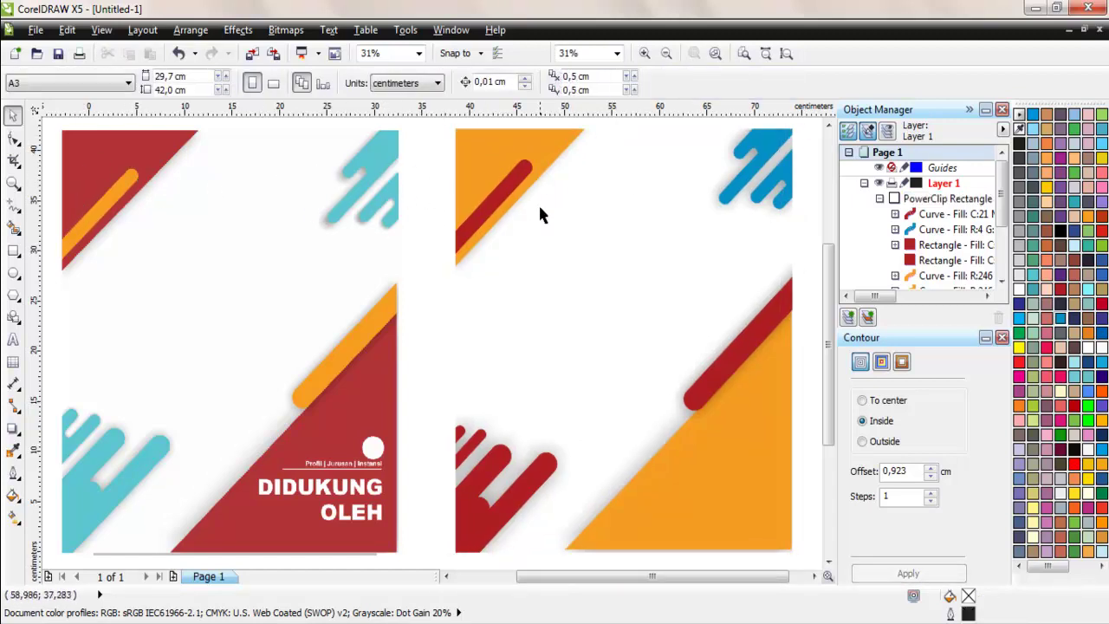